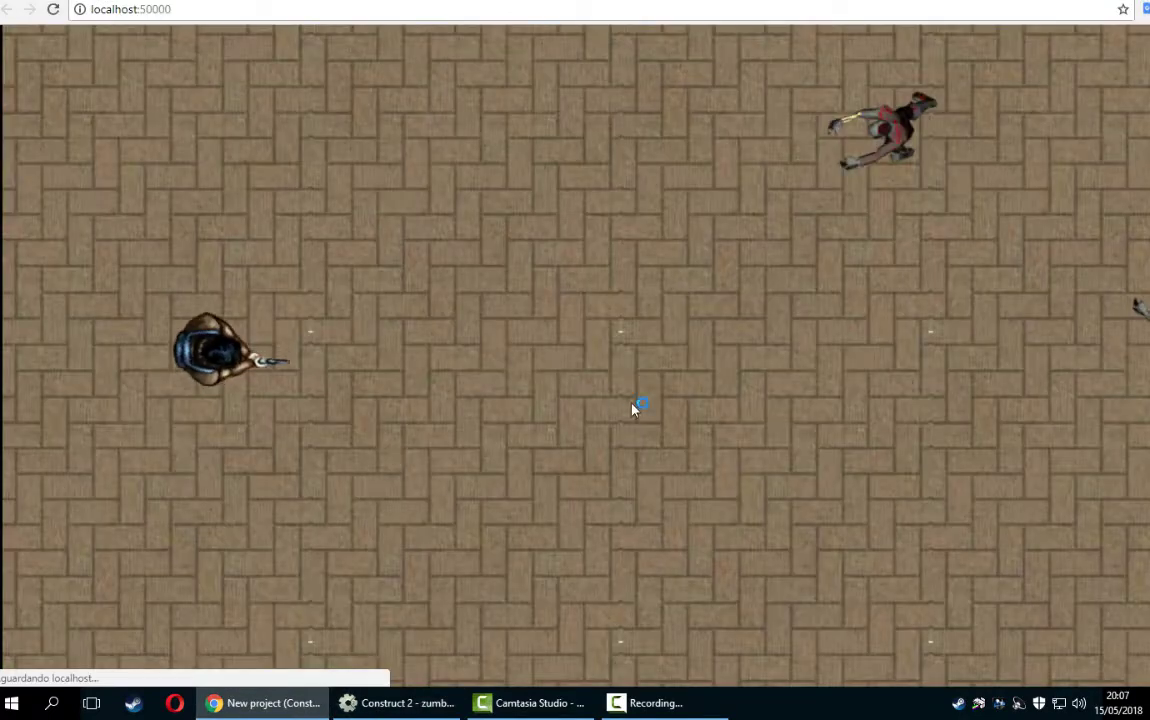
- Play-test the zombie game preview by moving the player around the arena and firing bullets in several directions
left_click(479, 367)
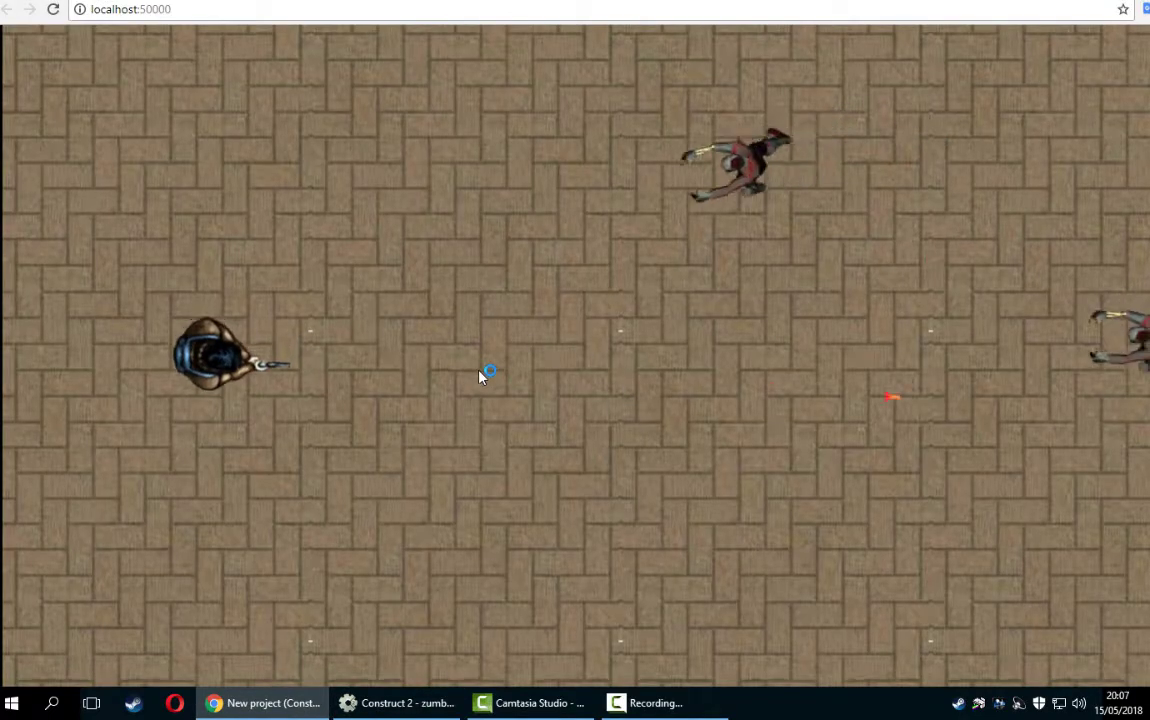
key("Down")
key("Right")
key("Up")
key("Right")
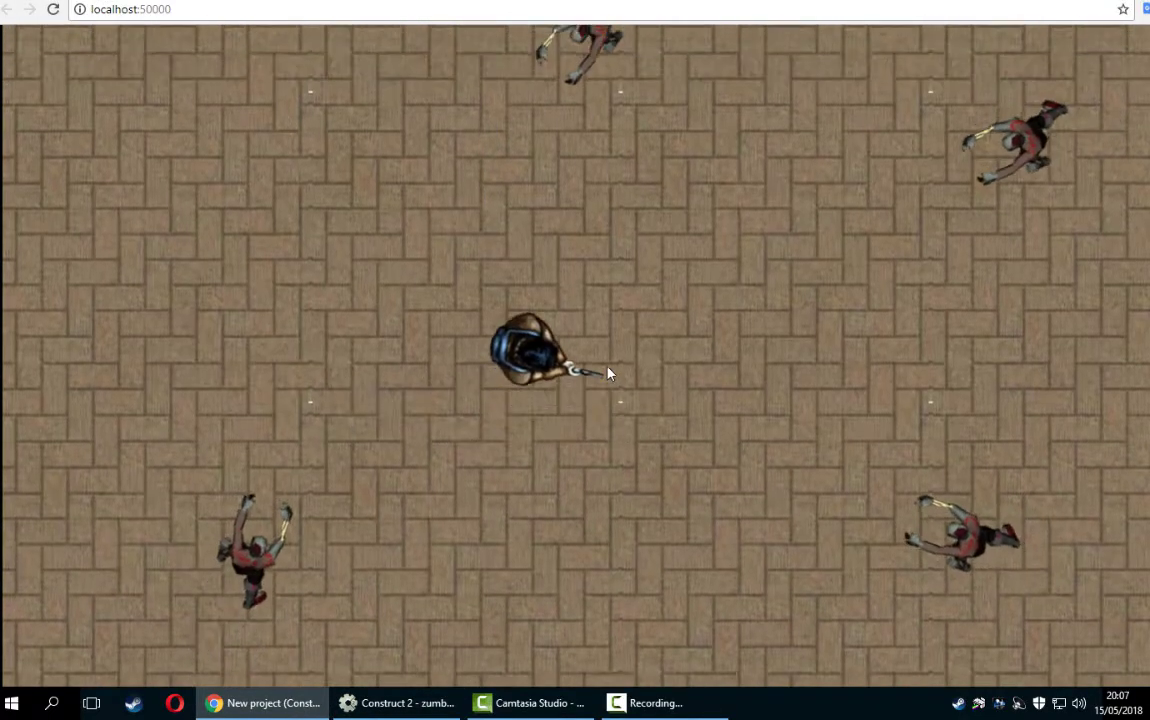
left_click(511, 341)
key("Down")
key("Right")
left_click(536, 354)
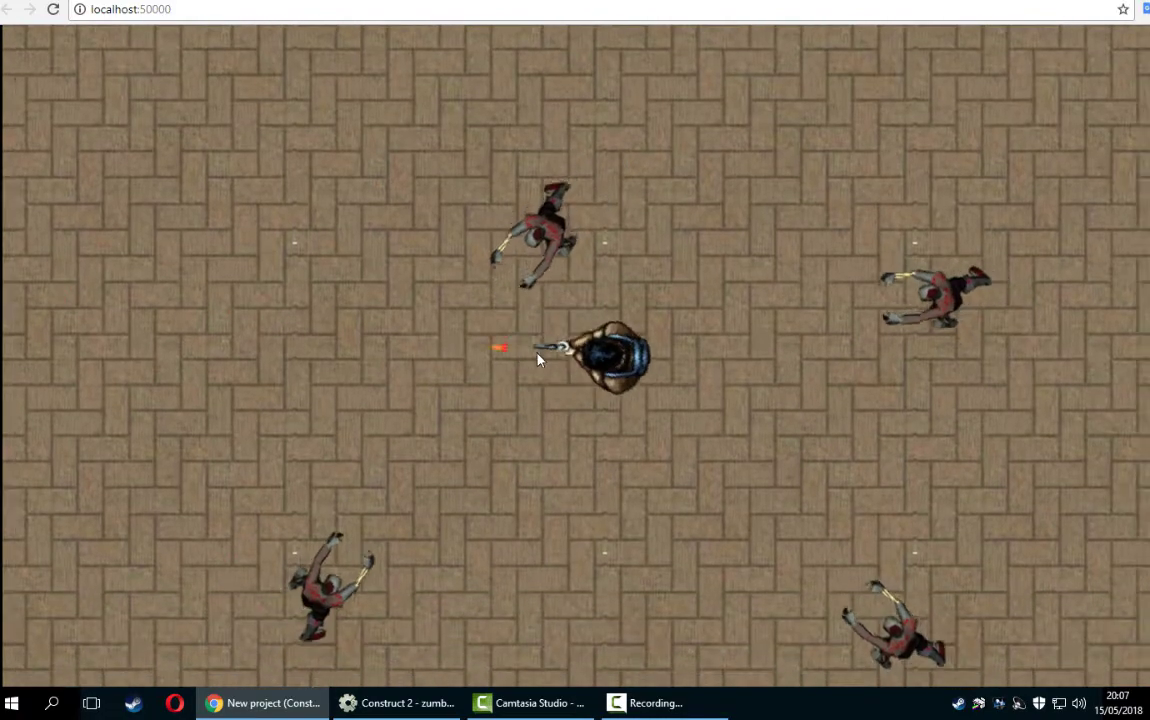
left_click(550, 346)
key("Up")
left_click(600, 373)
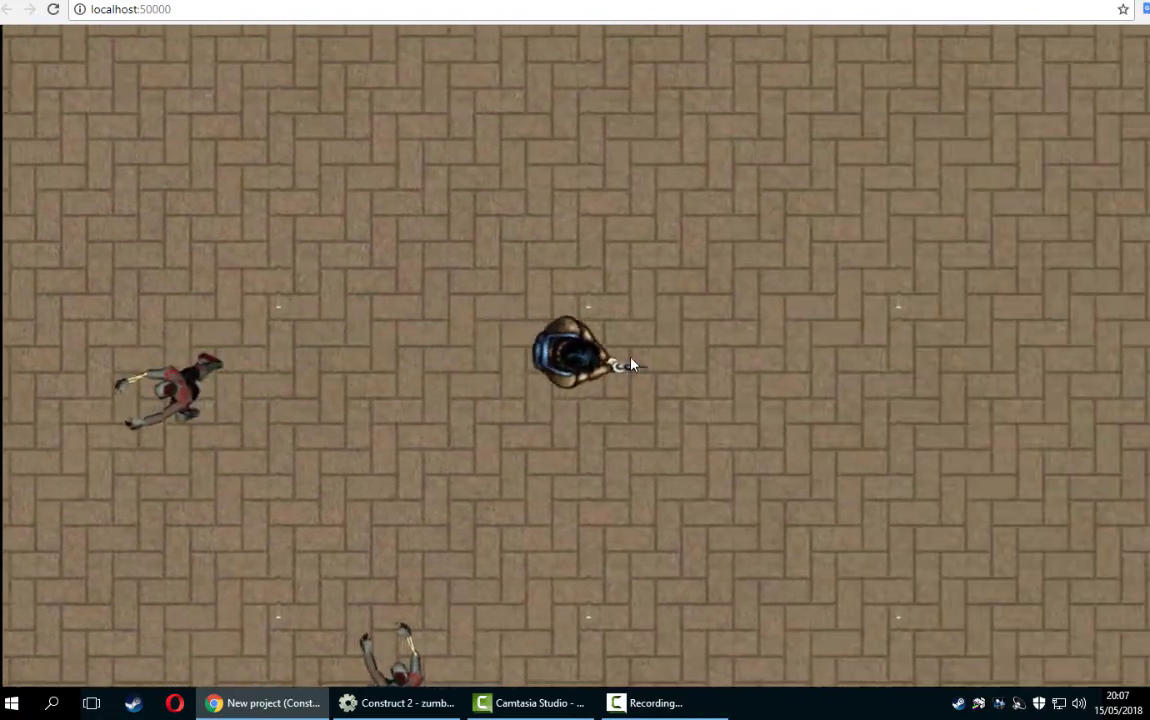
key("Left")
left_click(568, 339)
left_click(562, 359)
left_click(584, 366)
key("Right")
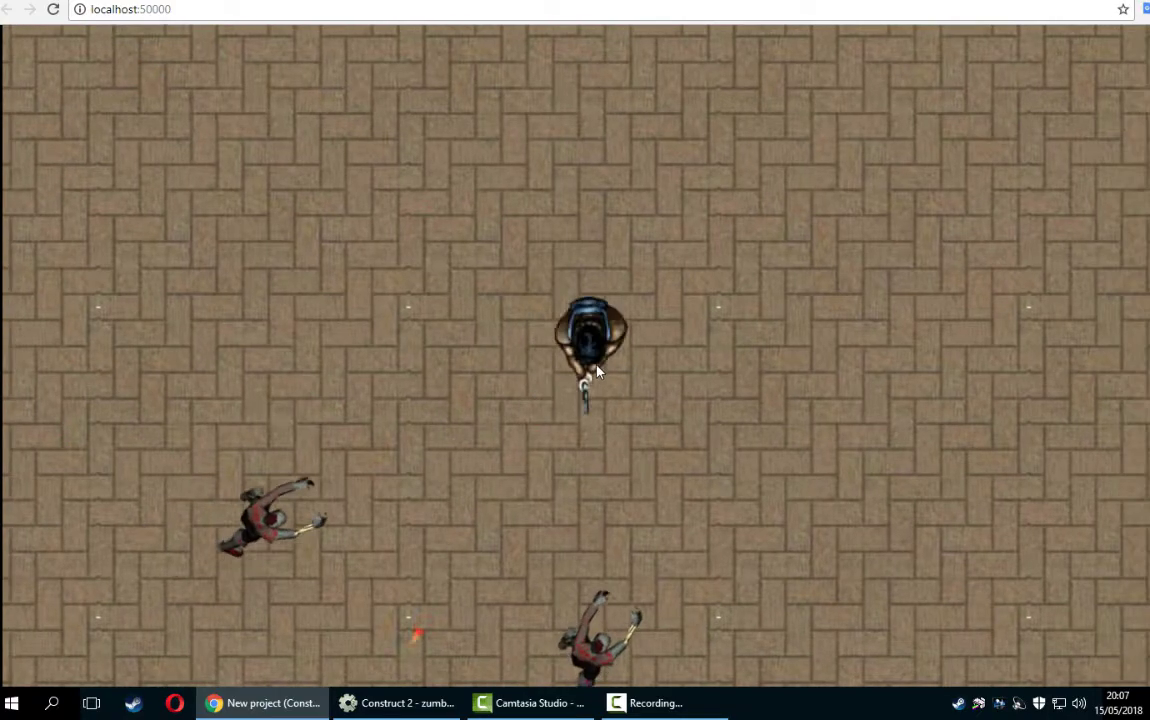
- Walk the player around the arena to check how the zombies chase him
key("Right")
key("Down")
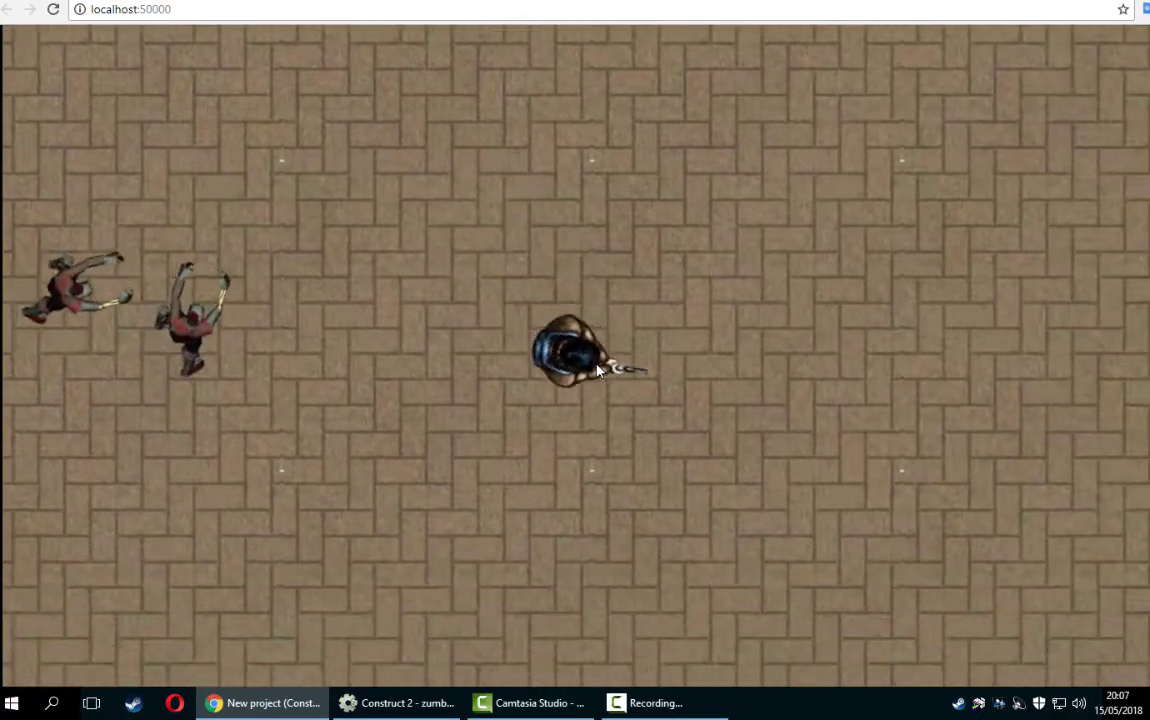
key("Left")
key("Up")
key("Right")
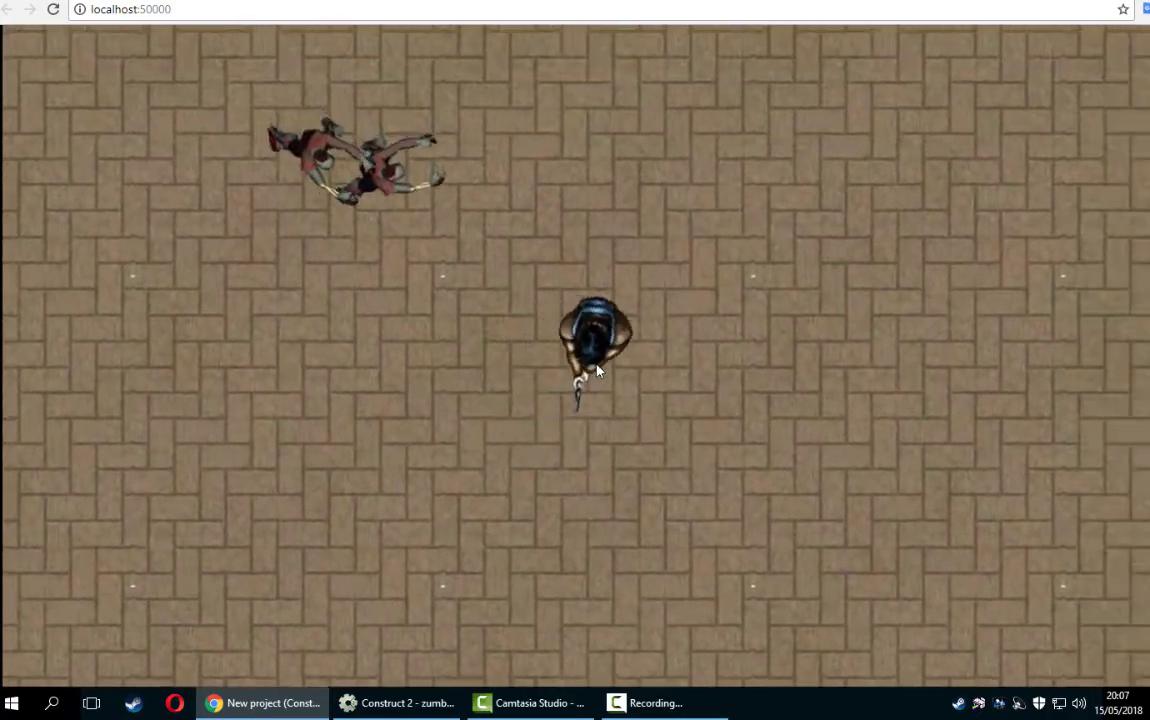
key("Down")
key("Left")
key("Up")
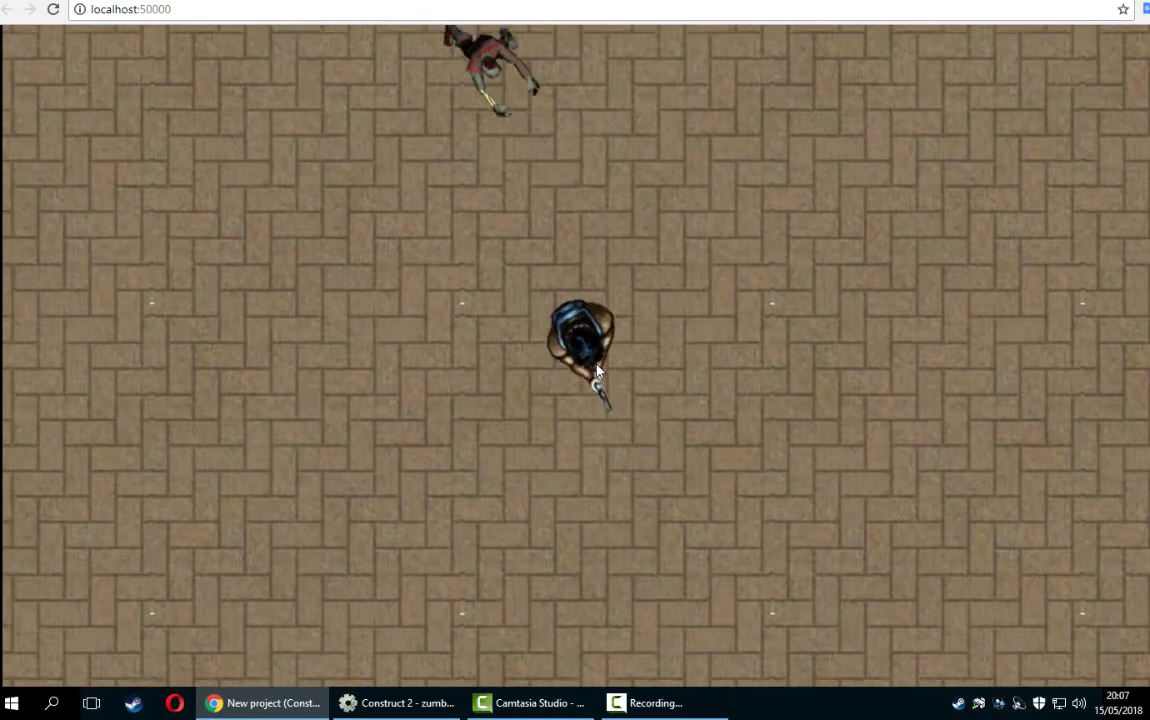
key("Right")
key("Left")
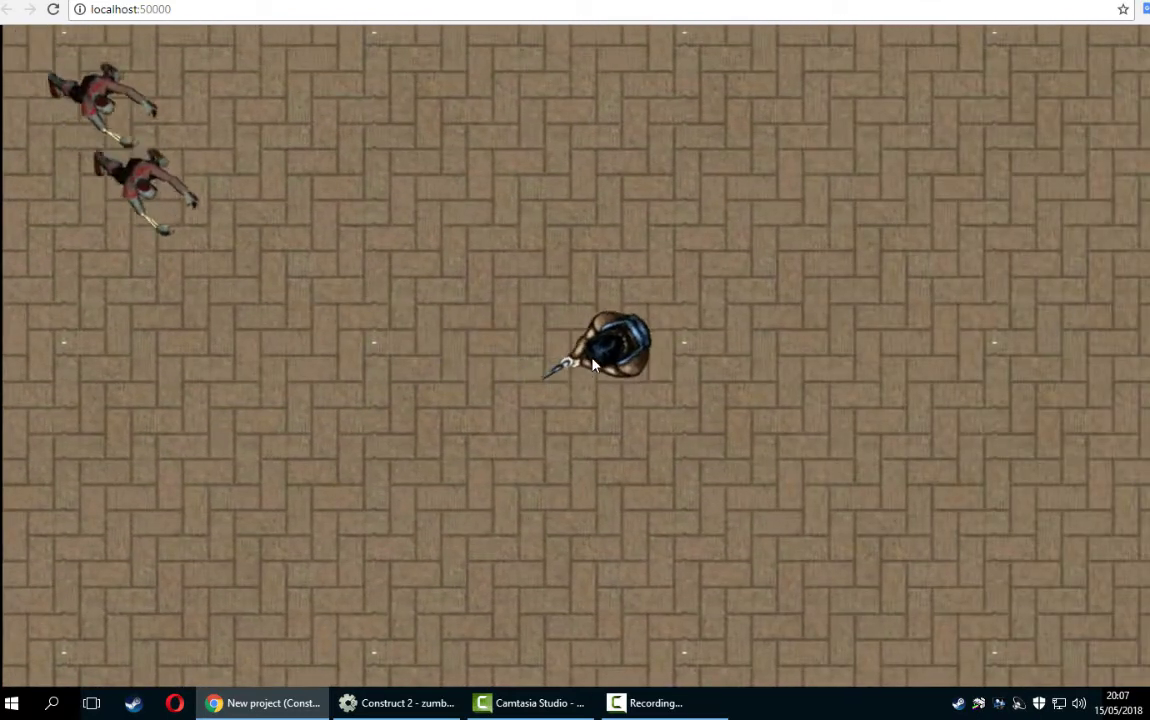
- Shoot the two zombies pursuing the player and test his movement in the cleared arena
key("Right")
left_click(590, 359)
left_click(590, 357)
left_click(629, 309)
left_click(629, 309)
left_click(624, 319)
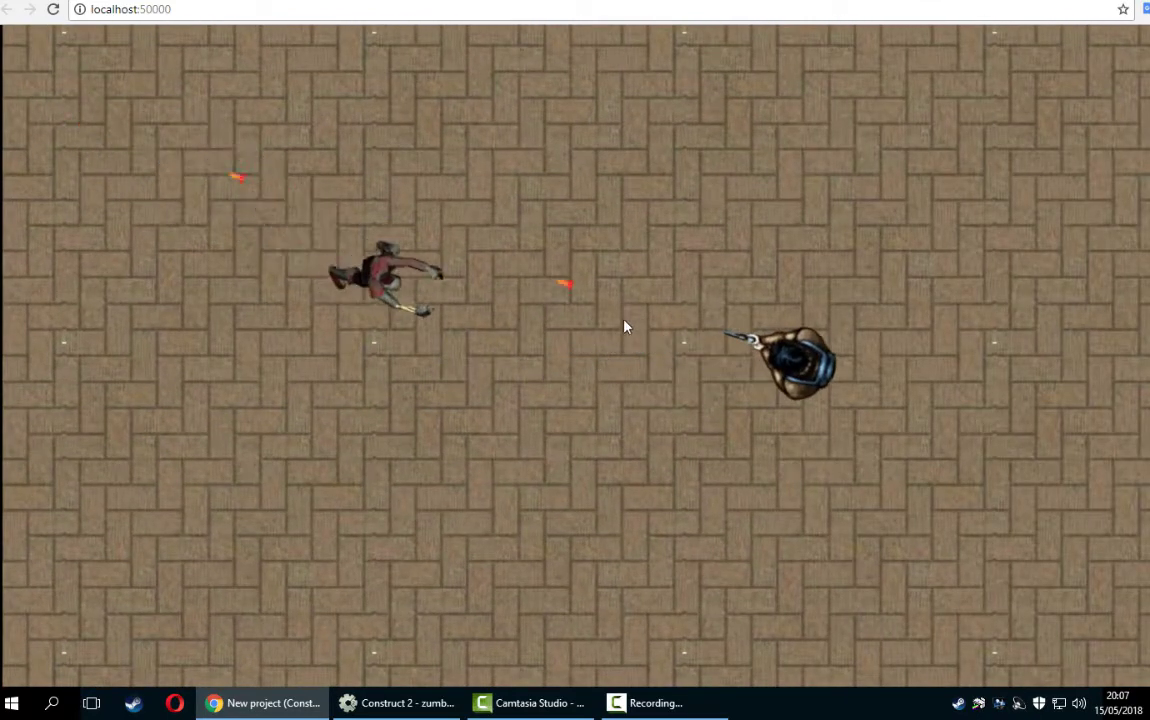
left_click(624, 320)
left_click(619, 329)
key("Left")
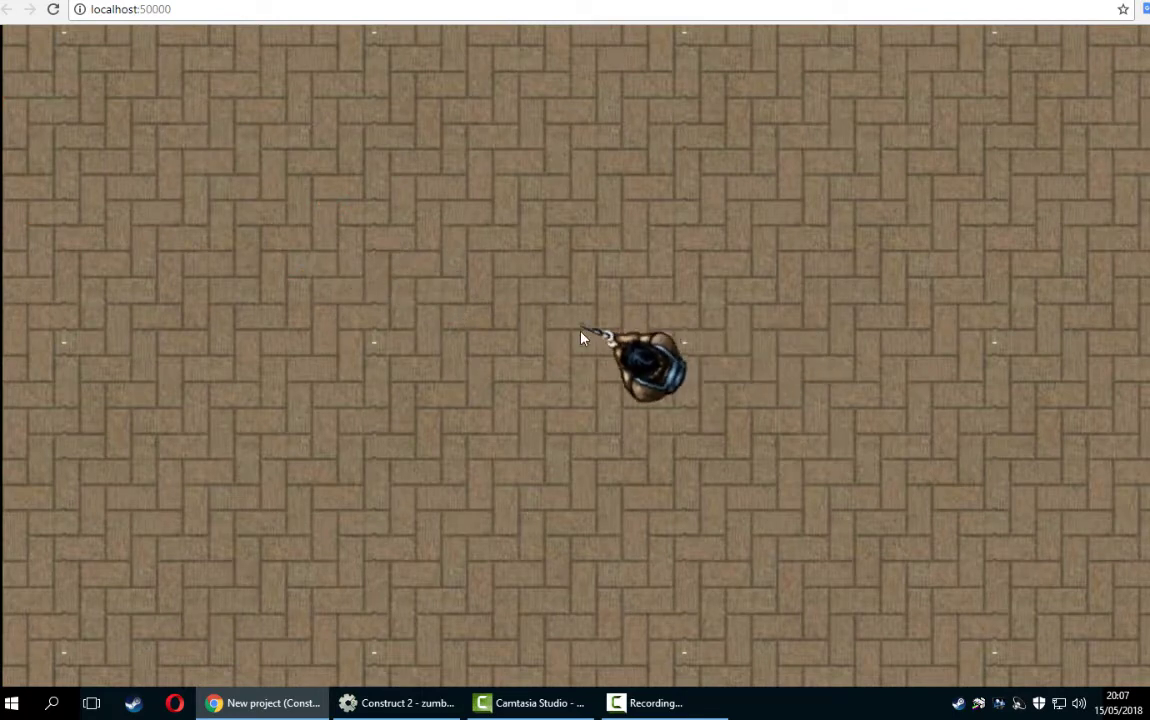
key("Left")
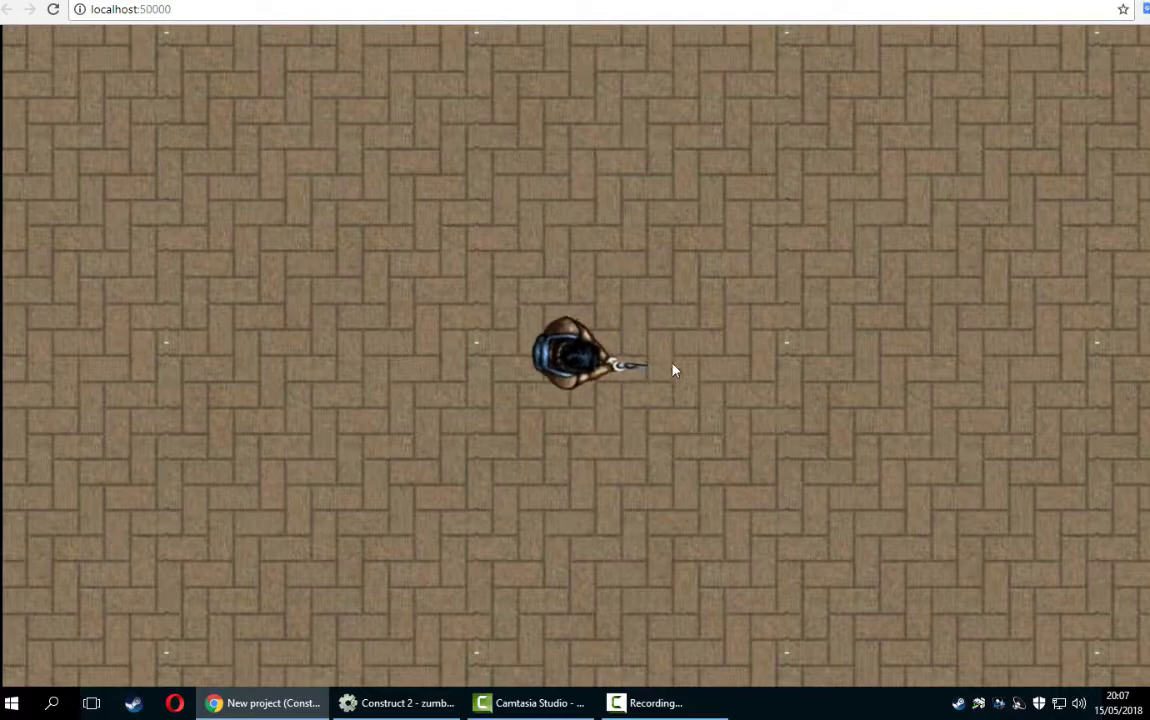
key("Down")
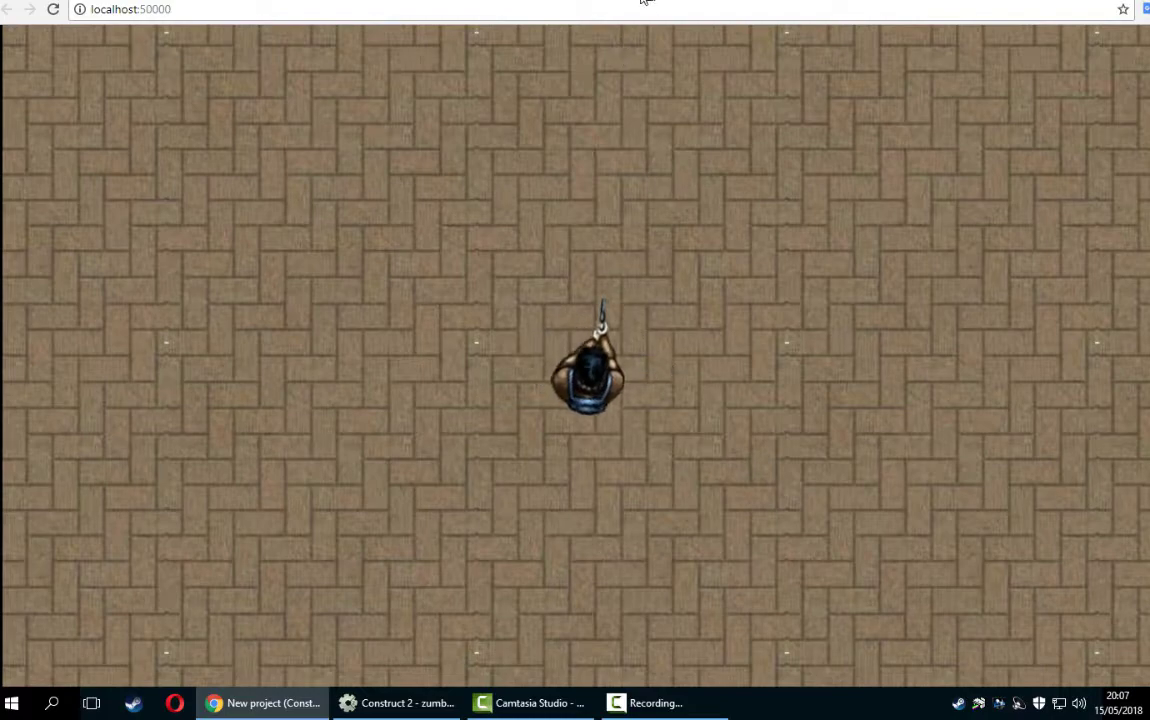
- Close the game preview, switch to Construct 2 and close the finished zombie project
key("ctrl+w")
left_click(415, 703)
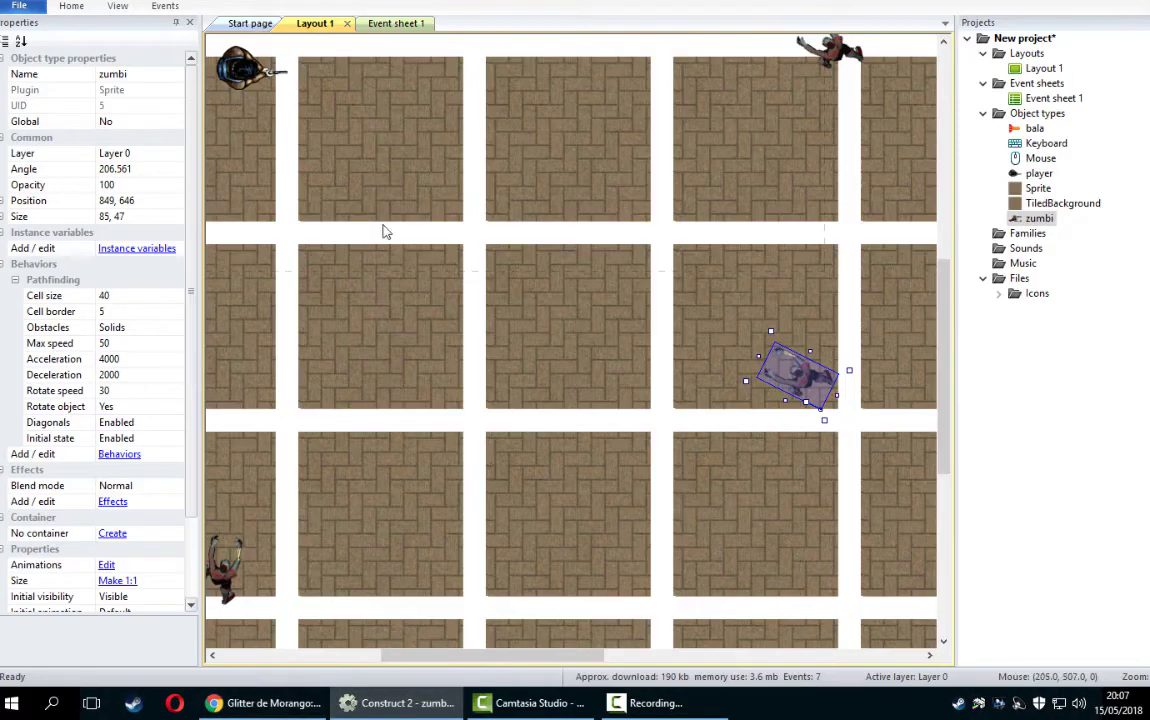
left_click(35, 14)
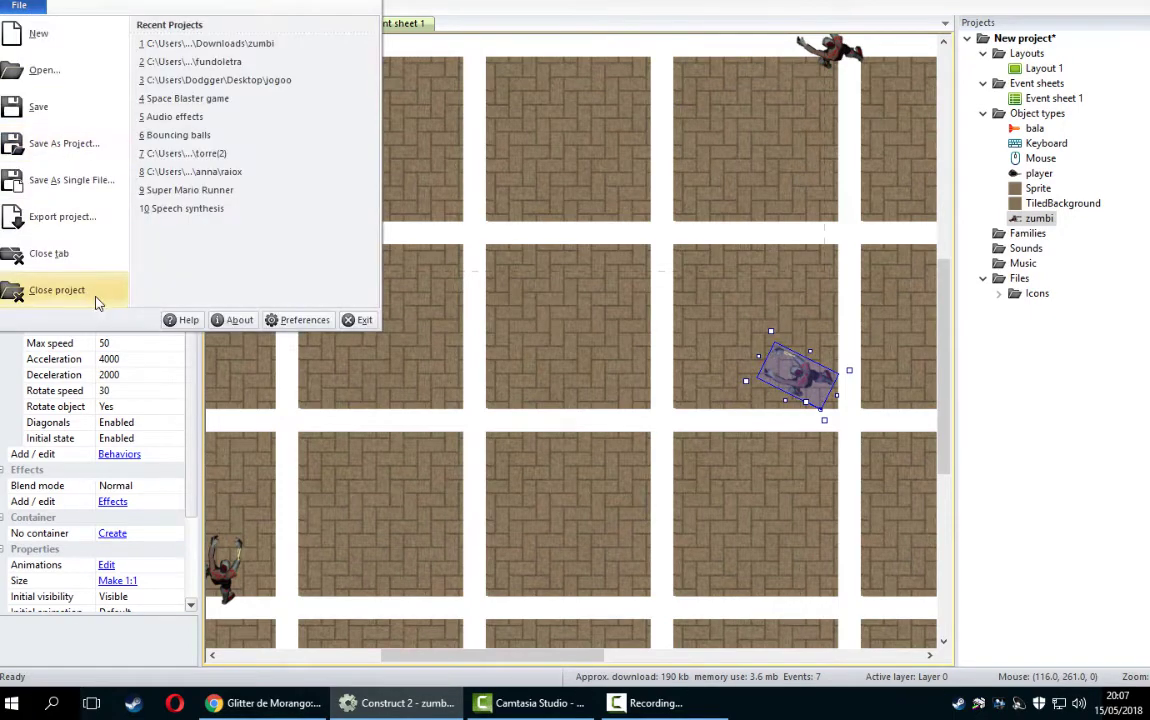
left_click(25, 302)
left_click(548, 343)
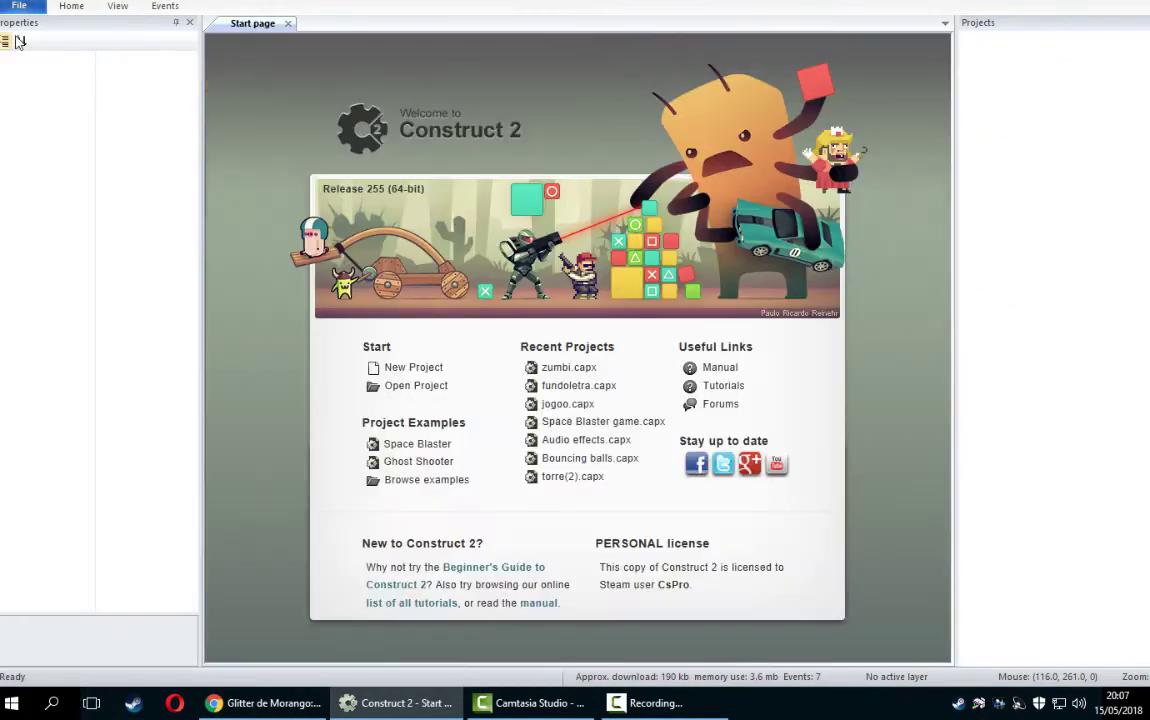
- Create a new empty project
left_click(42, 14)
left_click(45, 36)
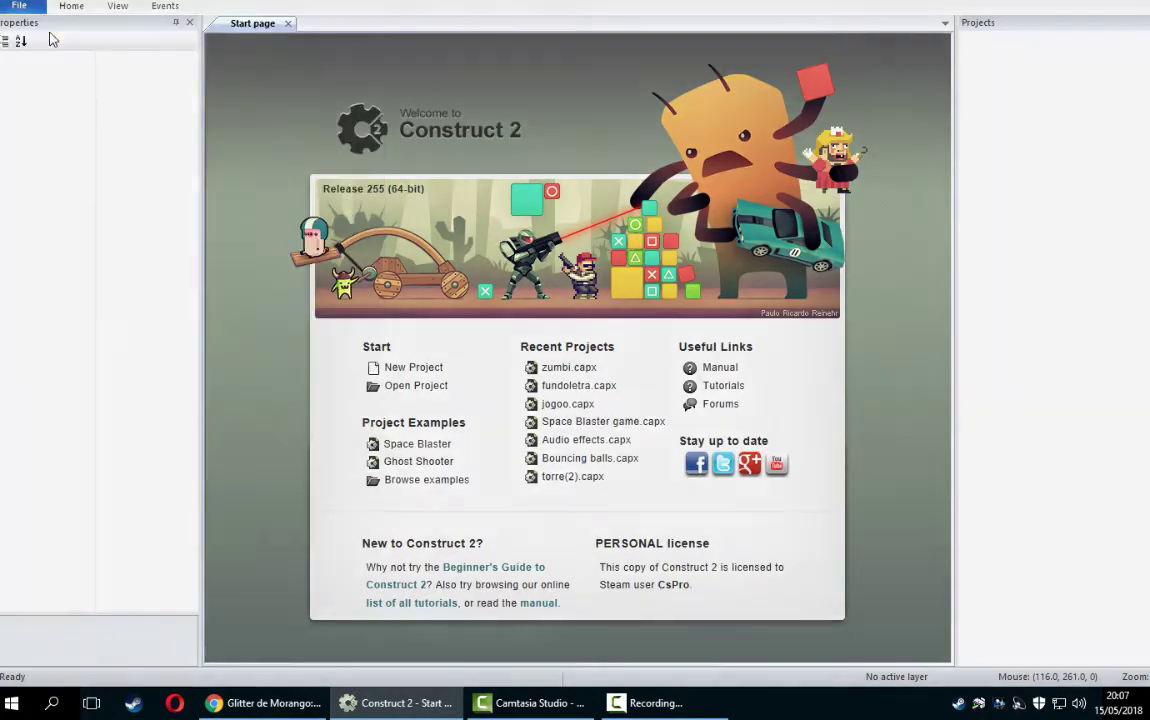
left_click(697, 516)
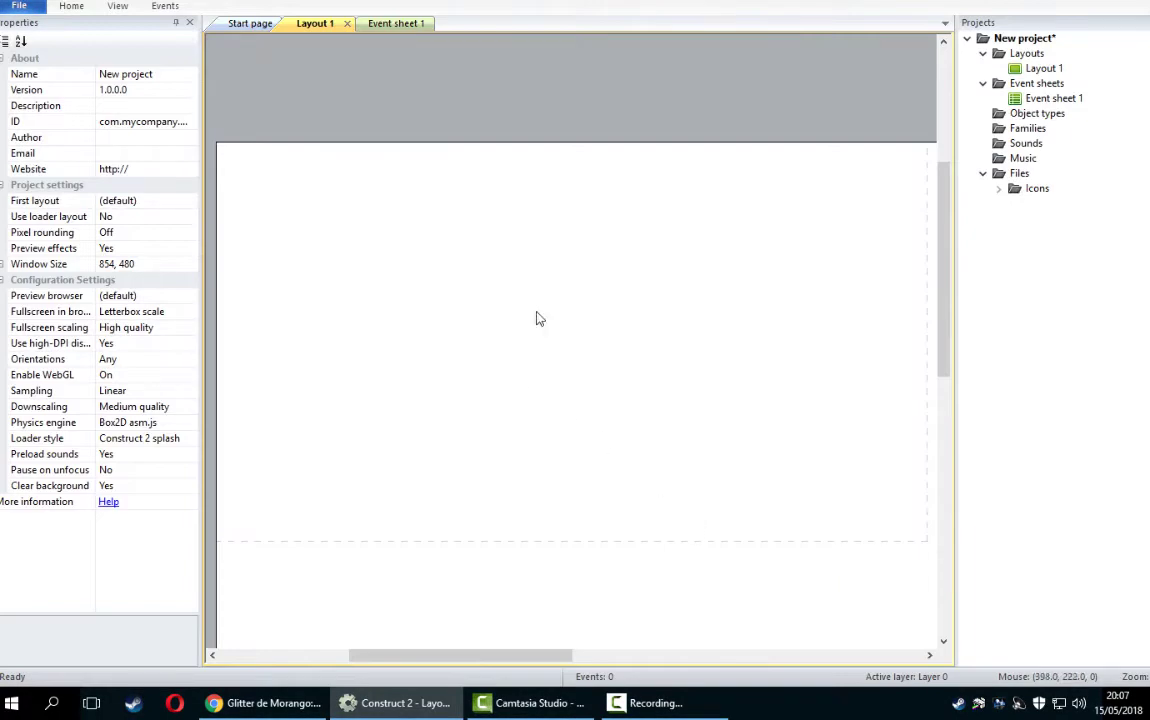
- Insert a Tiled Background object into Layout 1
right_click(419, 242)
left_click(440, 254)
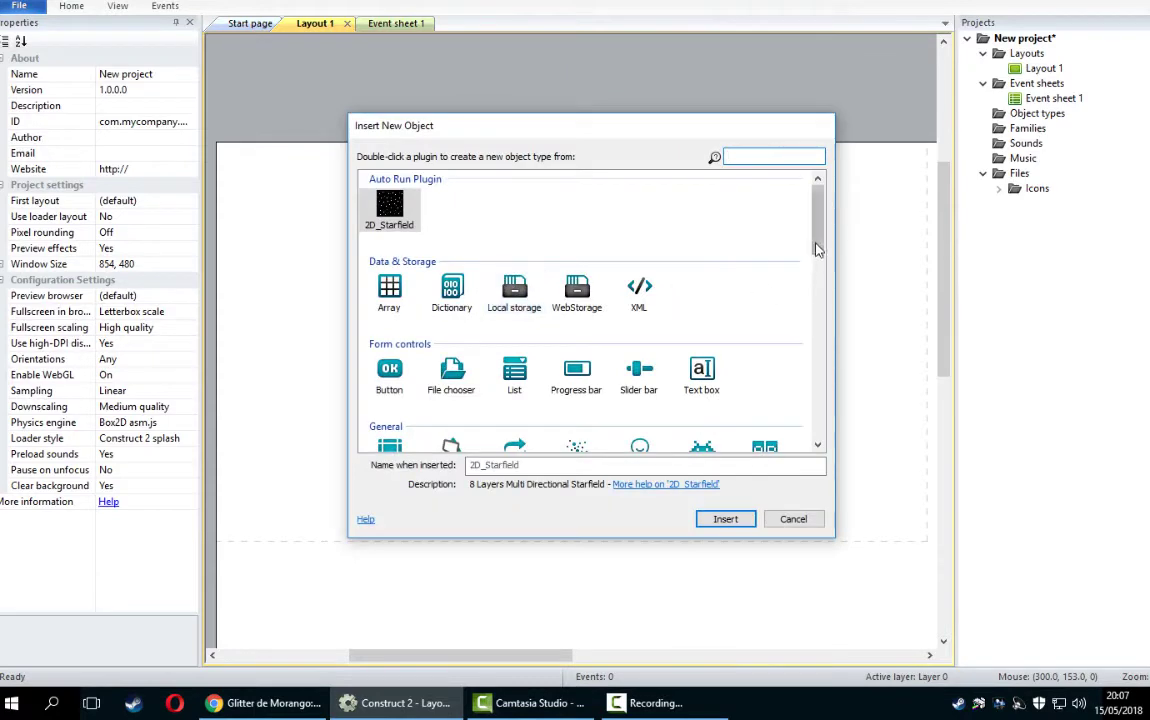
scroll(815, 249, "down", 2)
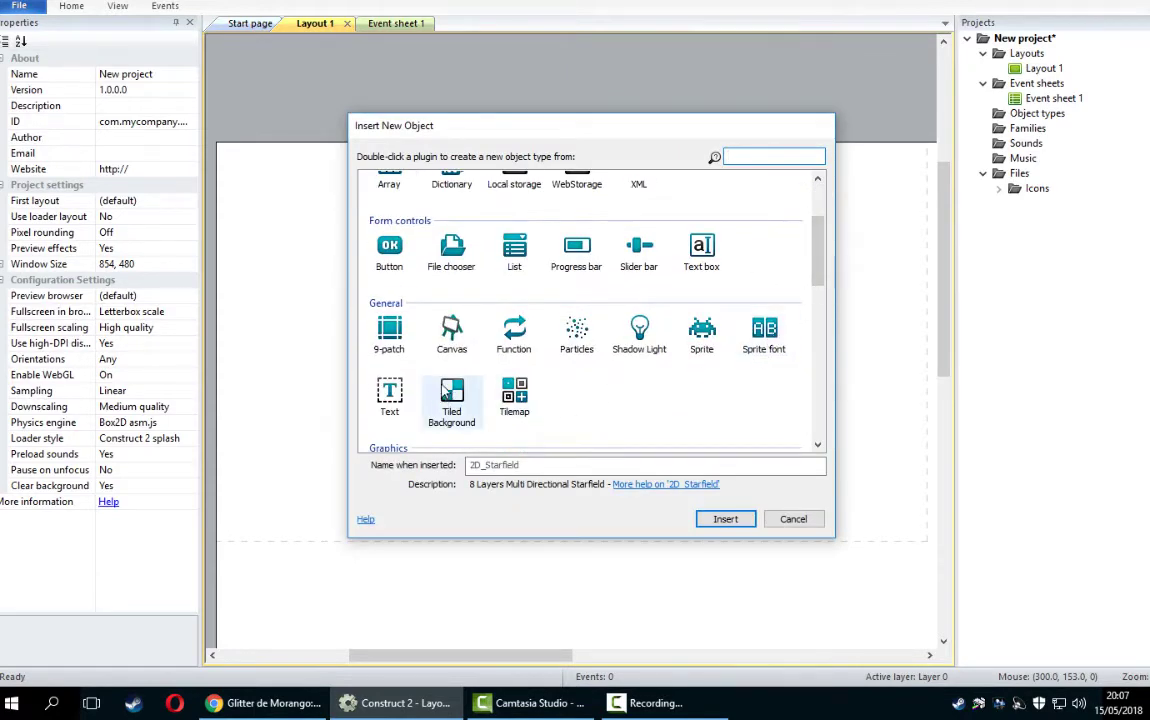
double_click(452, 400)
left_click(470, 292)
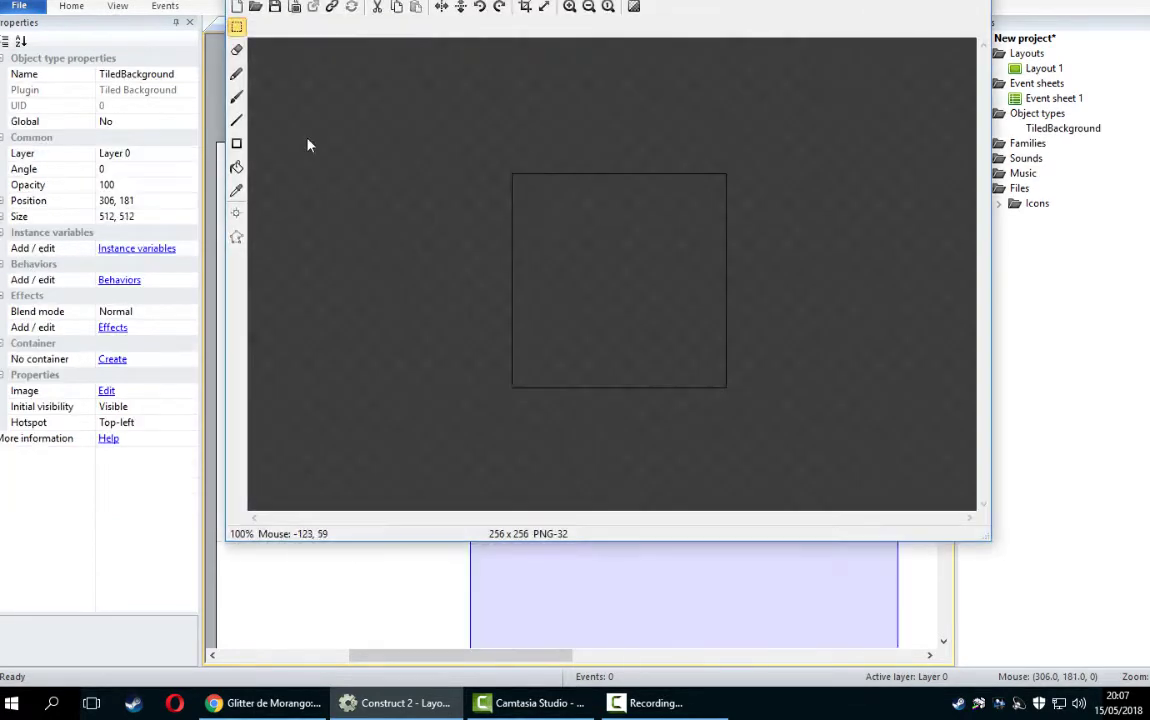
- Load the bg image from the sprites folder as the tiled background's texture and close the image editor
left_click(256, 7)
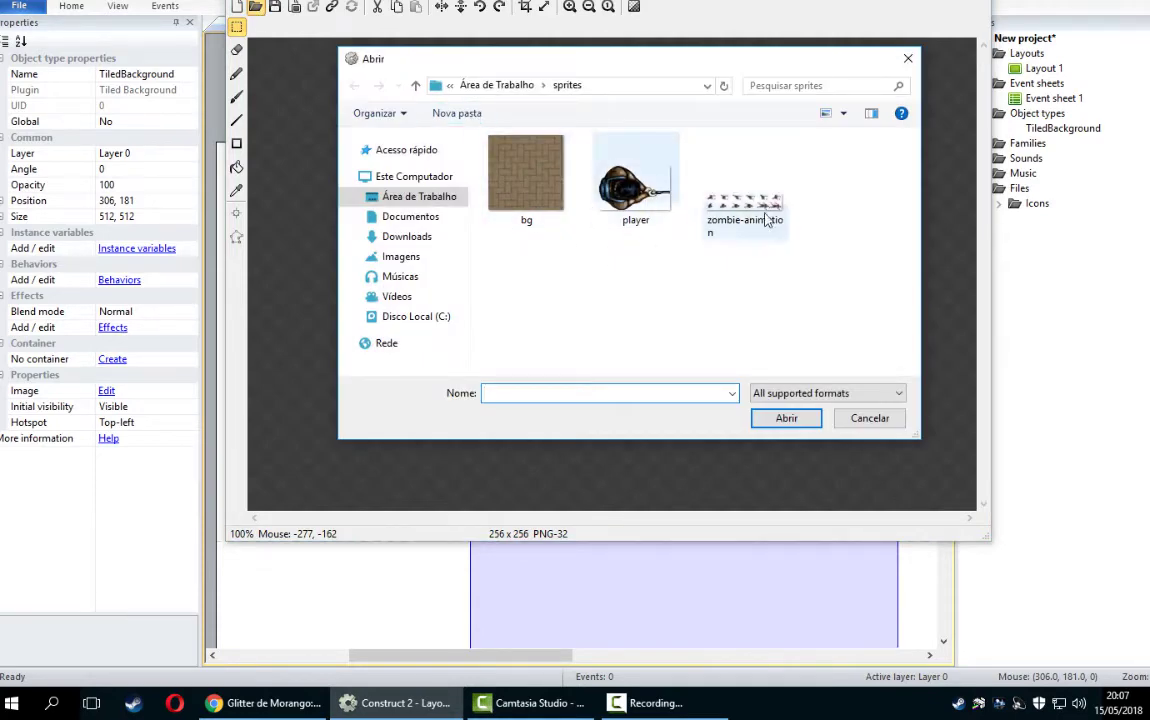
double_click(525, 180)
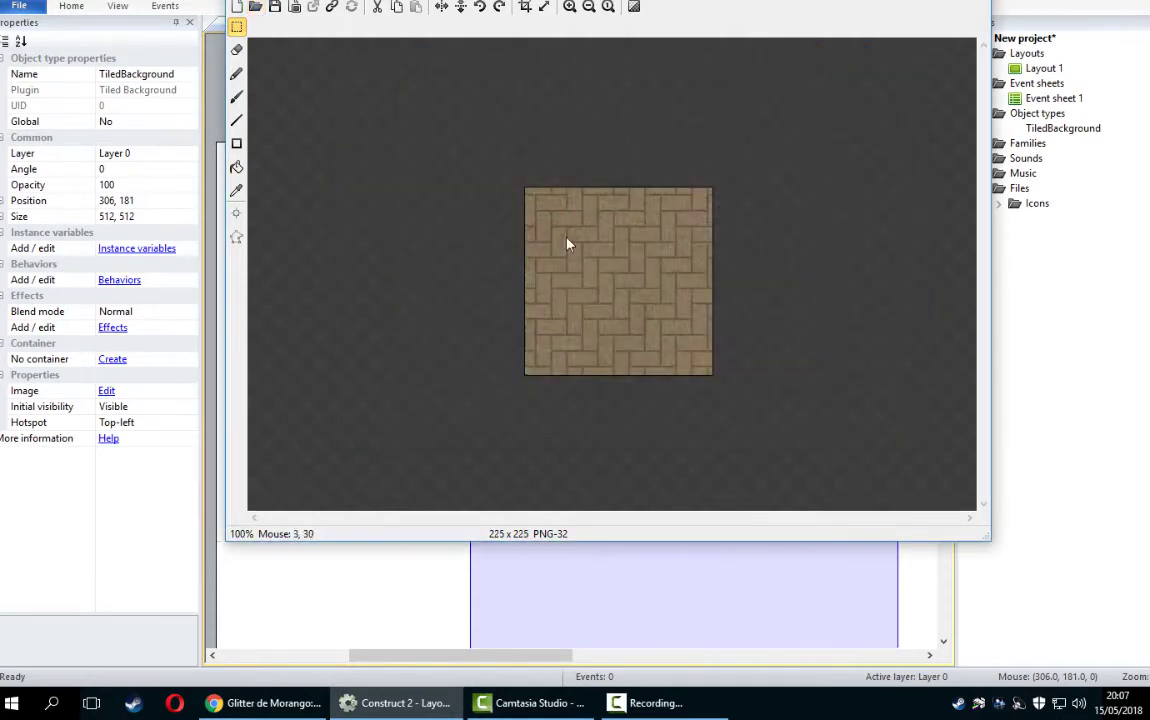
left_click(962, 1)
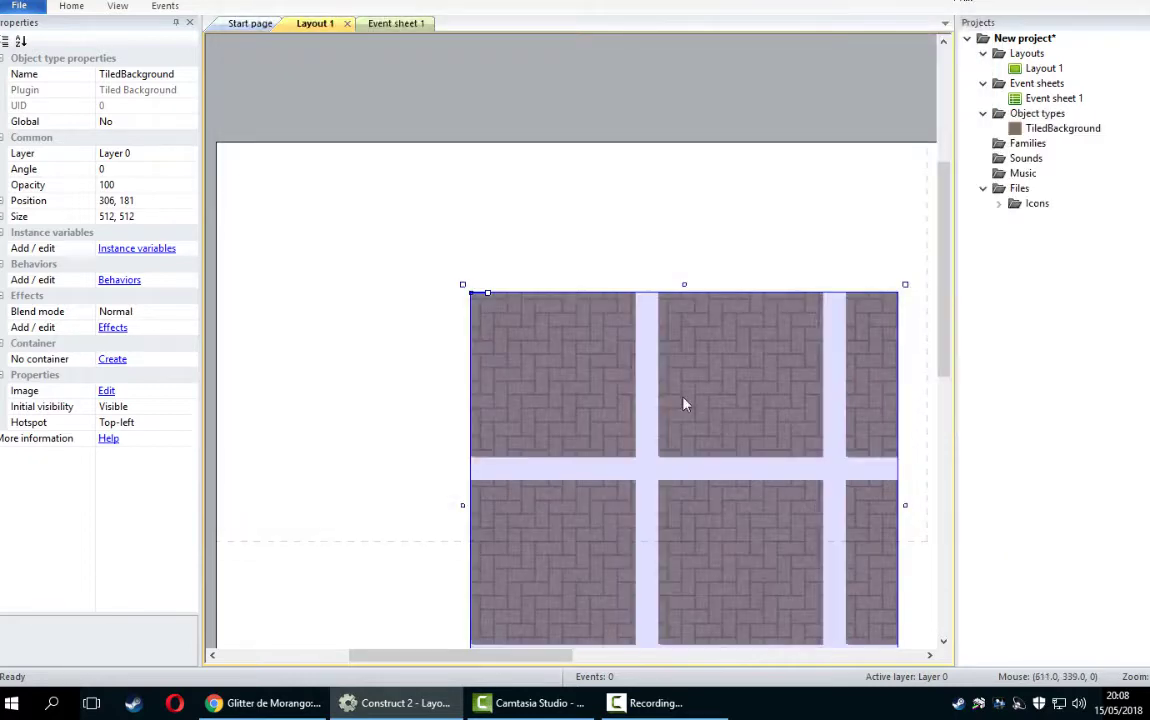
- Move the tiled background to the layout's upper-left corner, at about -2, -4
left_click_drag(685, 404, 474, 281)
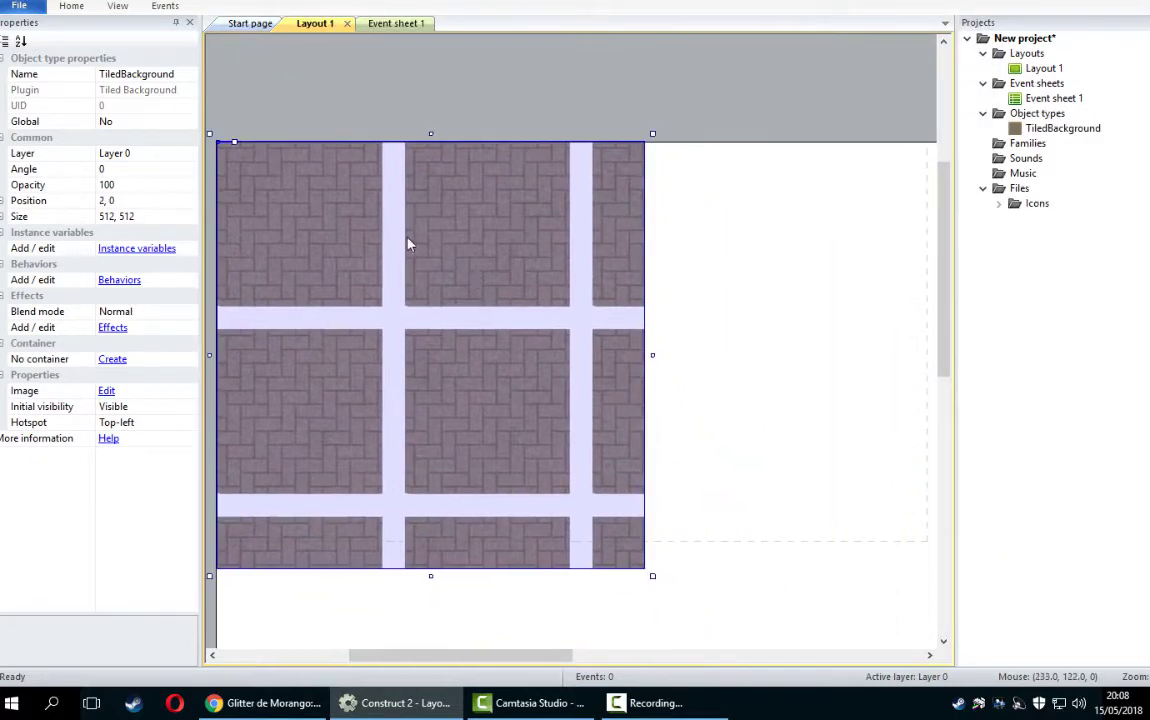
left_click(590, 118)
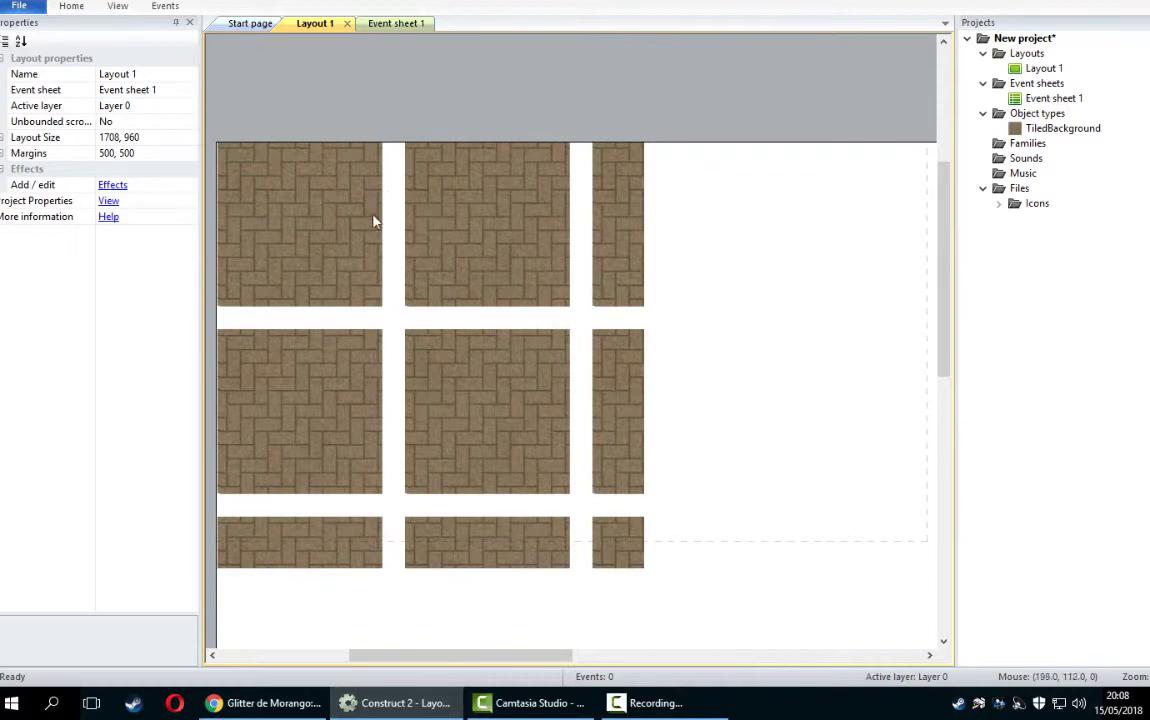
mouse_move(362, 224)
left_mouse_down()
mouse_move(352, 225)
mouse_move(362, 218)
left_mouse_up()
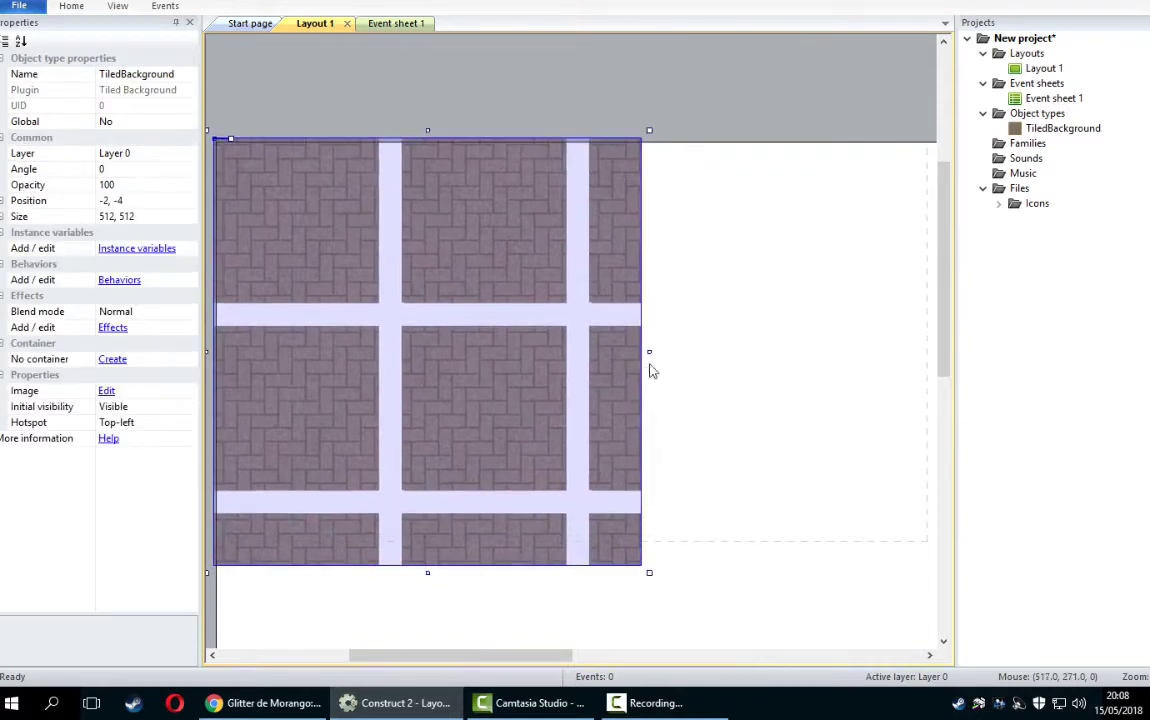
- Stretch the tiled background to about 1910 × 968 so it covers the whole layout
left_click_drag(651, 353, 1070, 344)
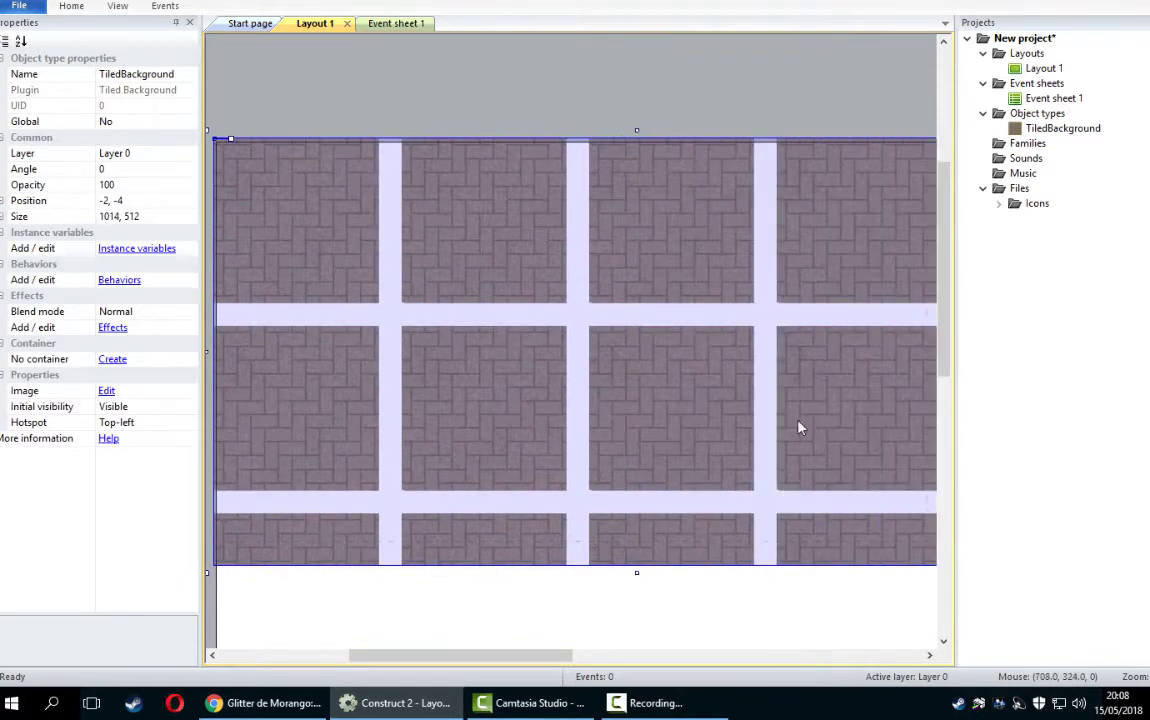
scroll(801, 455, "down", 5, "ctrl")
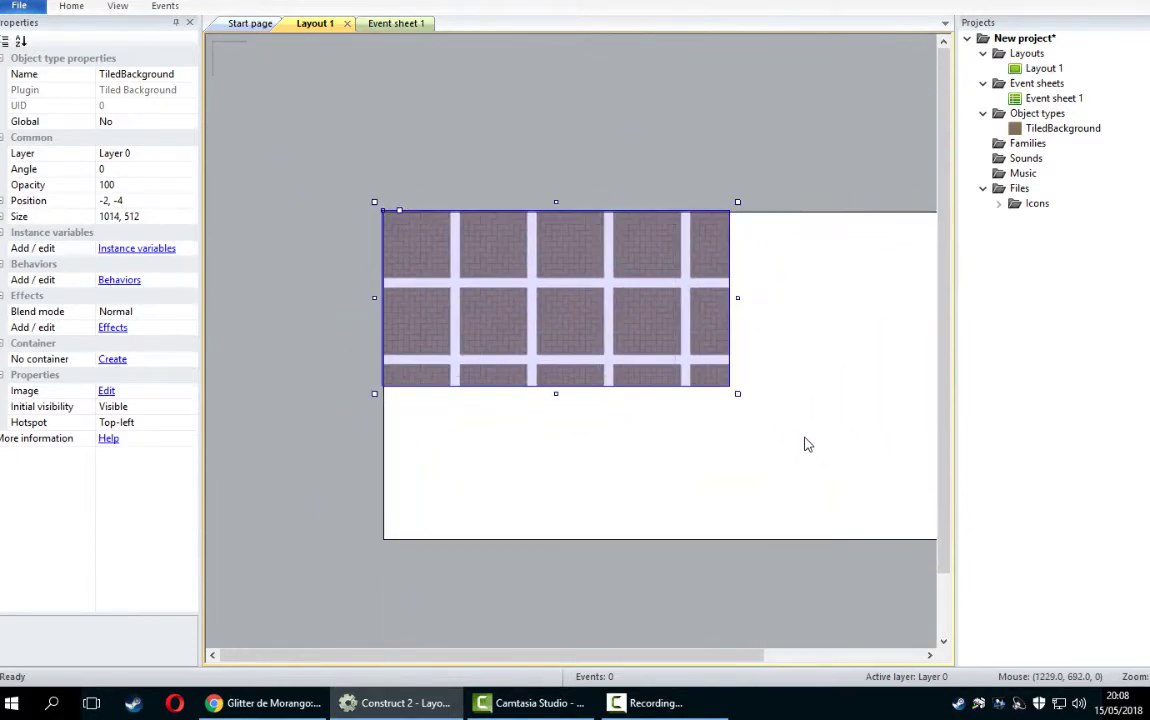
left_click_drag(738, 297, 1016, 313)
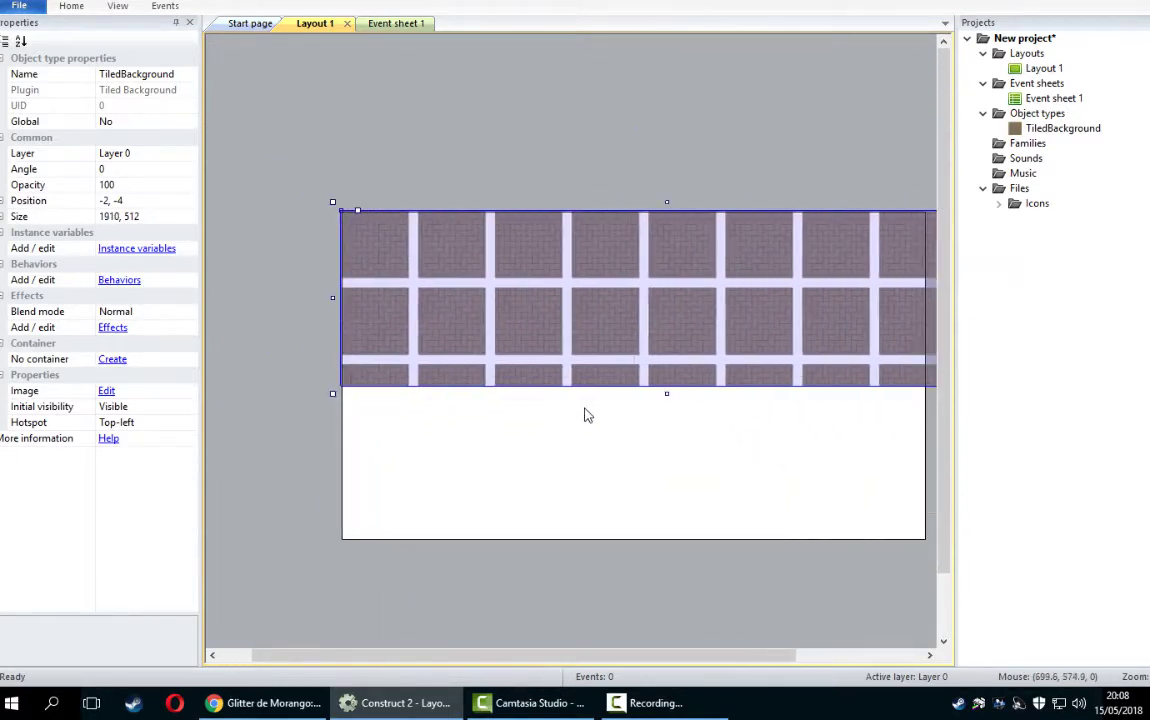
left_click_drag(669, 393, 696, 547)
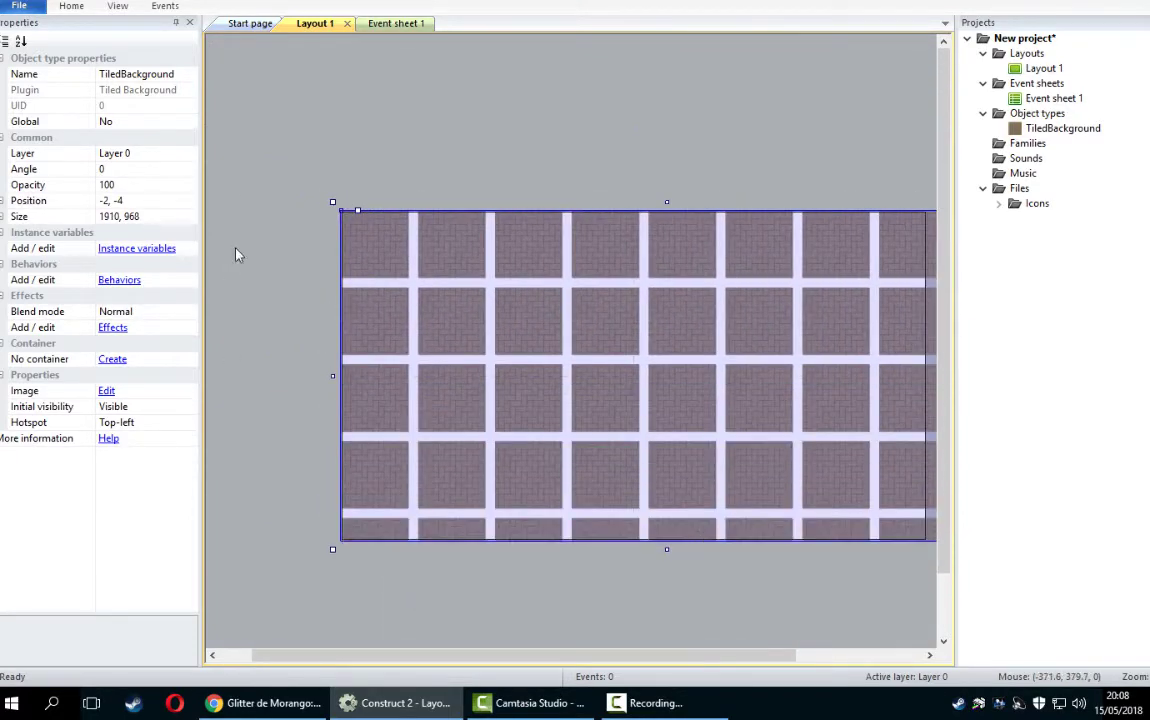
- Set the preview browser to Chrome in the project properties
left_click(216, 235)
left_click(108, 201)
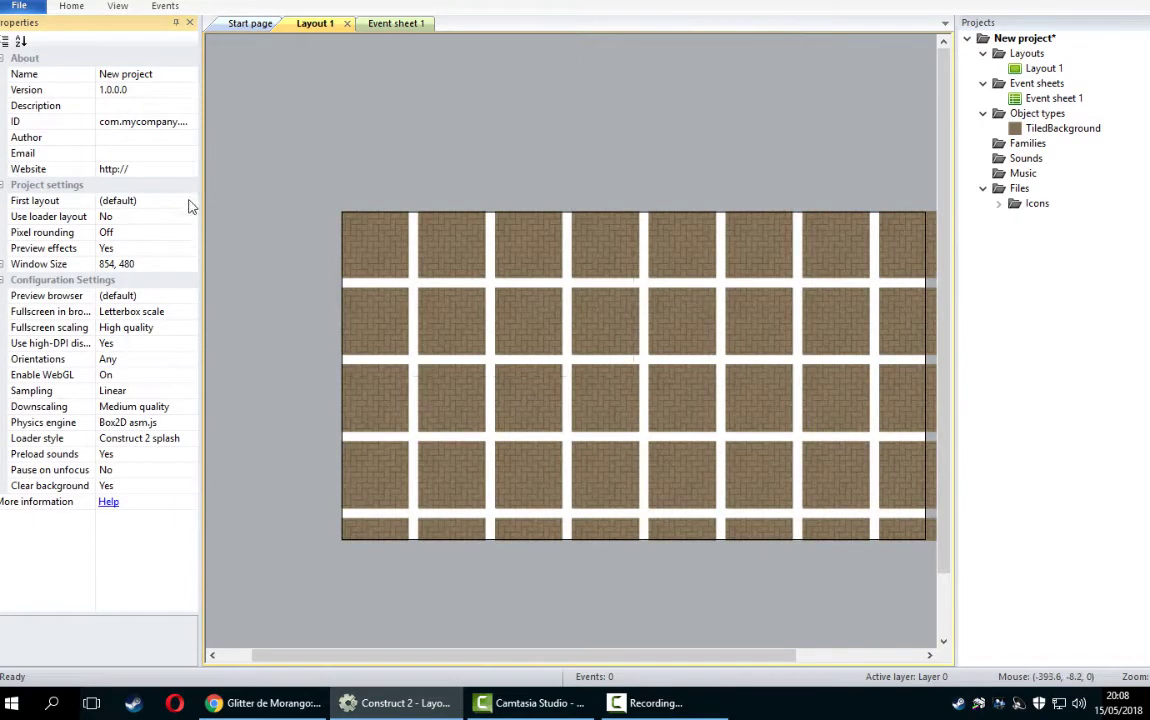
left_click(190, 296)
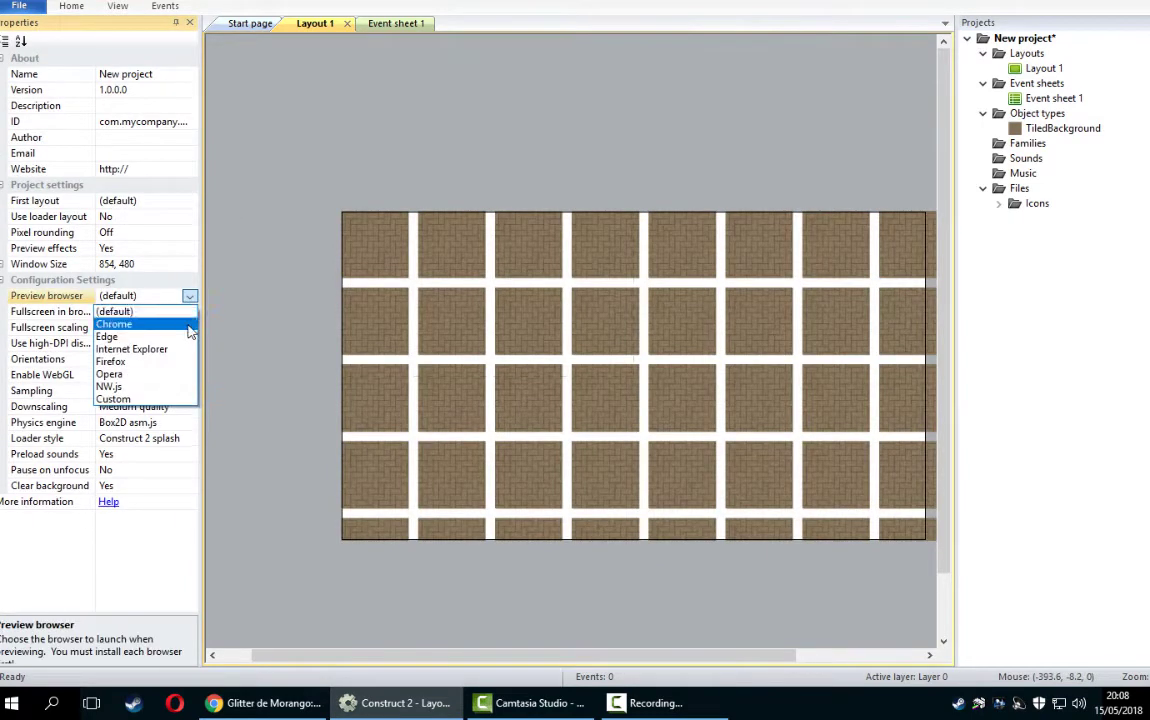
left_click(120, 318)
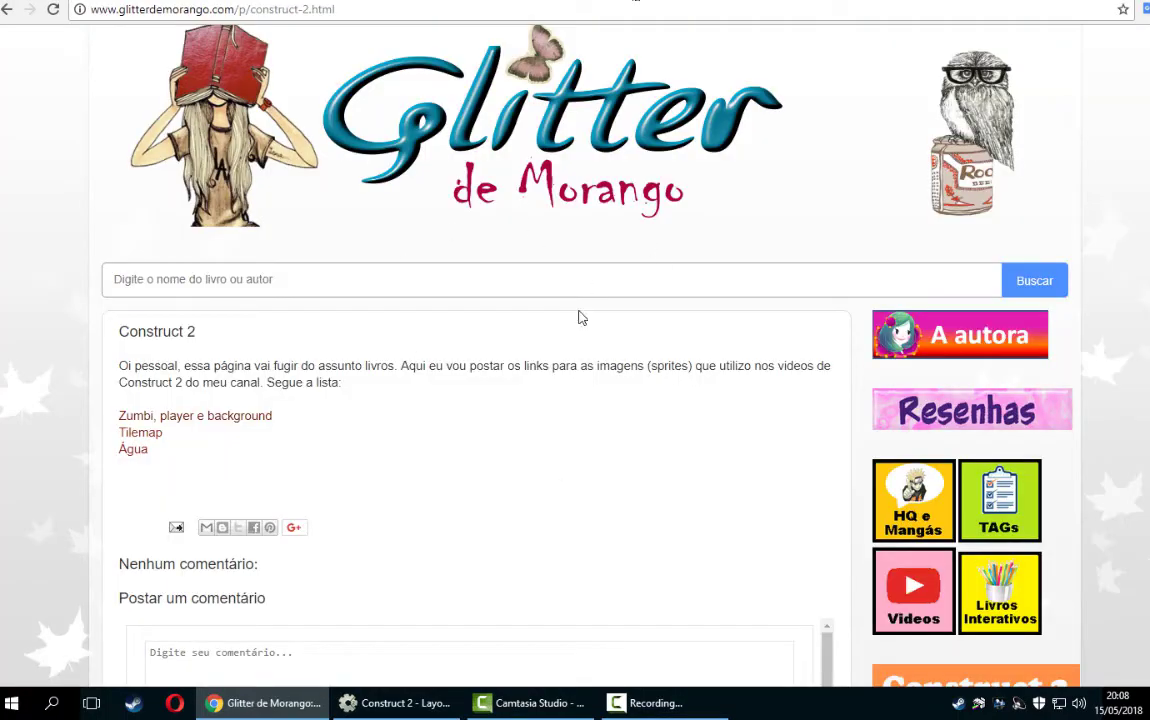
- Switch to the Construct 2 page of the Glitter de Morango blog and locate the "Zumbi, player e background" sprite link
scroll(578, 317, "down", 3)
scroll(544, 362, "up", 1)
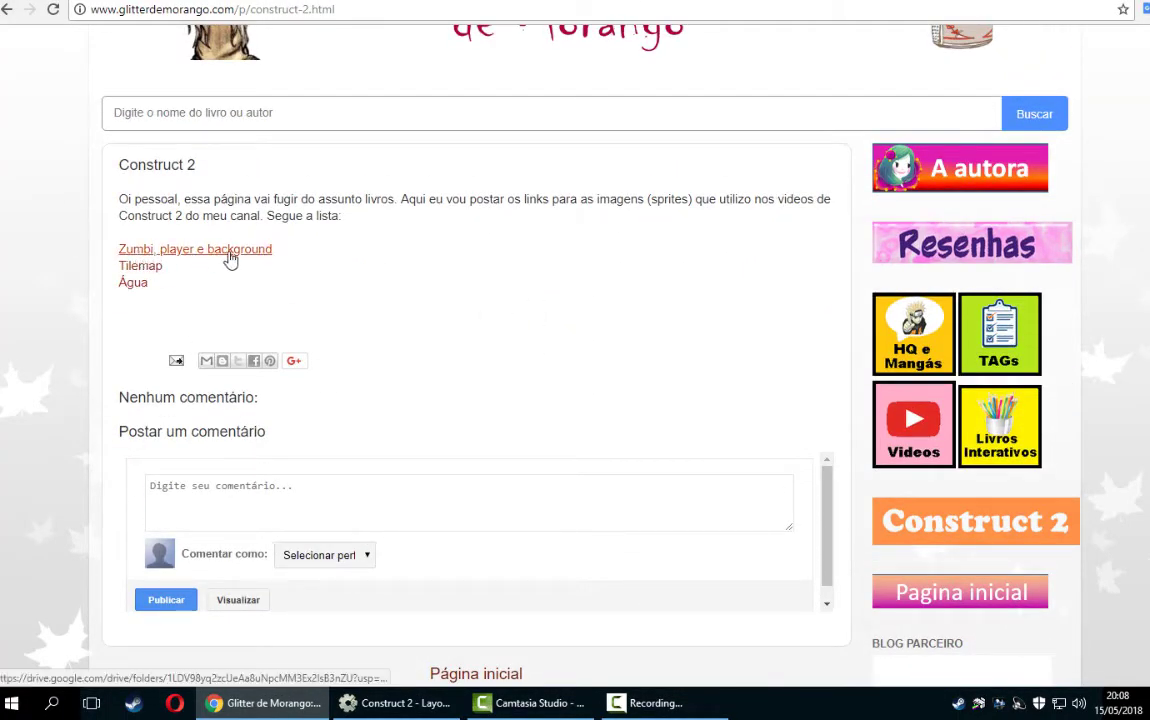
- Switch back to Construct 2 and insert a Sprite object on the brick floor near the layout's upper-left area
scroll(424, 275, "up", 1)
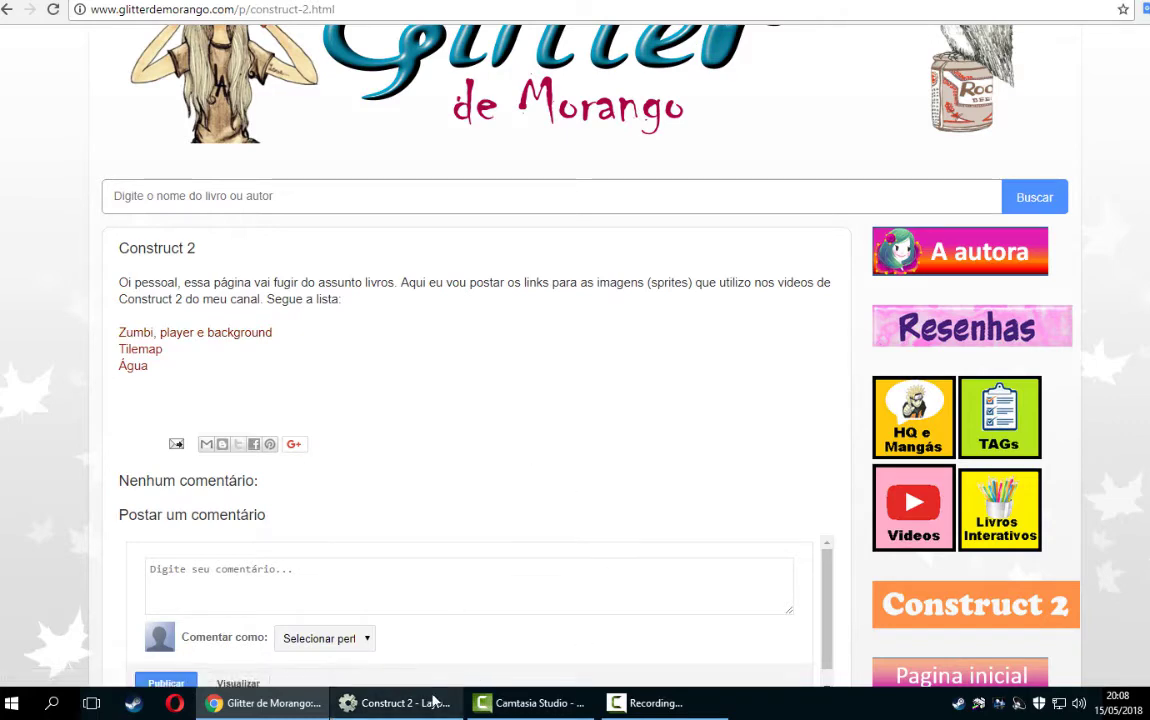
left_click(400, 702)
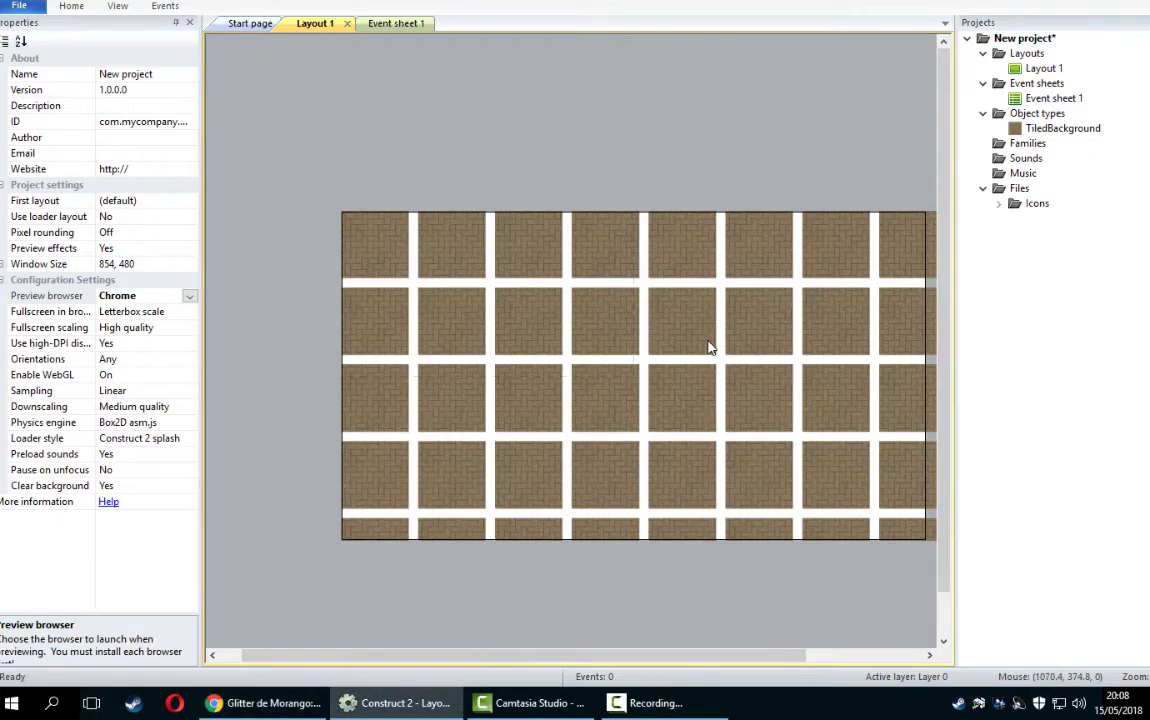
scroll(708, 347, "up", 4, "ctrl")
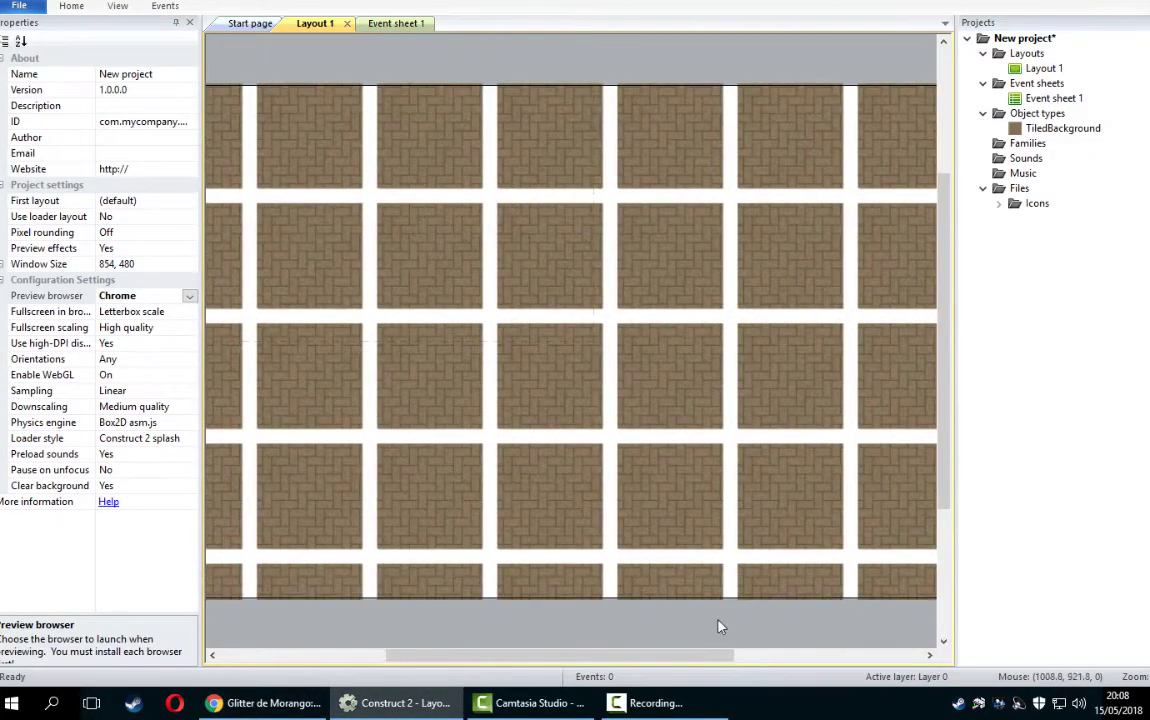
left_click_drag(727, 655, 655, 652)
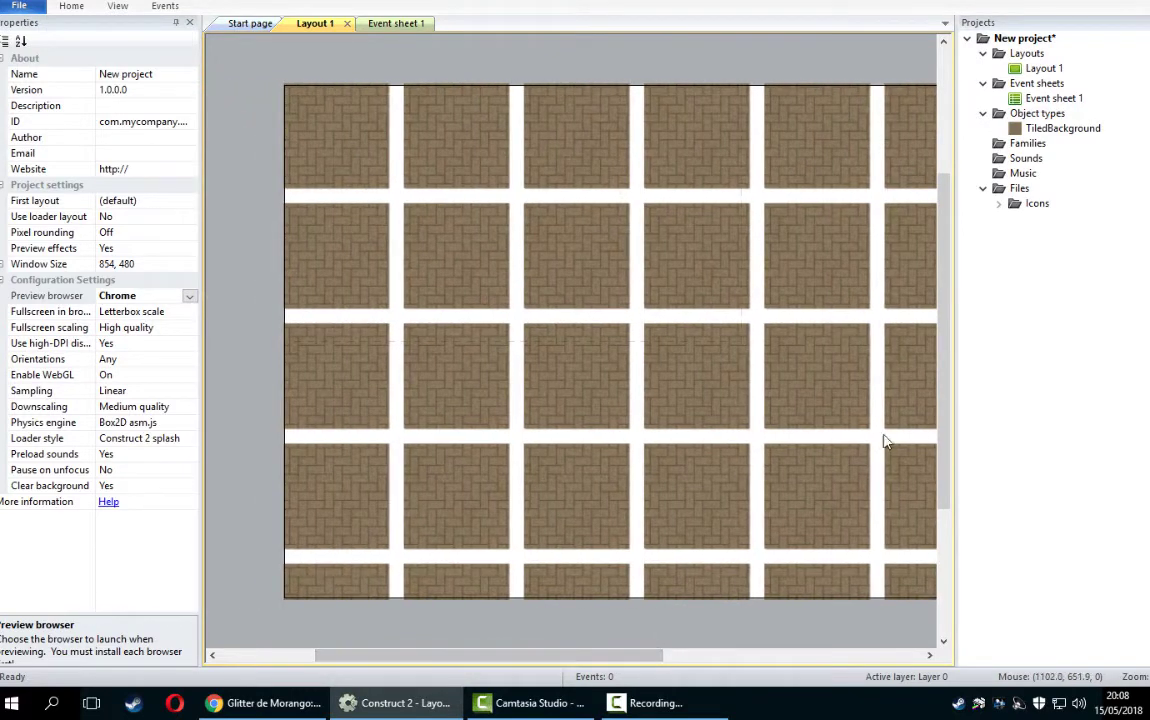
scroll(945, 449, "up", 1)
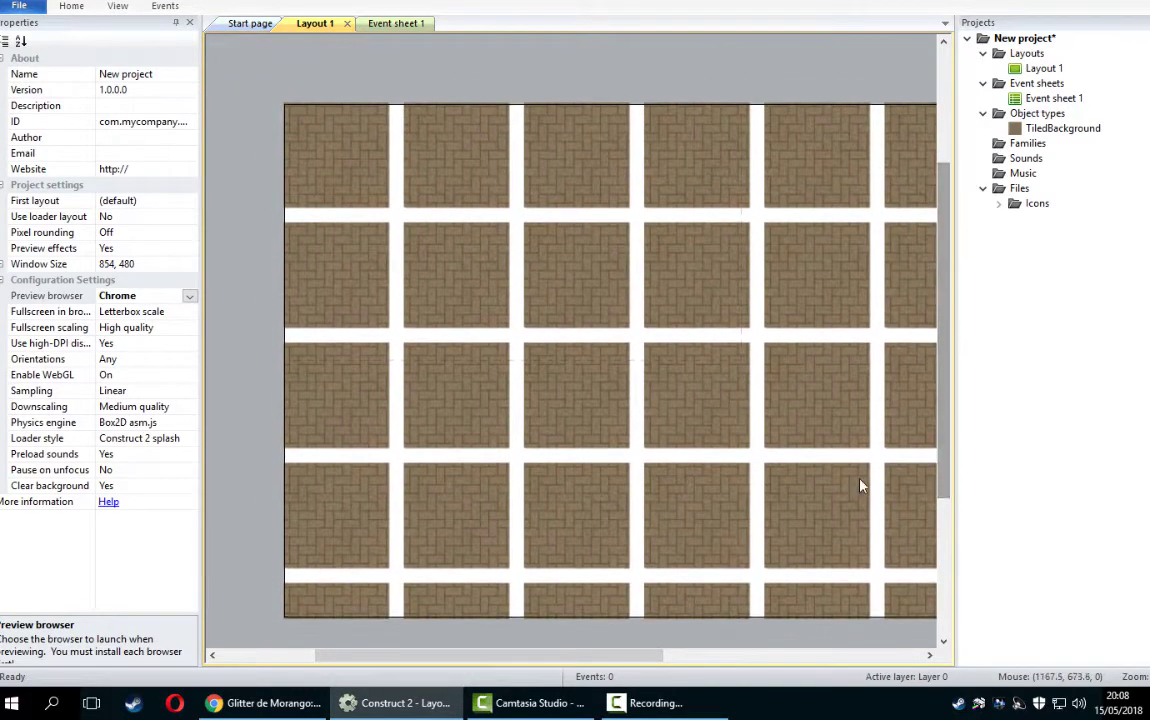
left_click_drag(660, 655, 672, 655)
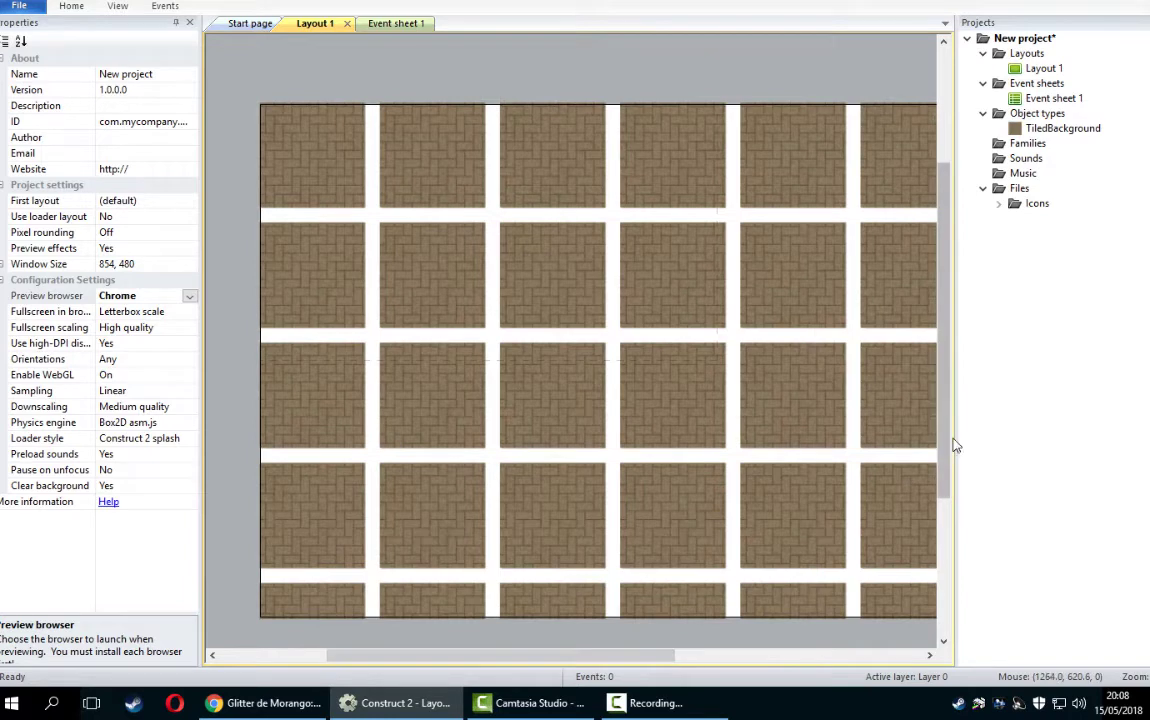
scroll(952, 444, "up", 1)
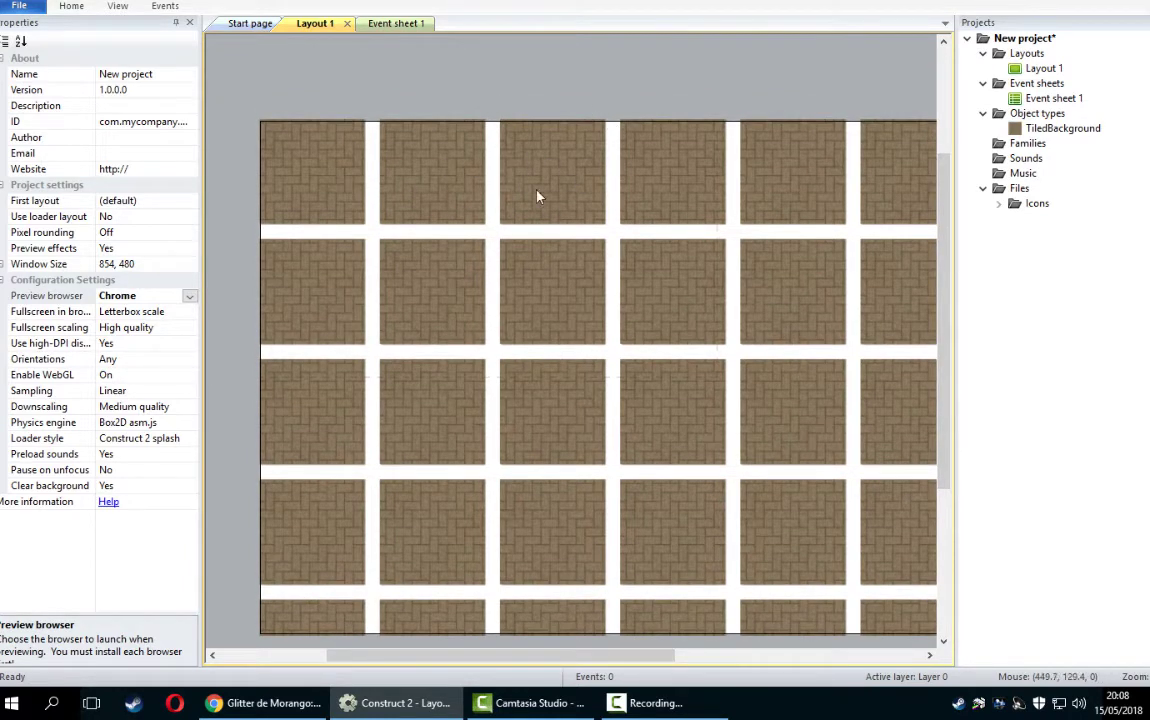
right_click(524, 98)
left_click(560, 105)
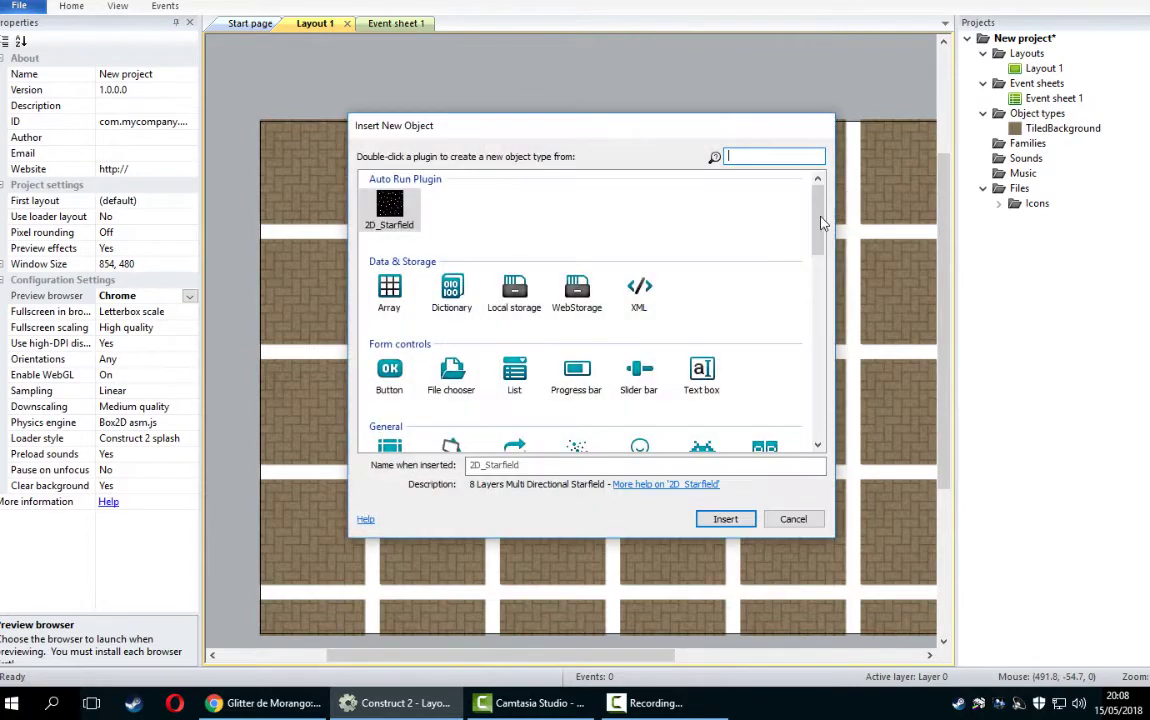
scroll(820, 222, "down", 3)
double_click(701, 406)
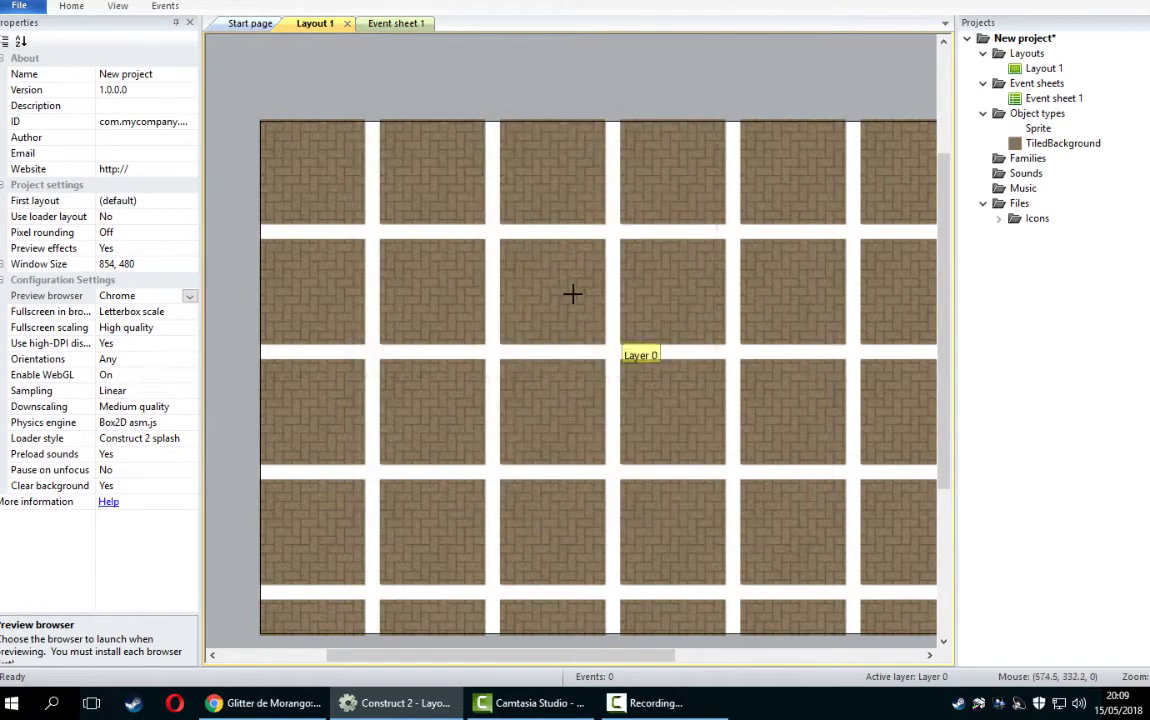
left_click(572, 293)
- Load the "player" image from the sprites folder into the new sprite and move it to about 385, 335 in the layout
left_click(255, 7)
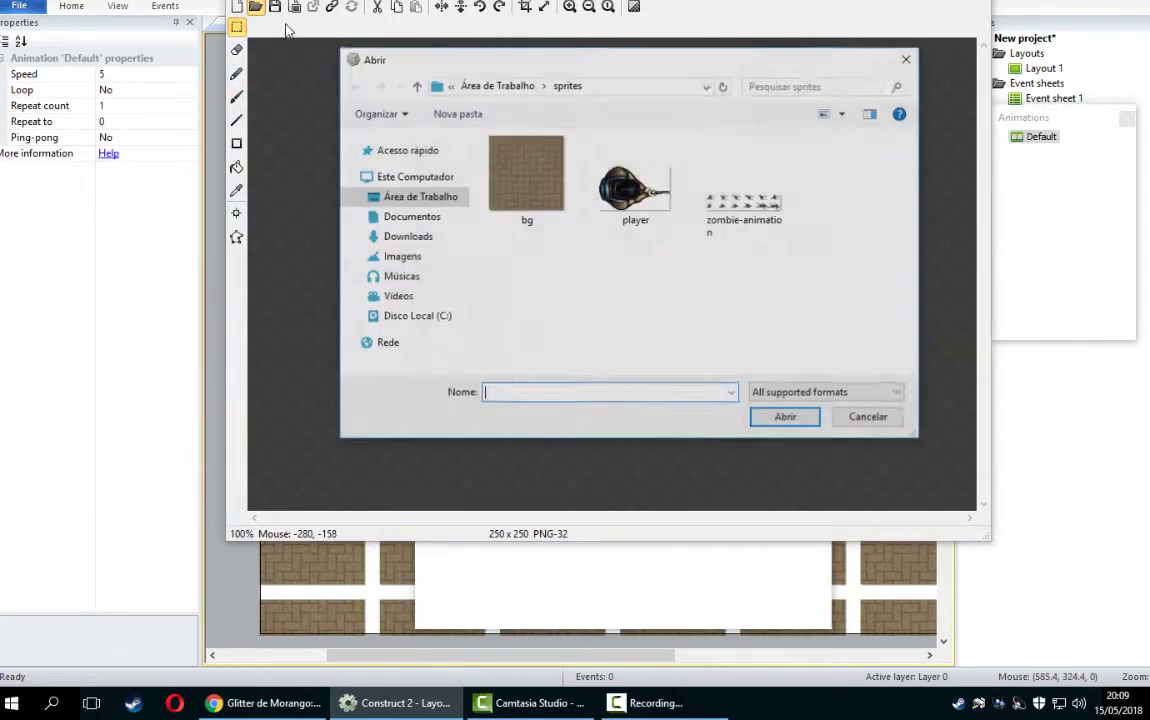
double_click(635, 188)
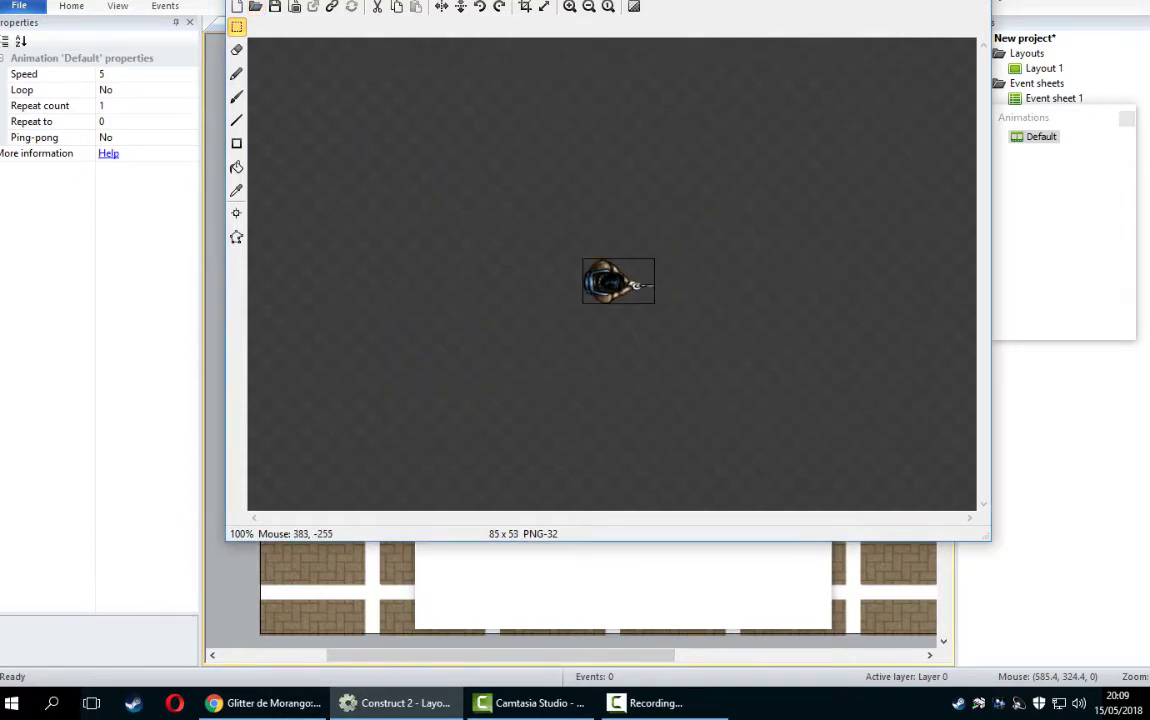
left_click(968, 2)
left_click_drag(594, 294, 455, 318)
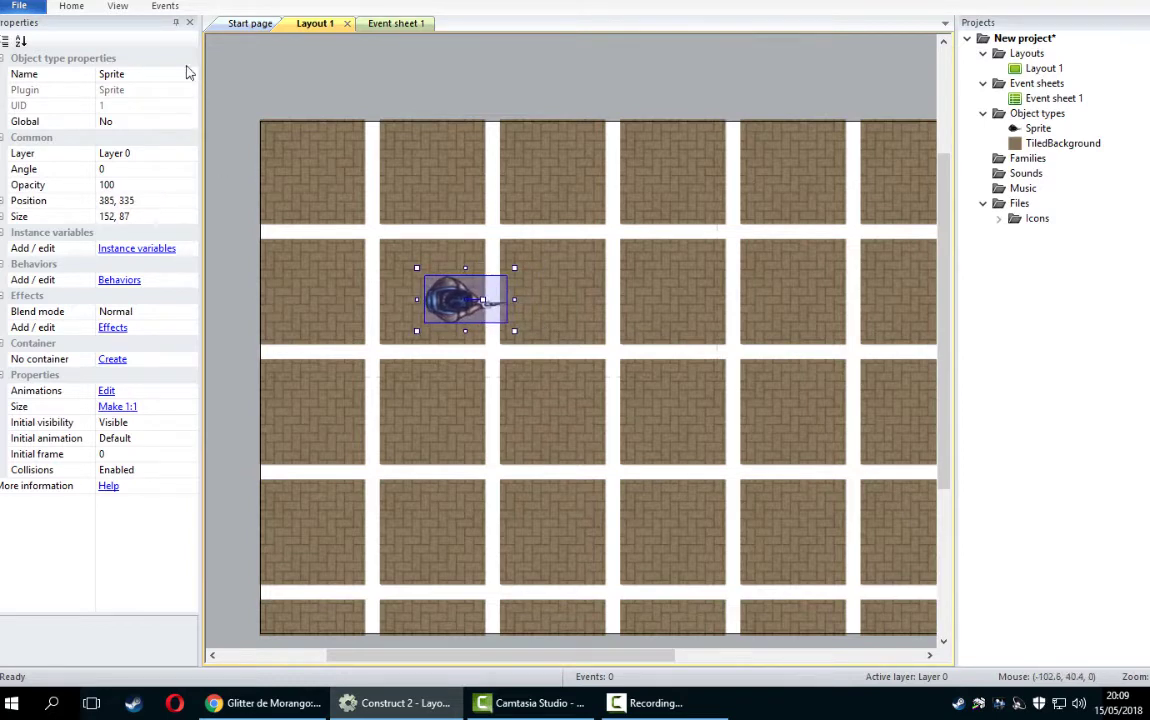
- Rename the sprite object as player
left_click(176, 77)
type("player")
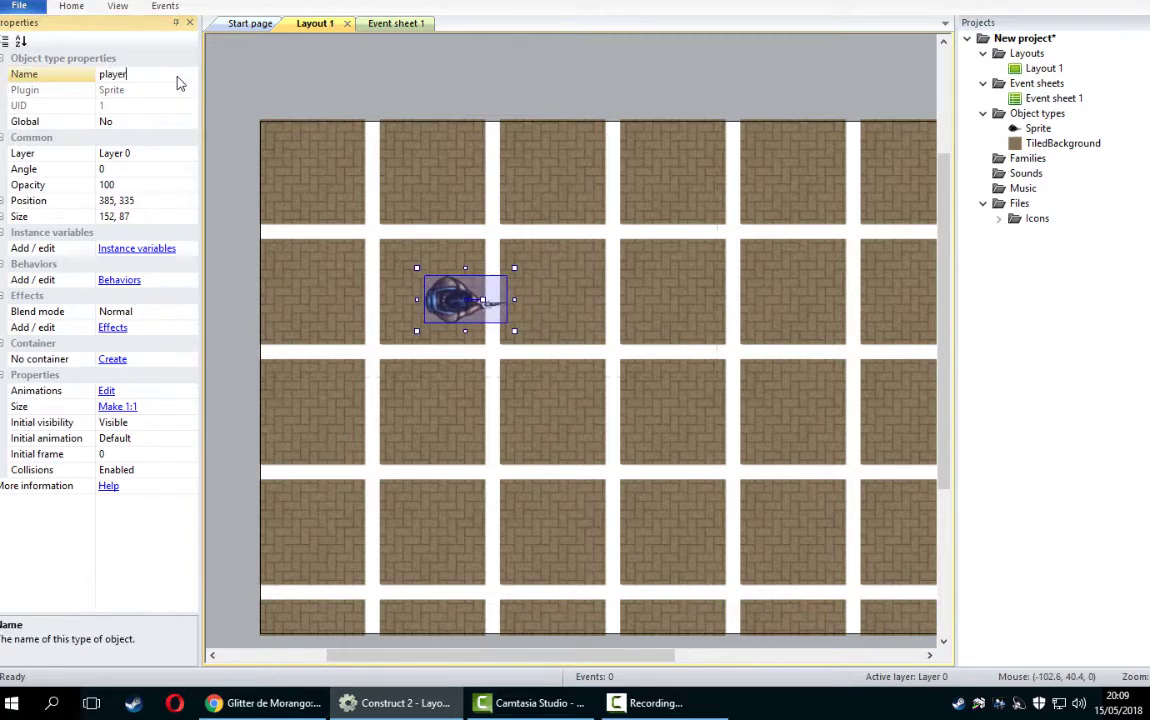
key("Return")
- Add the 8 Direction movement behavior to the player sprite
left_click(118, 284)
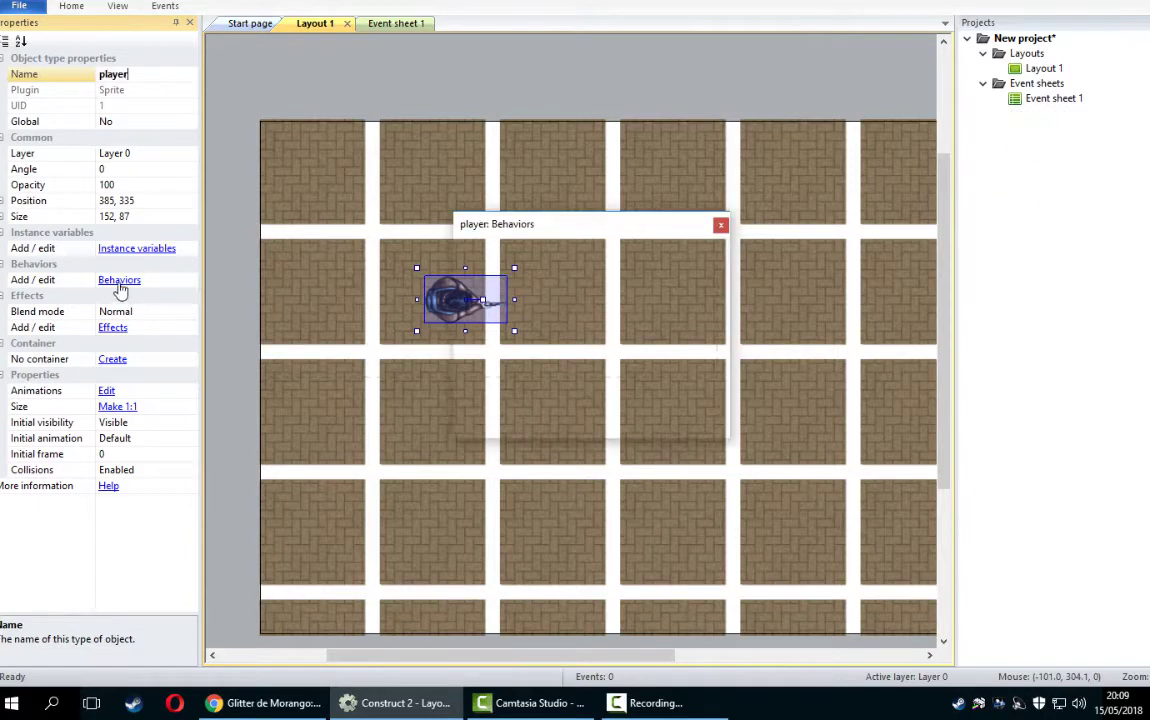
left_click(469, 247)
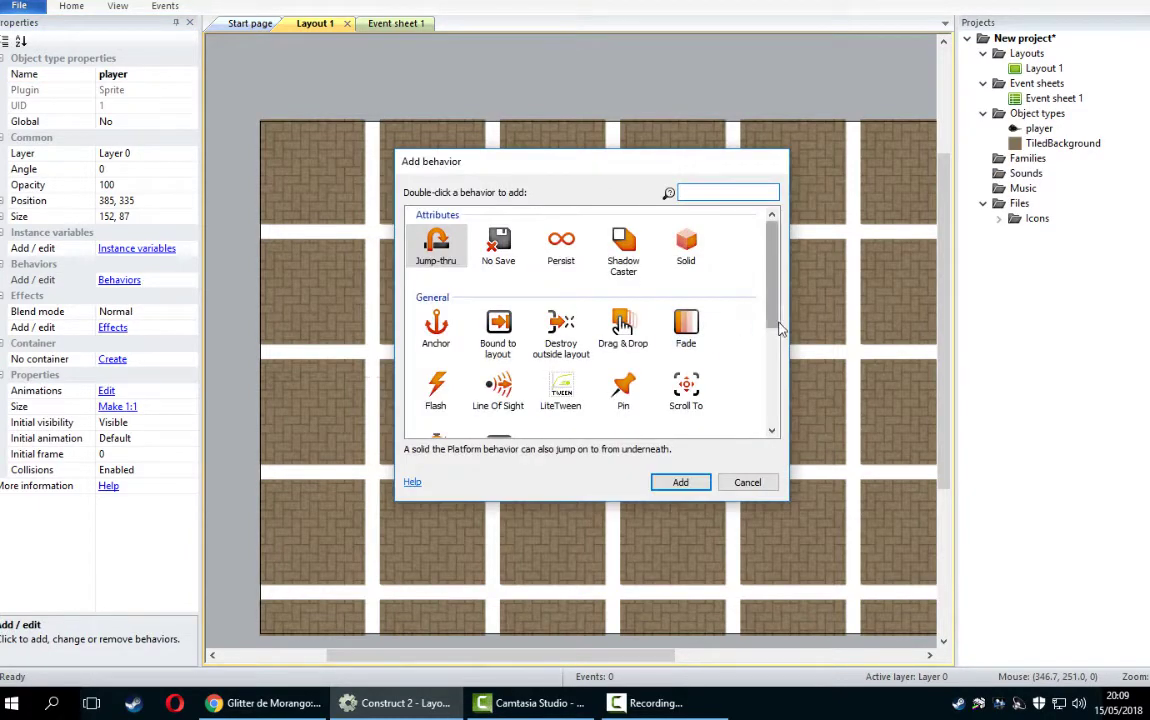
scroll(697, 346, "down", 5)
double_click(436, 343)
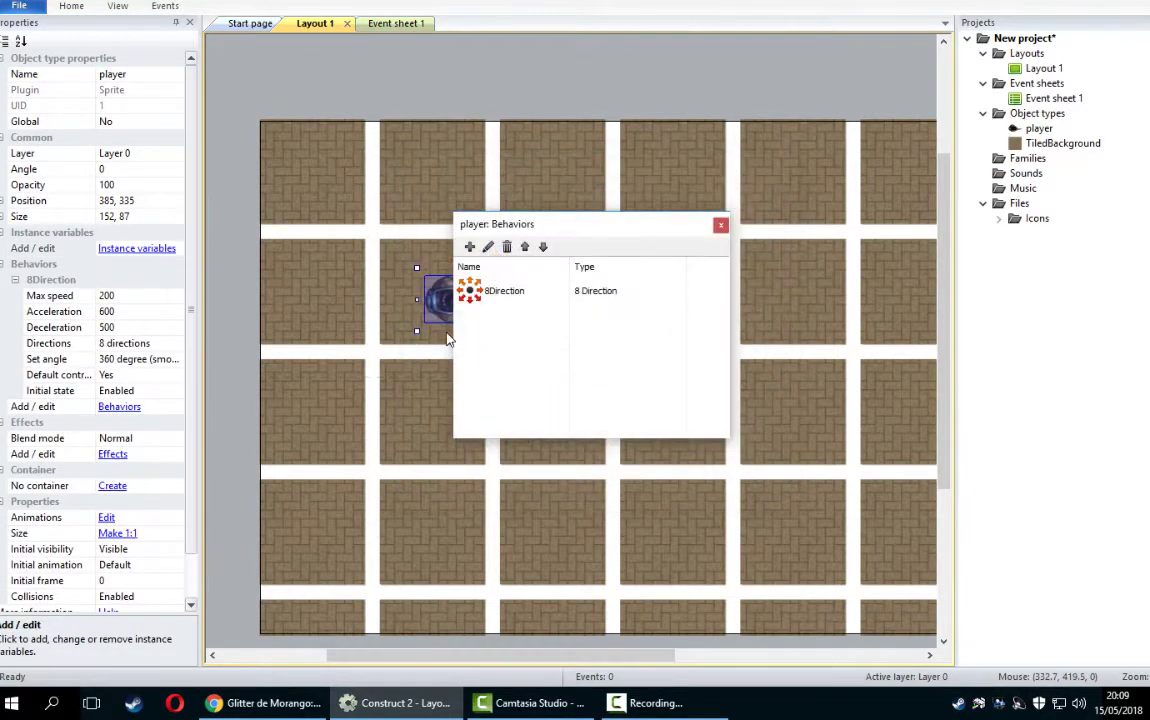
- Add the Scroll To behavior to the player and set its 8Direction max speed to 300
left_click(470, 247)
left_click_drag(786, 314, 823, 436)
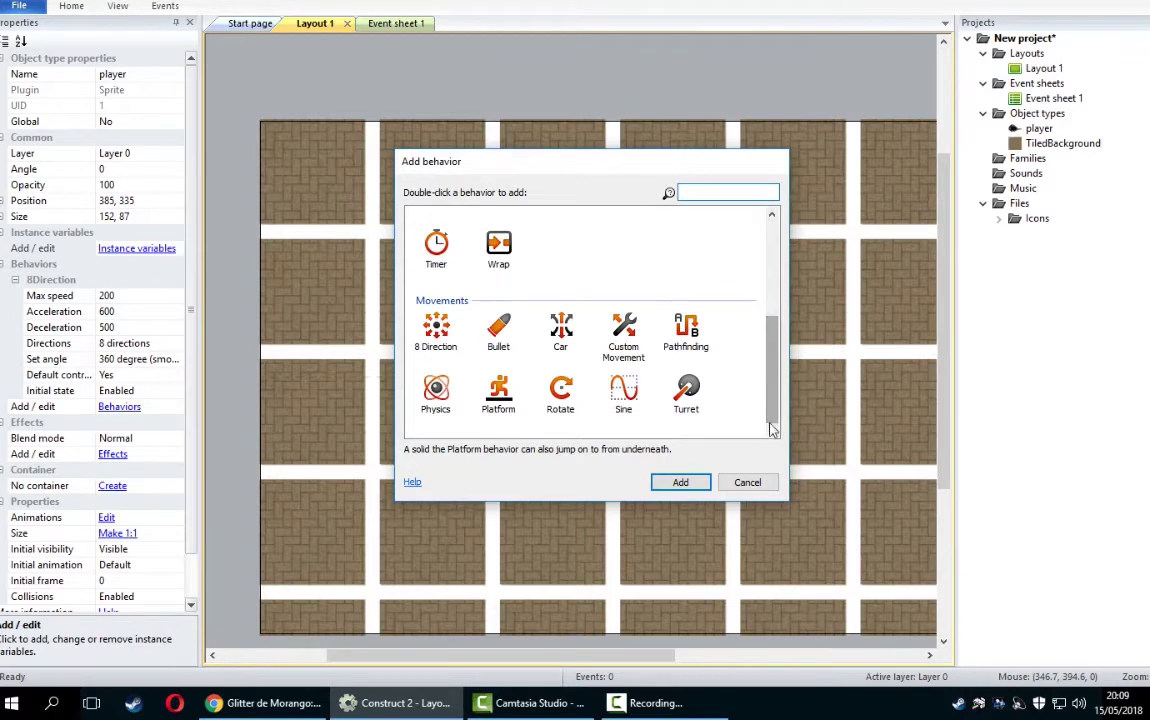
left_click_drag(775, 396, 787, 303)
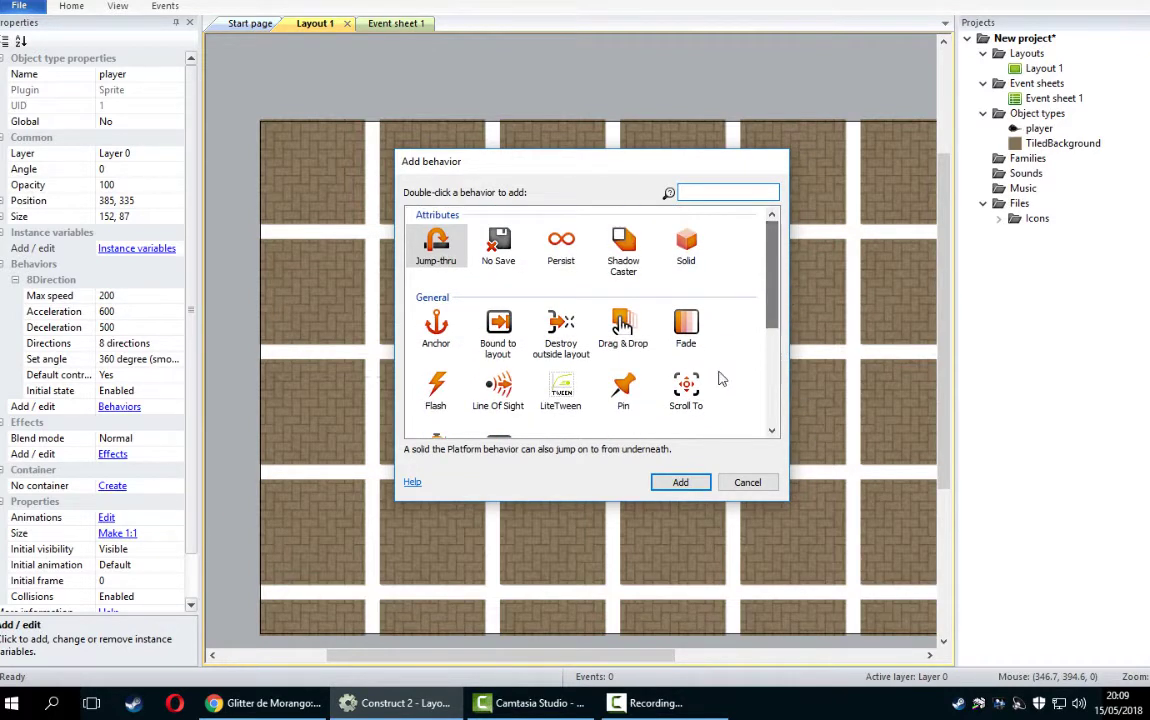
double_click(688, 388)
left_click(720, 226)
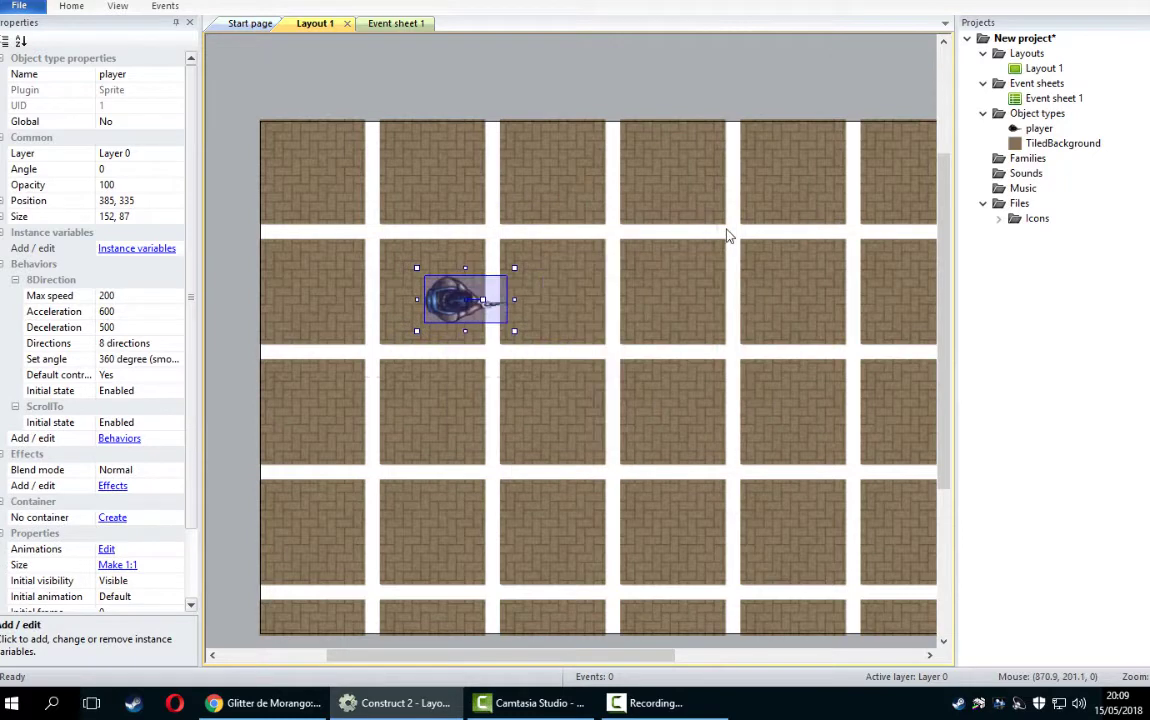
left_click(126, 296)
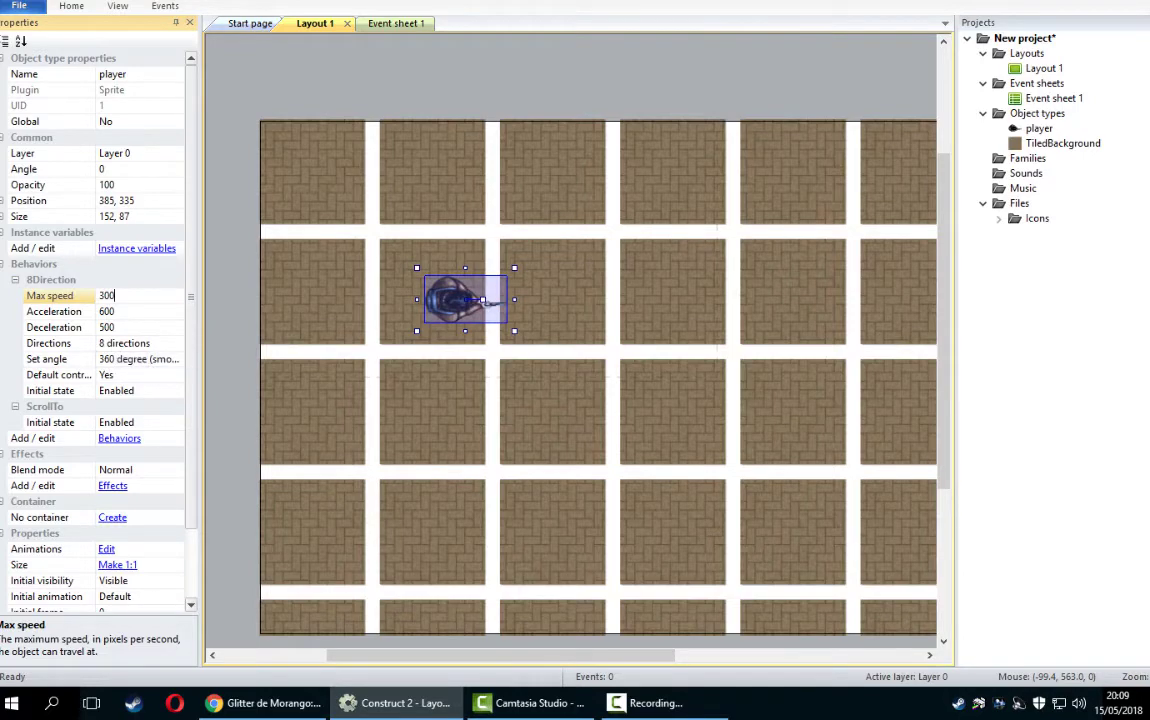
- Preview the game in Chrome, steer the player in all directions to check its movement and rotation, and return to Construct 2
key("F5")
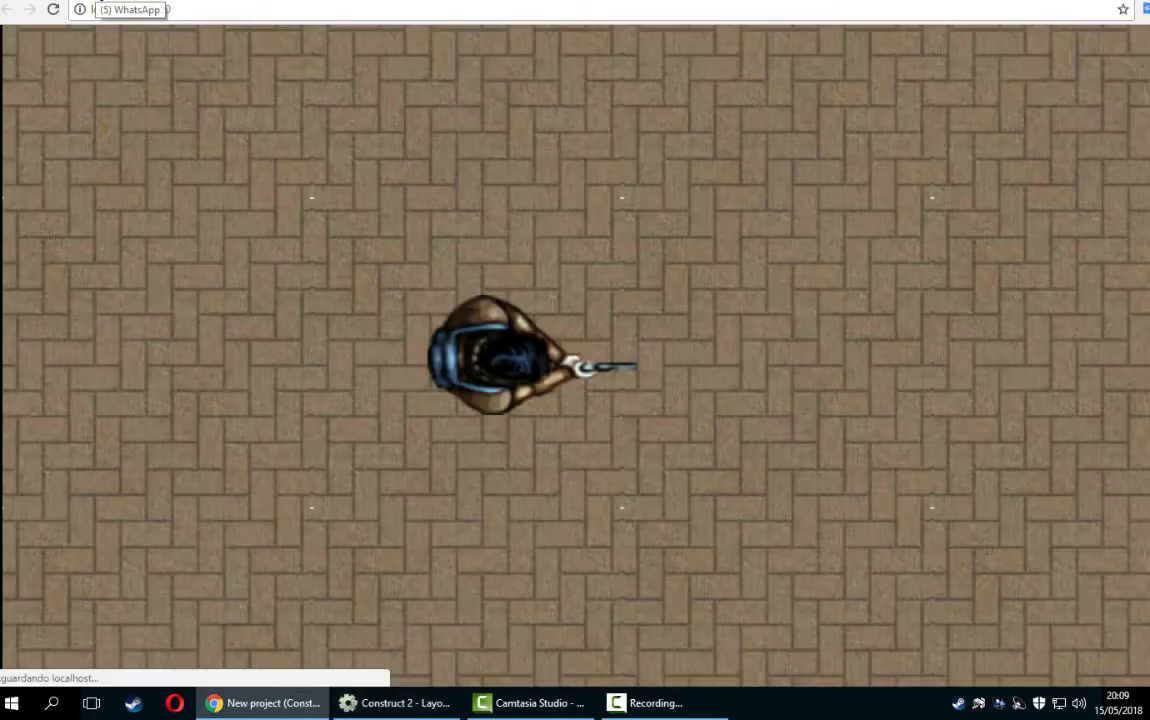
key("Right")
key("Up")
key("Left")
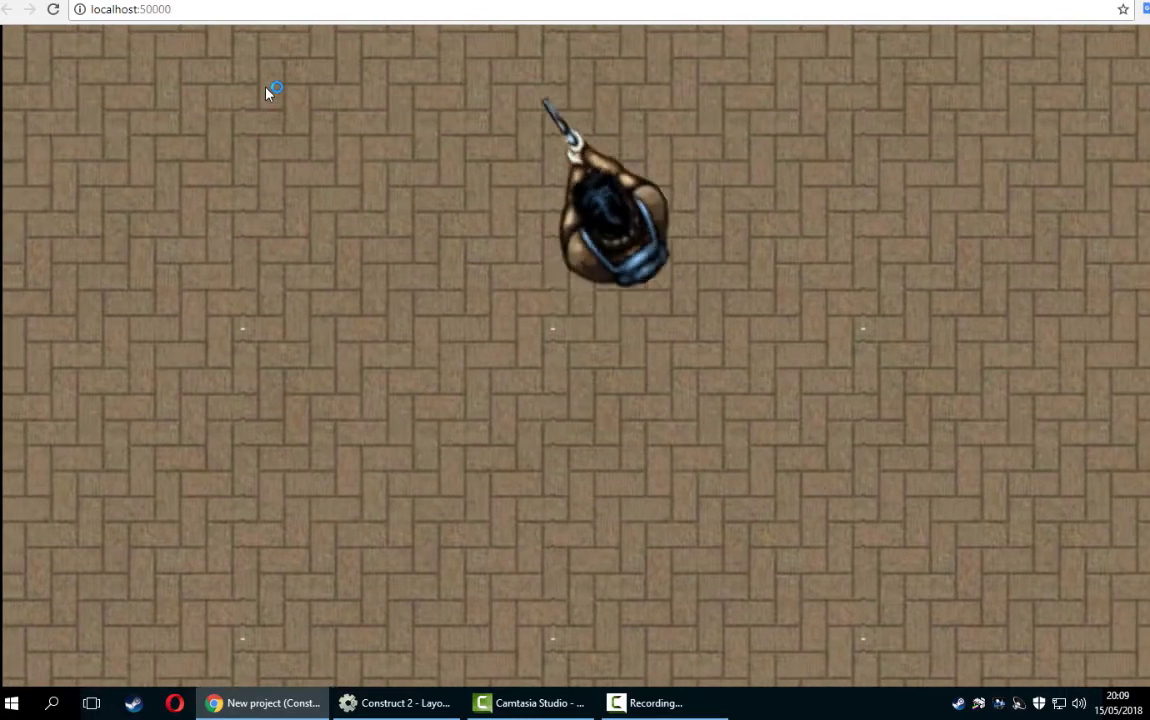
key("Left")
key("Down")
key("Right")
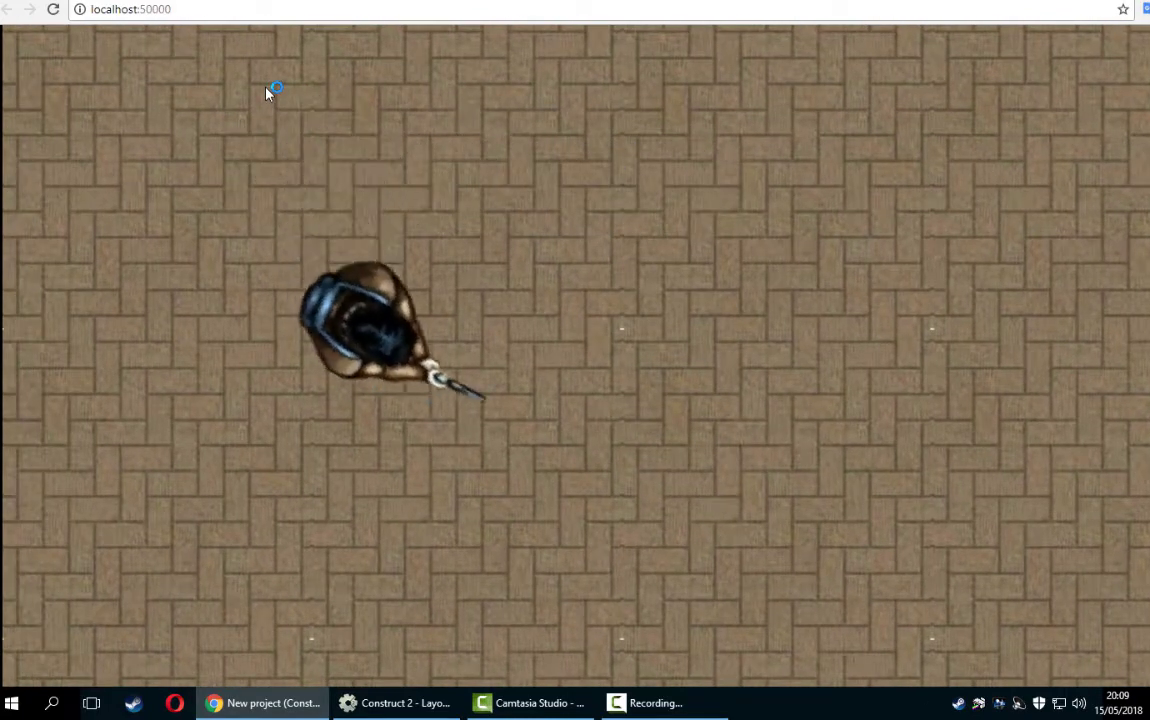
key("Up")
key("Left")
key("Right")
key("Up")
key("Down")
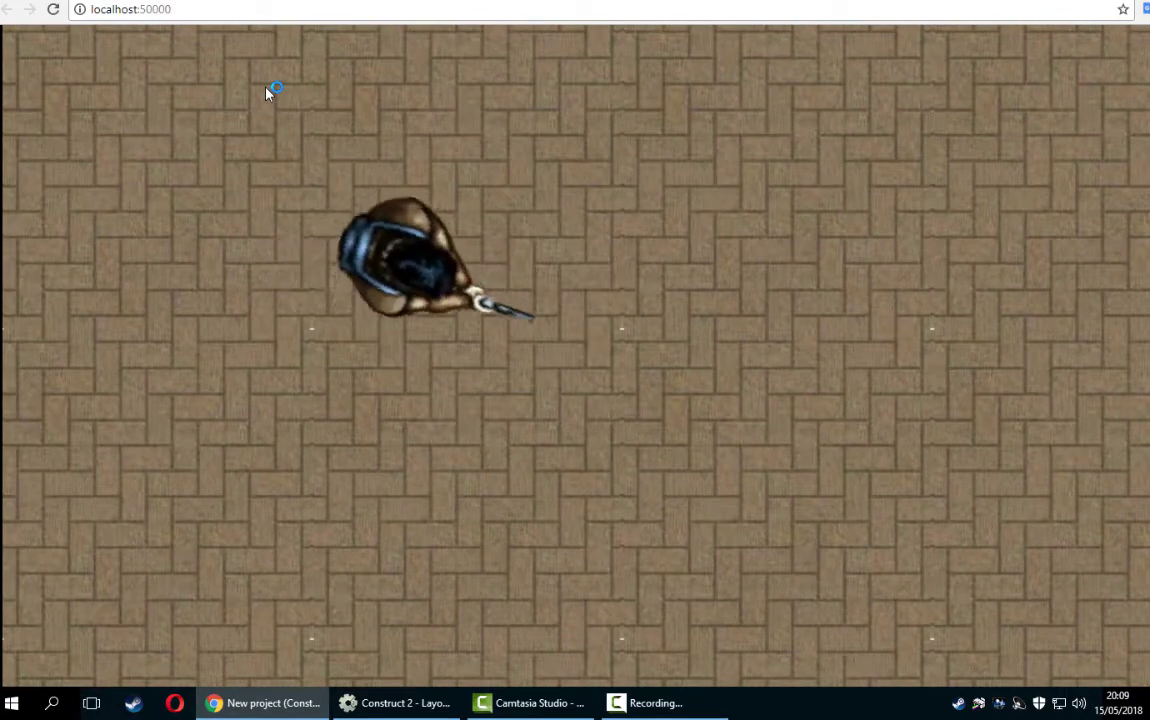
key("Down")
key("Left")
key("Right")
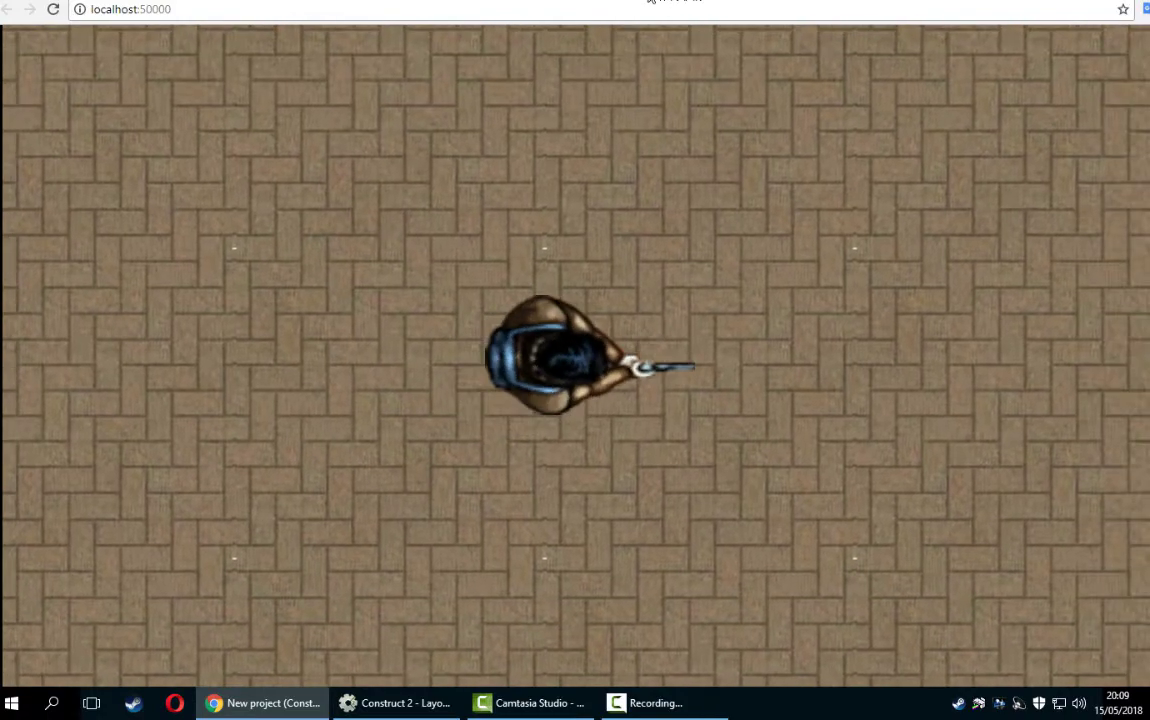
left_click(585, 2)
left_click(400, 703)
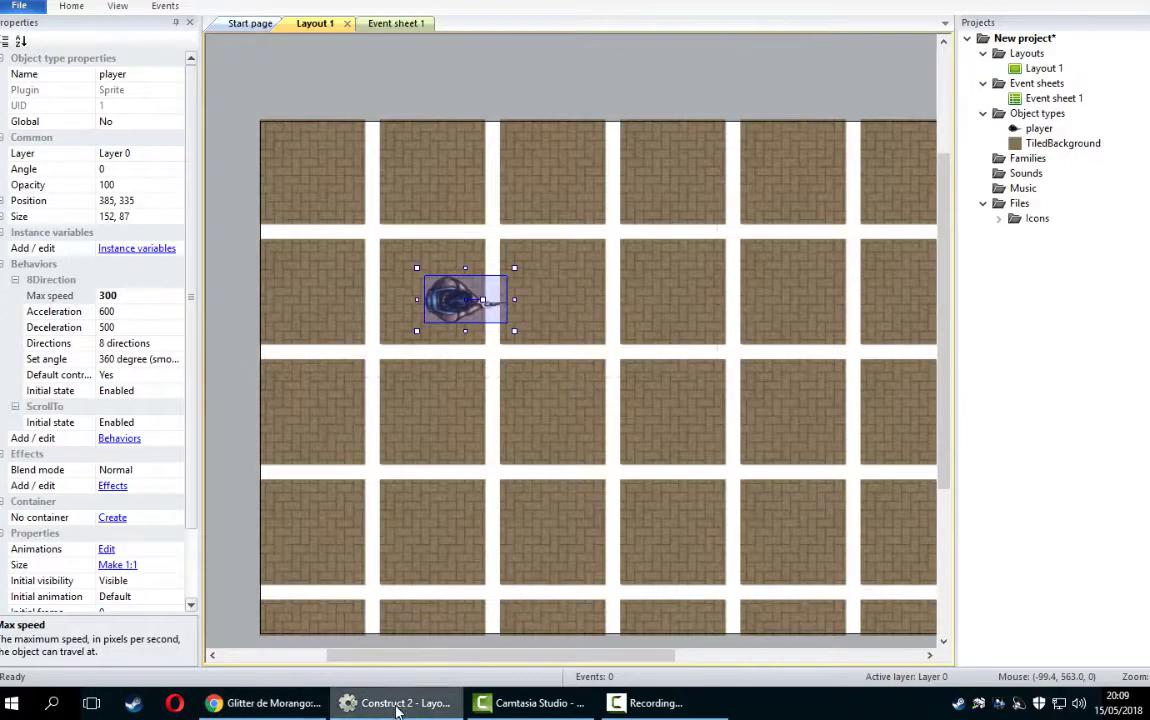
- Set the Set angle option of the player's 8Direction behavior to No
left_click(149, 362)
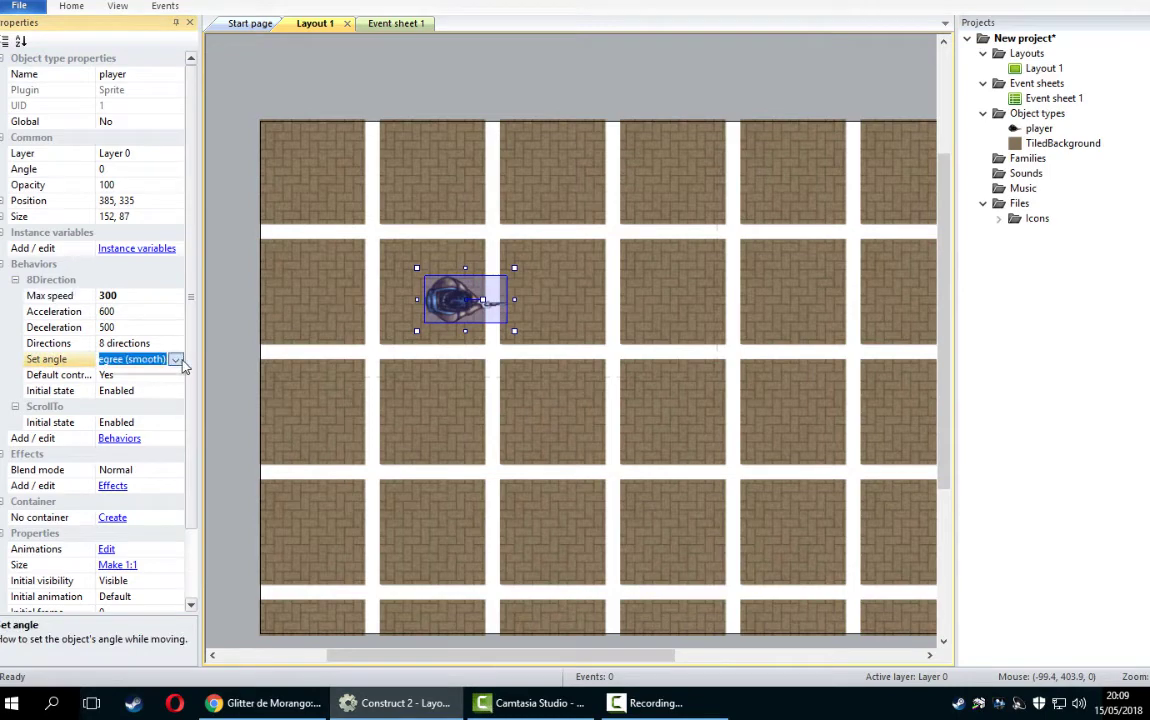
left_click(176, 360)
left_click(164, 379)
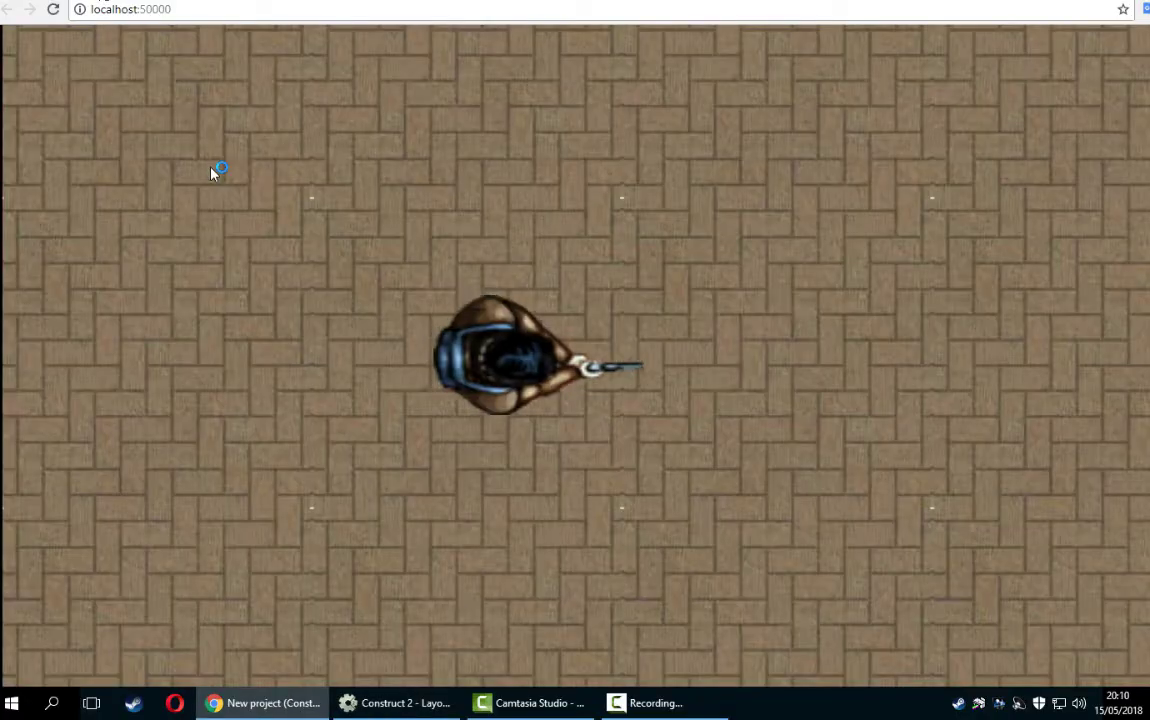
- Test the player's movement in the Chrome preview with angle setting off, then close the preview and return to Construct 2
key("Left")
key("Up")
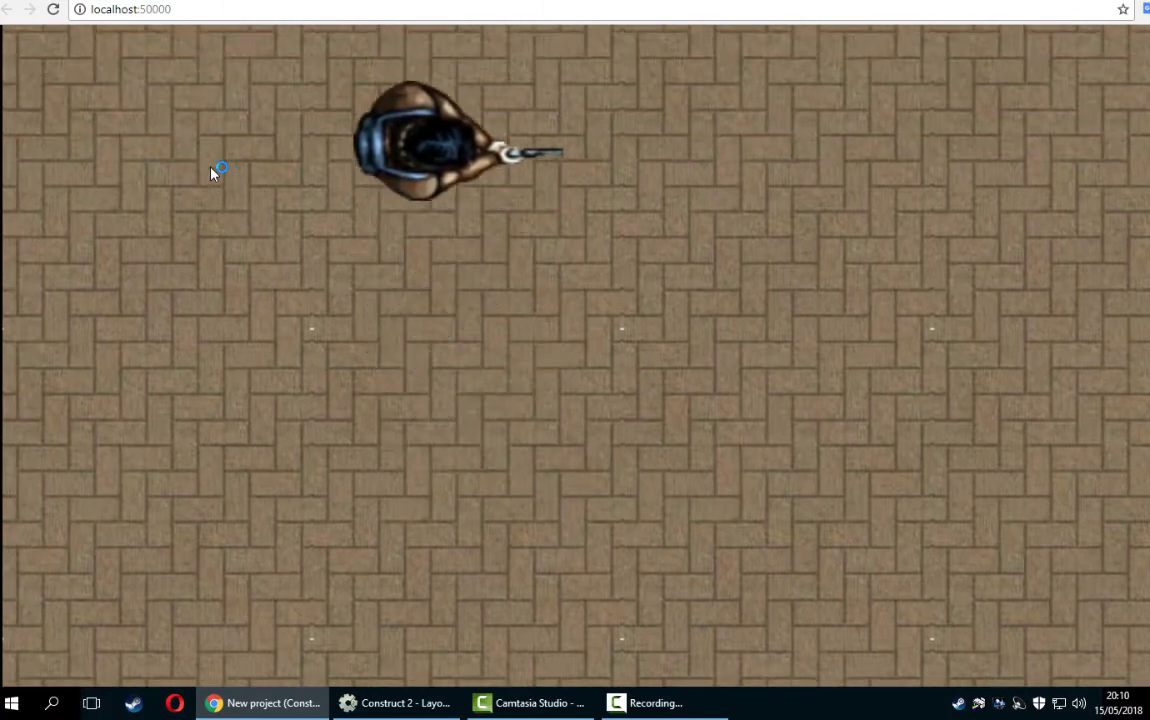
key("Left")
key("Left")
key("Down")
key("Right")
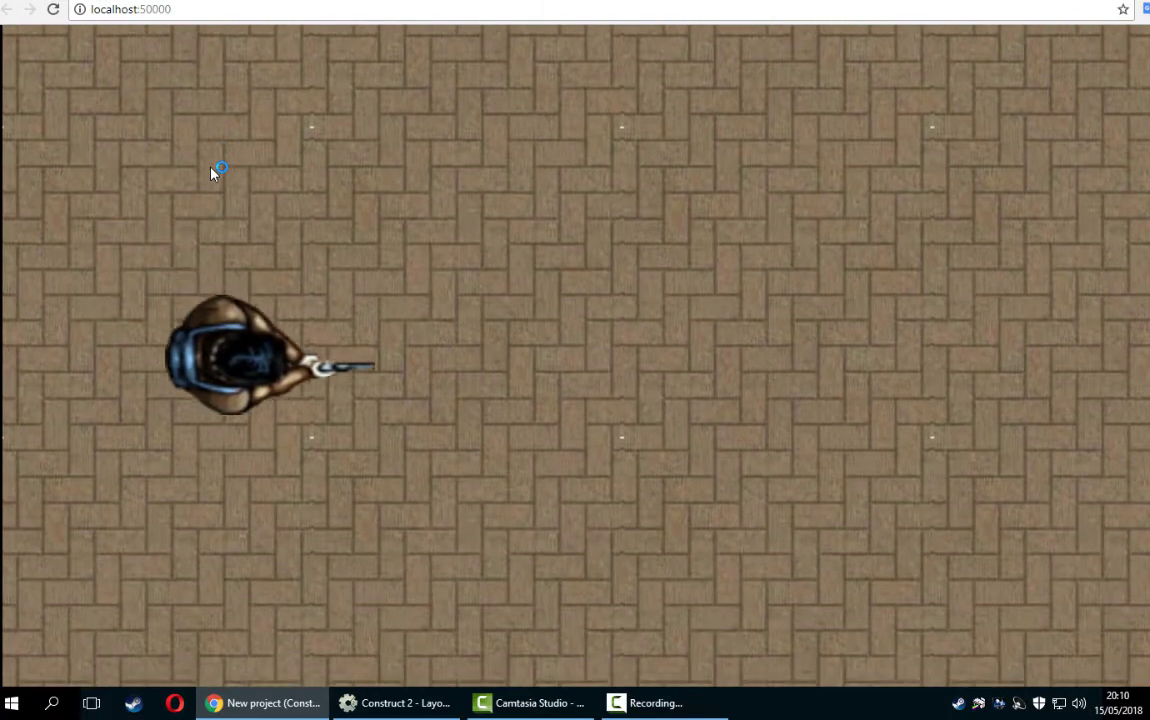
key("Left")
key("Down")
key("Right")
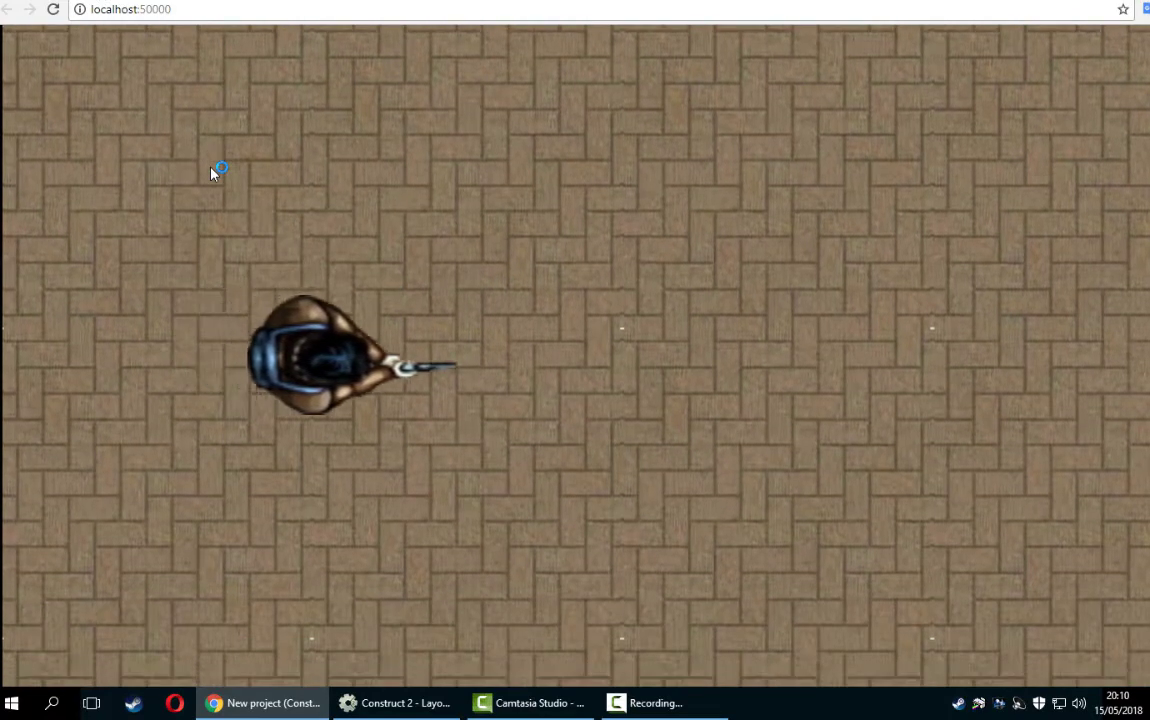
key("Right")
key("Up")
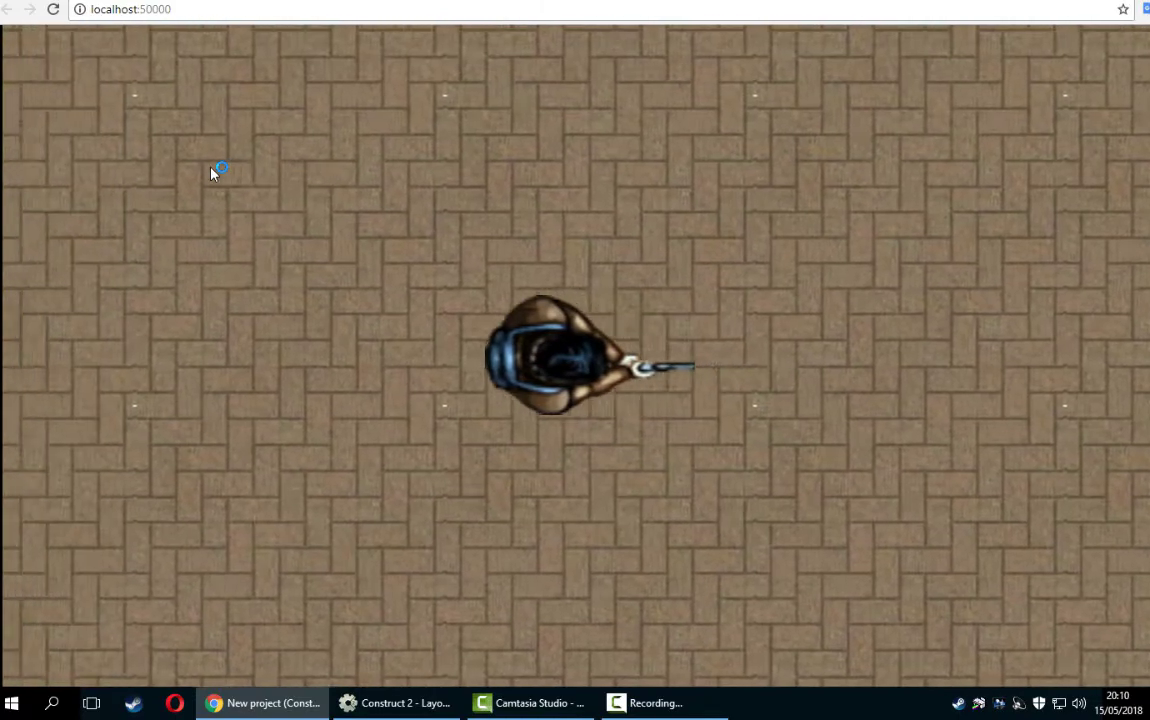
key("Down")
key("Down")
key("Left")
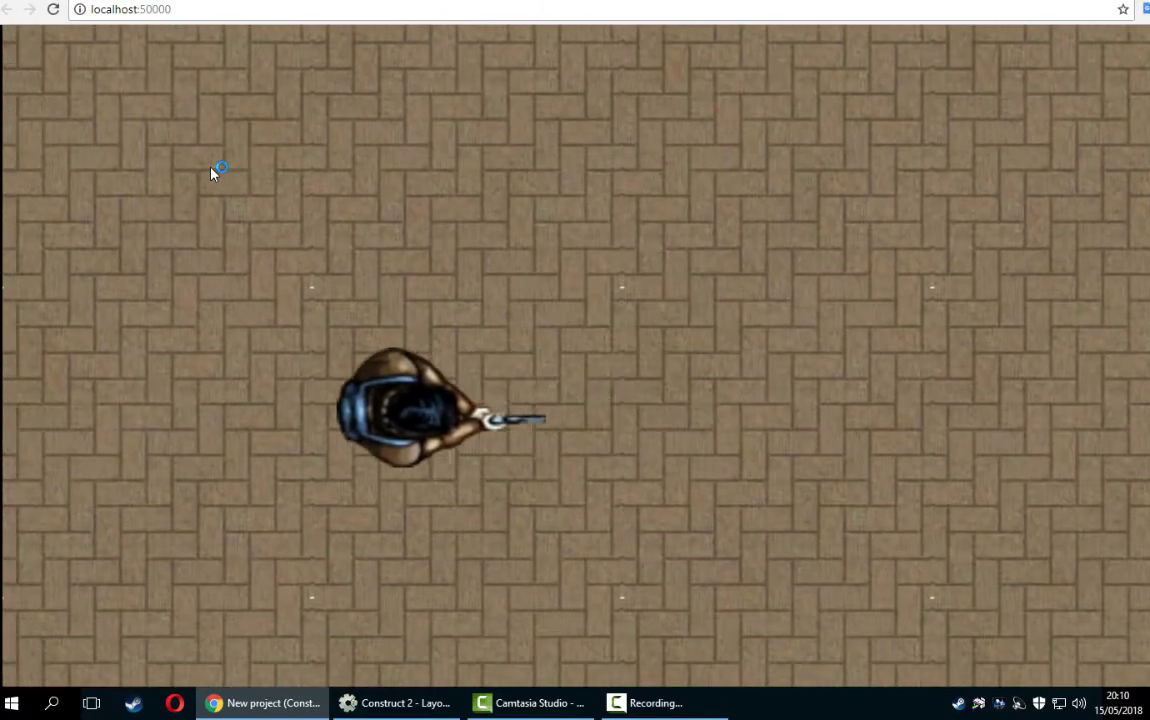
key("Right")
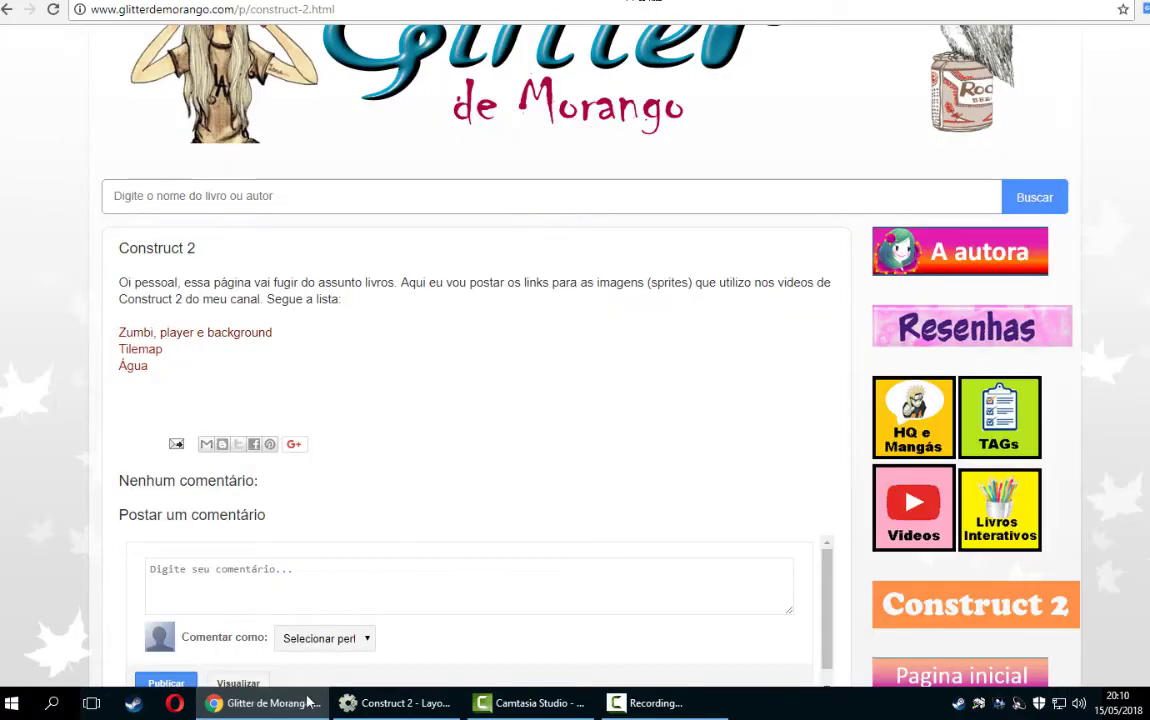
left_click(415, 704)
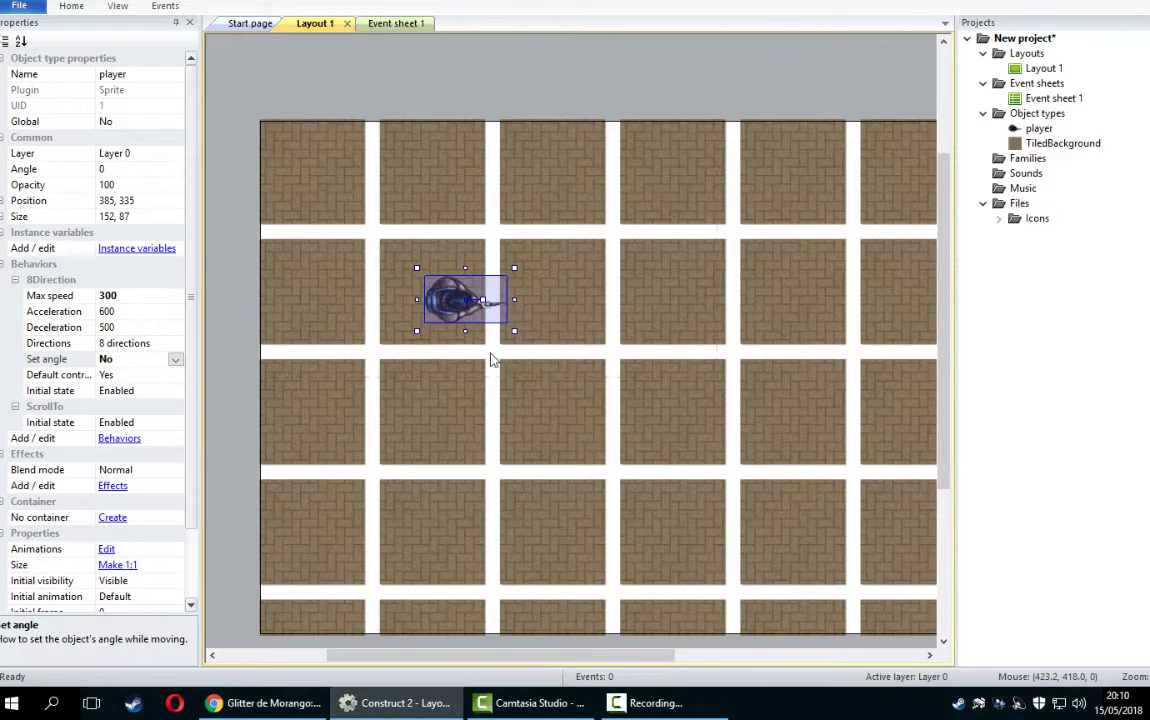
- Insert a new Sprite object on the layout's floor, east of the player at about 740, 240
right_click(522, 82)
left_click(575, 96)
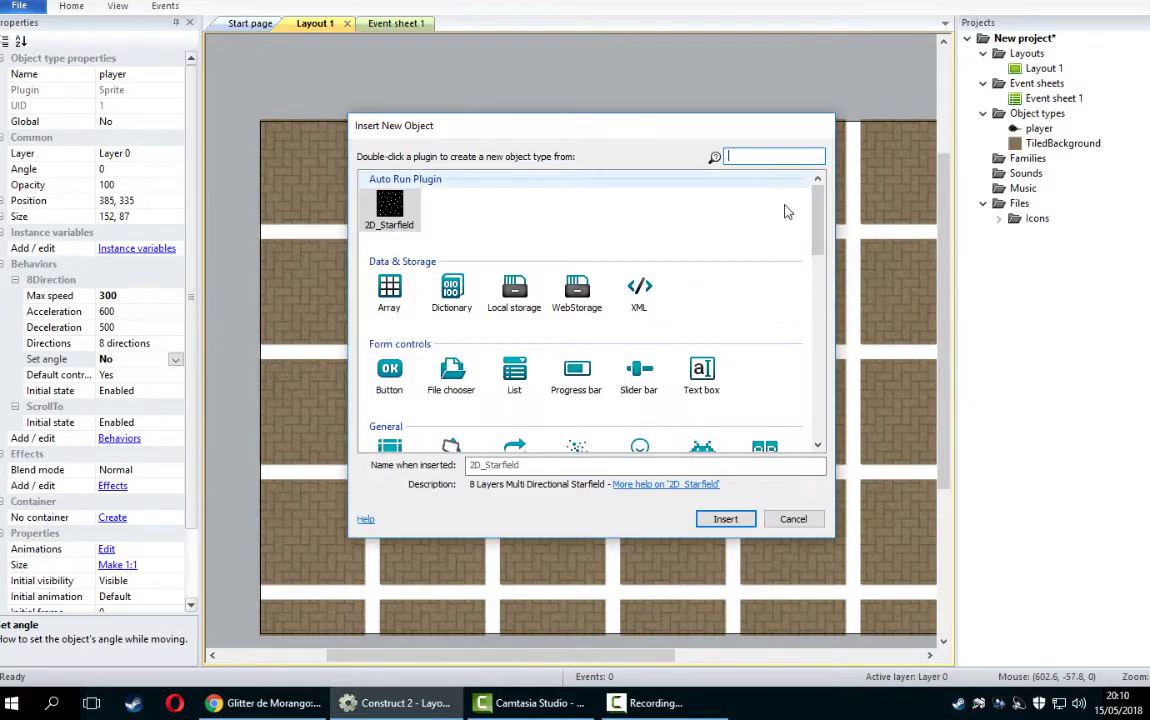
left_click_drag(818, 237, 818, 275)
double_click(714, 318)
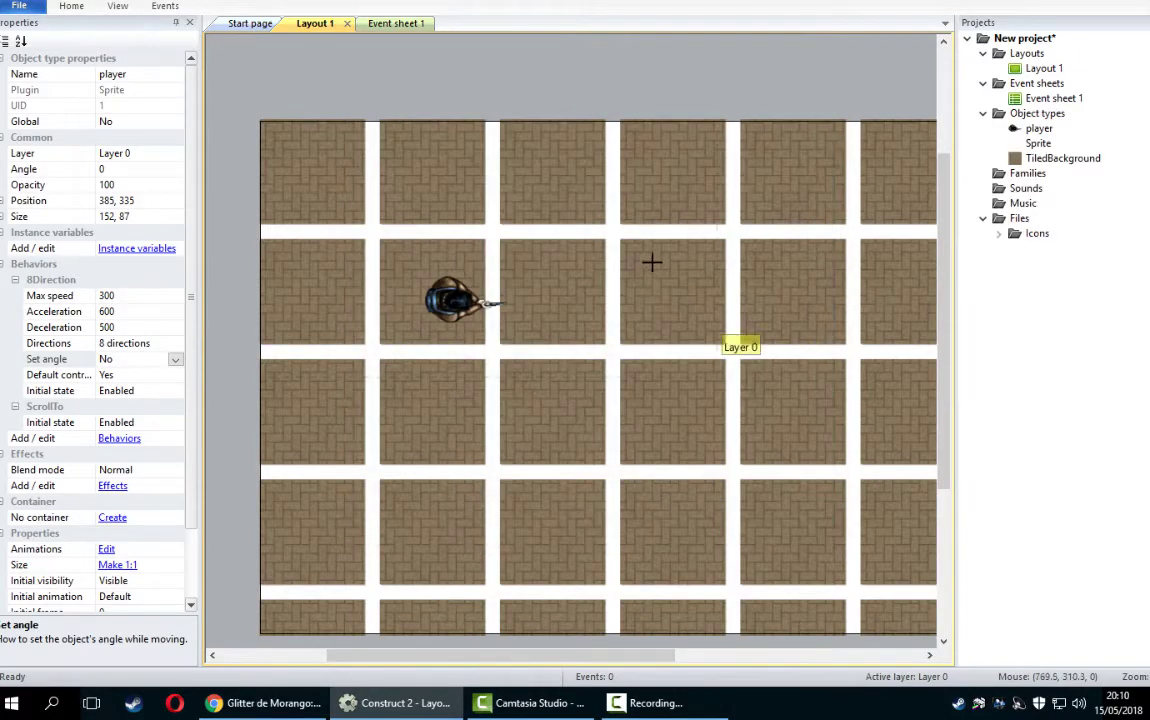
left_click(650, 261)
- Load the zombie sprite sheet into the new sprite's first frame and crop it to the first pose of the upper row
left_click(256, 7)
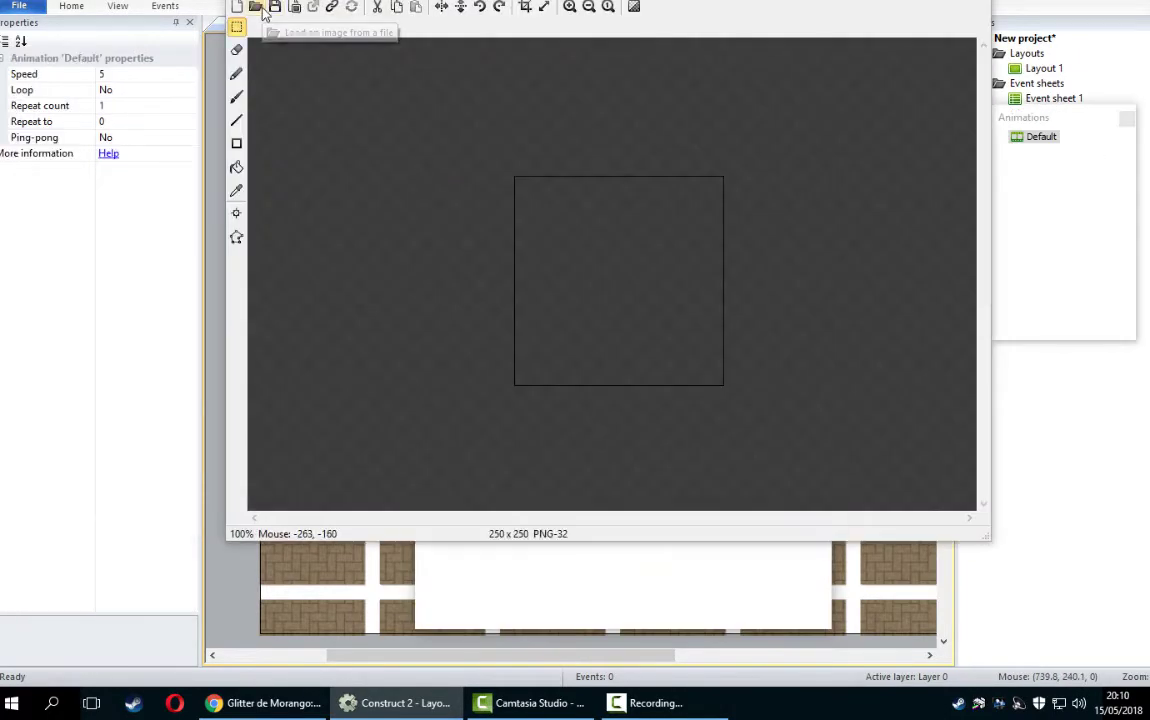
double_click(749, 205)
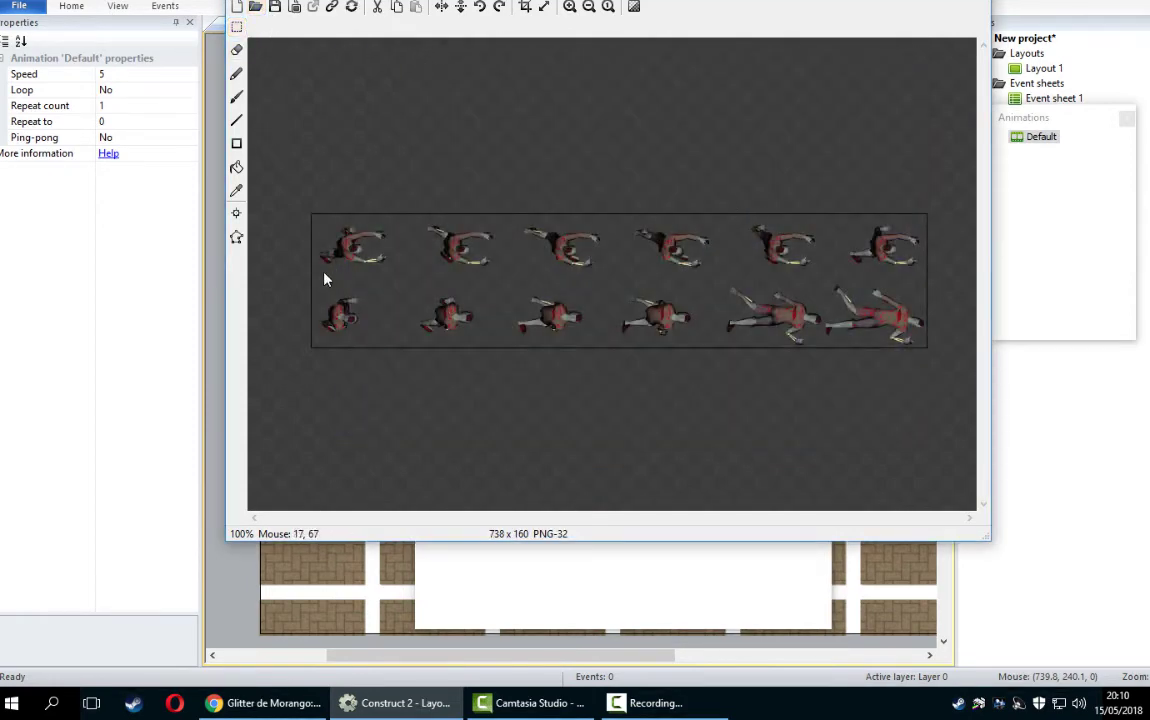
left_click(569, 7)
left_click_drag(569, 514, 480, 515)
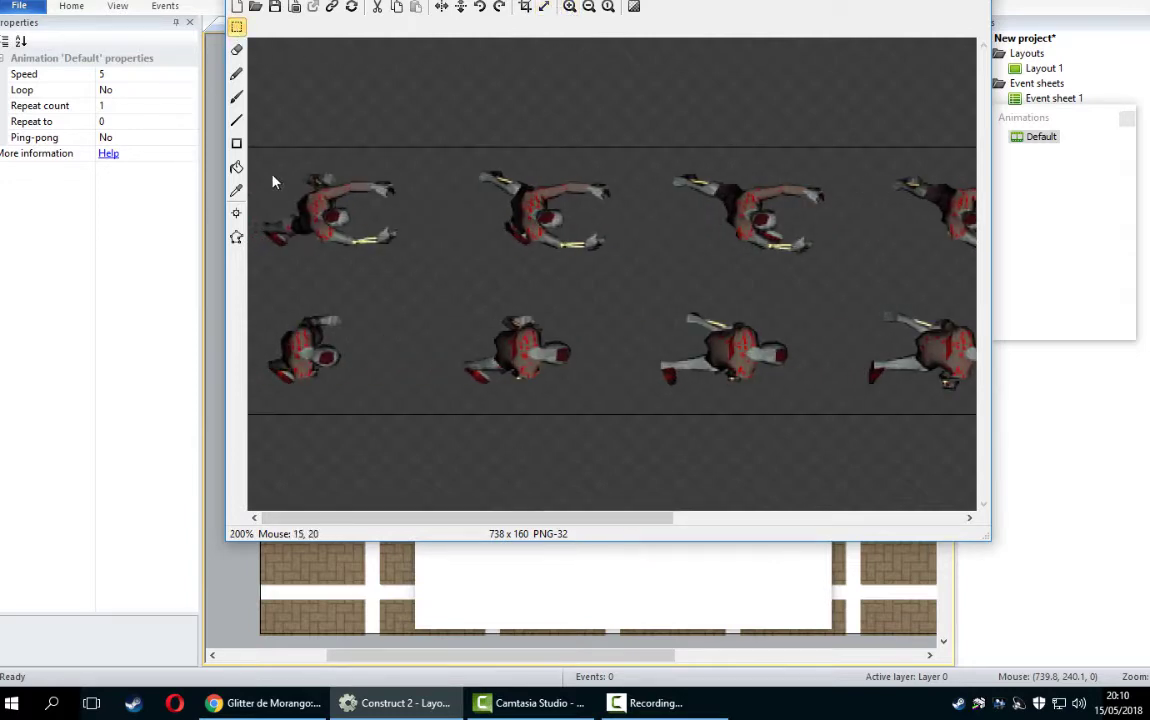
left_click_drag(256, 150, 413, 263)
left_click(524, 7)
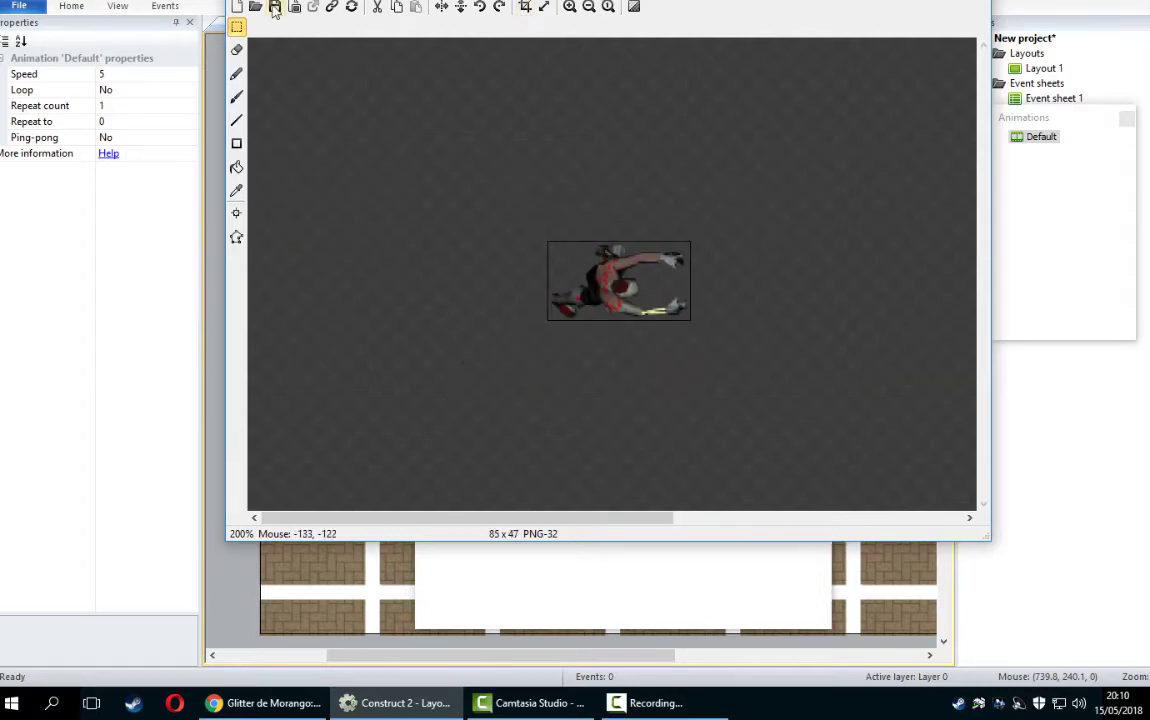
- Add a second animation frame, load the zombie sprite sheet into it and crop it to the second pose of the upper row
right_click(587, 566)
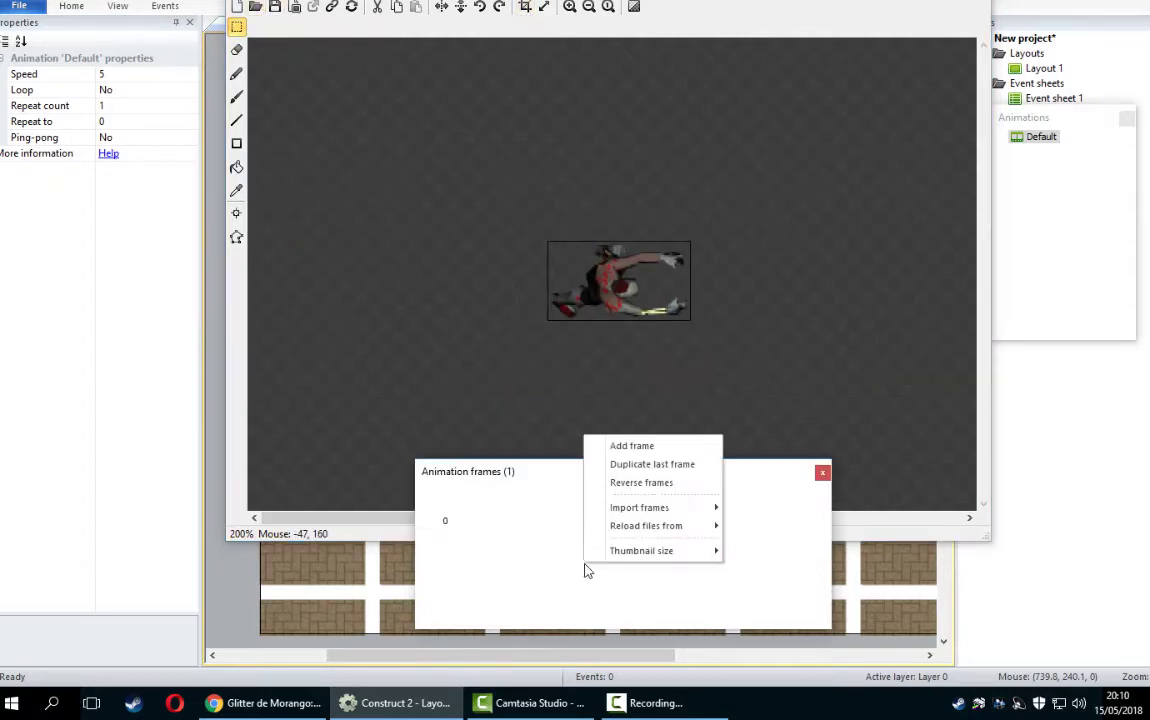
left_click(632, 446)
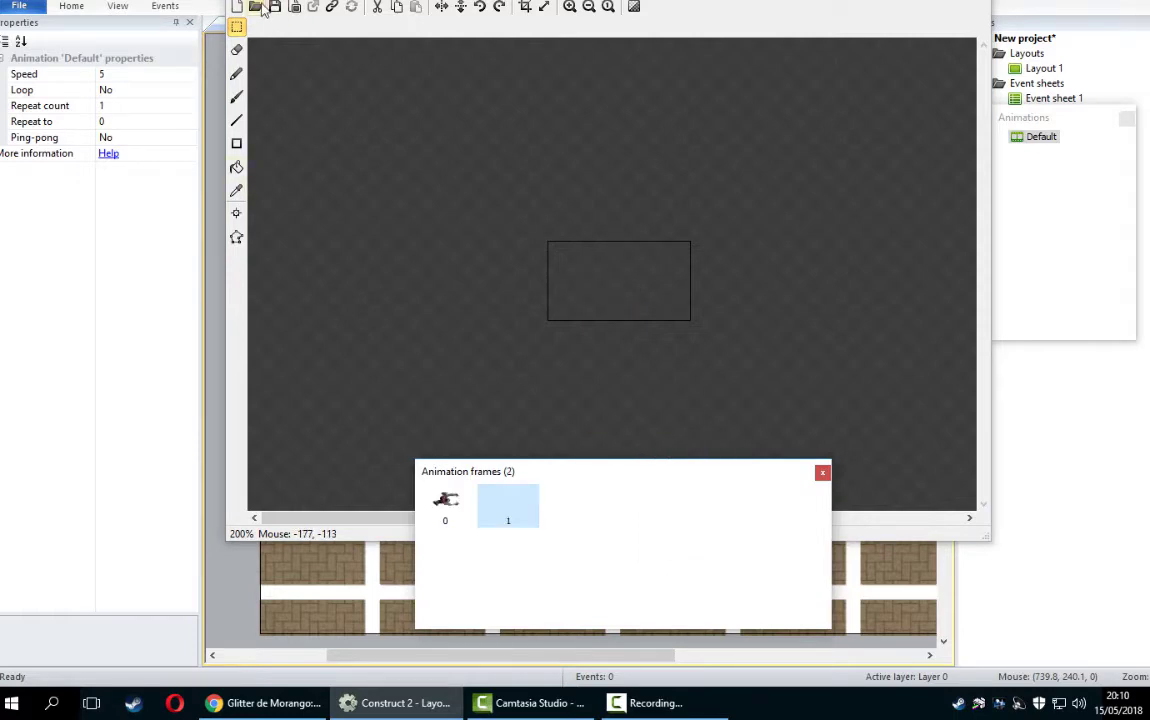
left_click(360, 58)
double_click(765, 210)
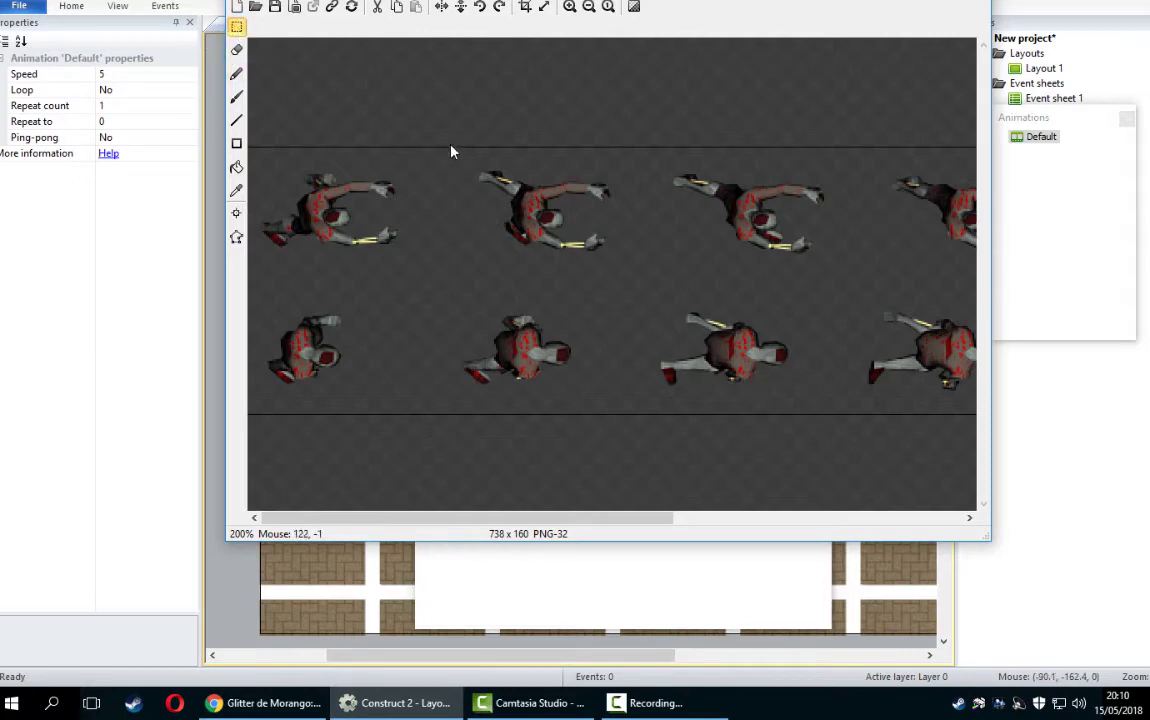
left_click_drag(451, 150, 642, 278)
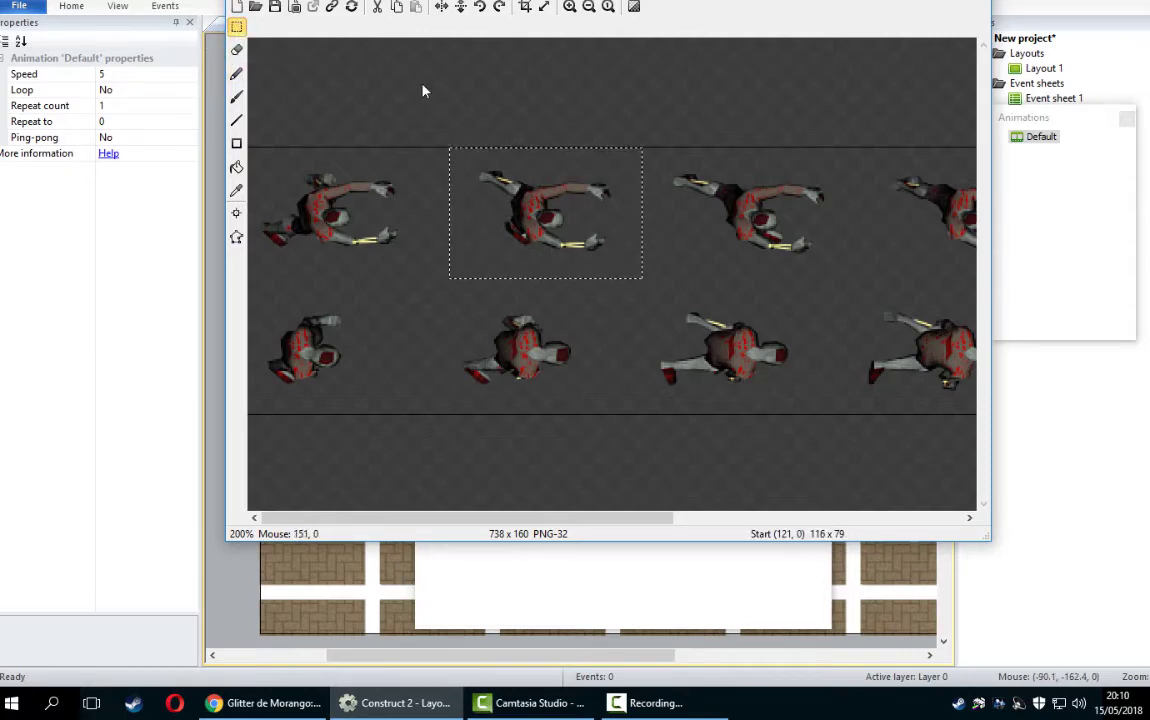
left_click(525, 7)
- Add a third animation frame, load the zombie sprite sheet into it and crop it to the third pose of the upper row
right_click(736, 574)
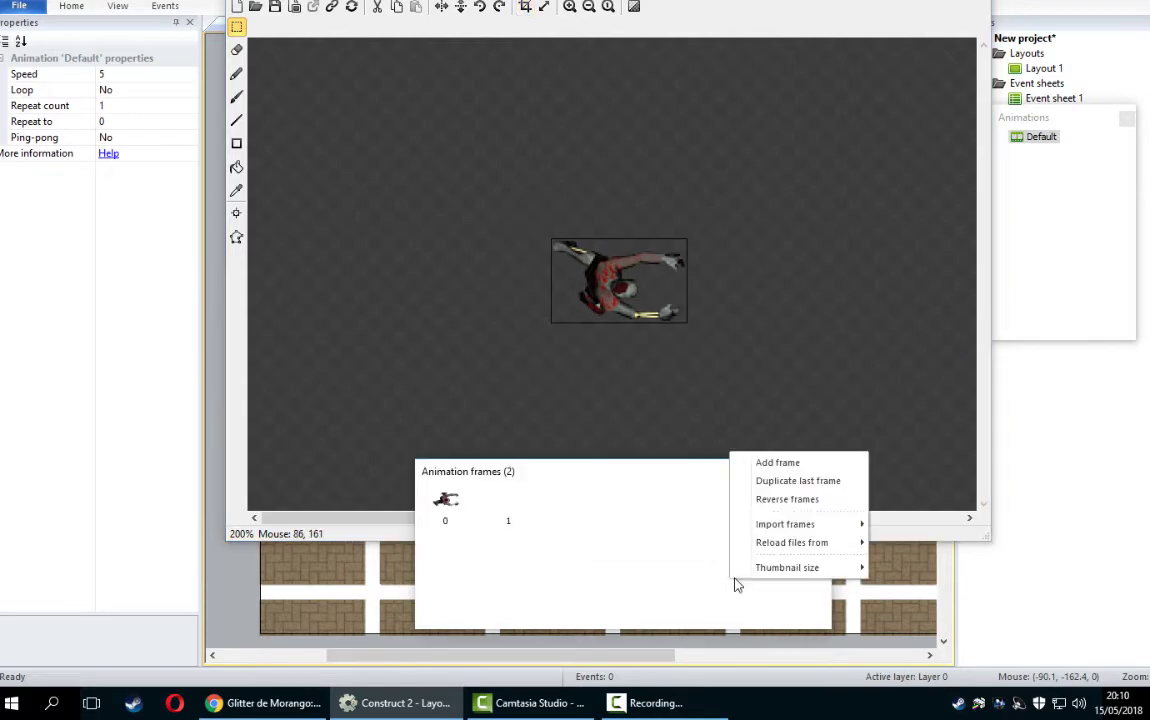
left_click(776, 461)
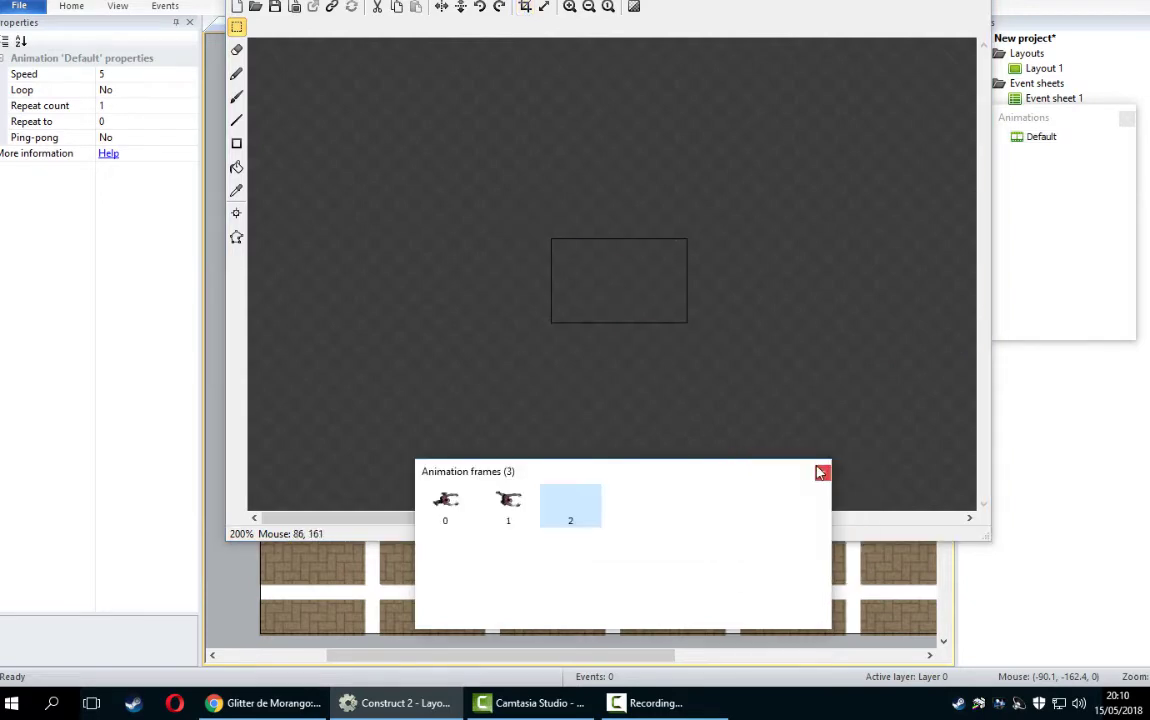
left_click(236, 6)
double_click(727, 217)
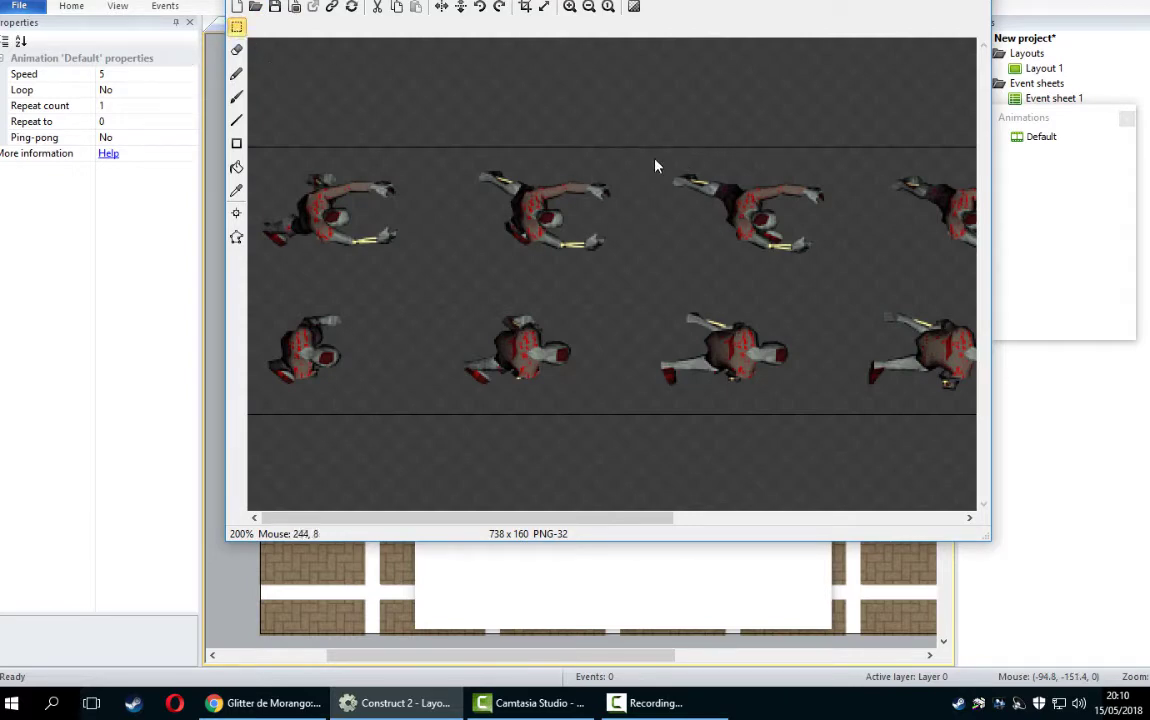
left_click_drag(651, 148, 852, 275)
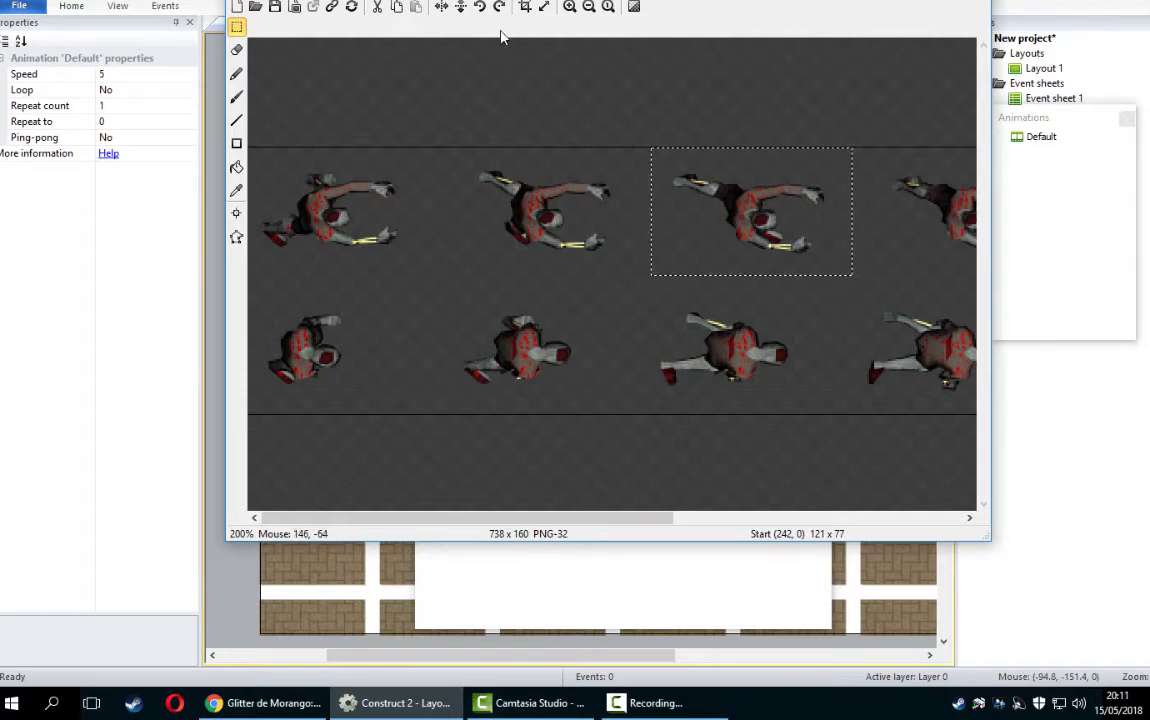
left_click(524, 7)
- Set the origin point of animation frame 1 to X 0, Y 0
left_click(510, 503)
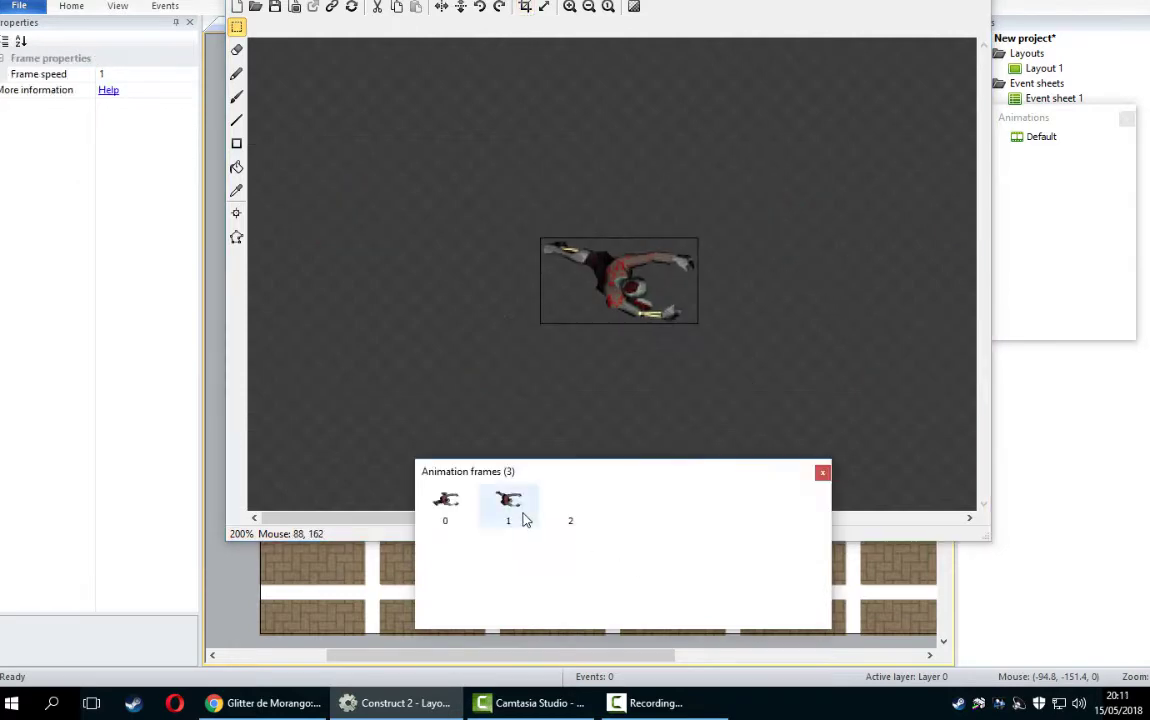
left_click(236, 213)
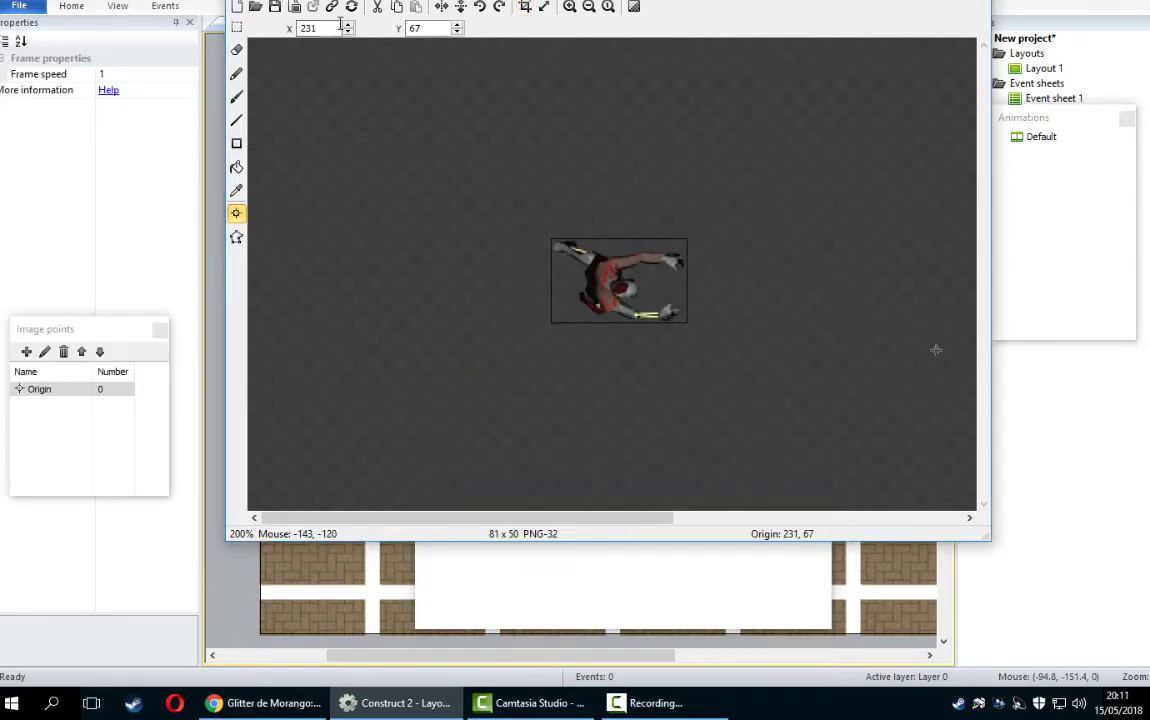
double_click(308, 28)
type("0")
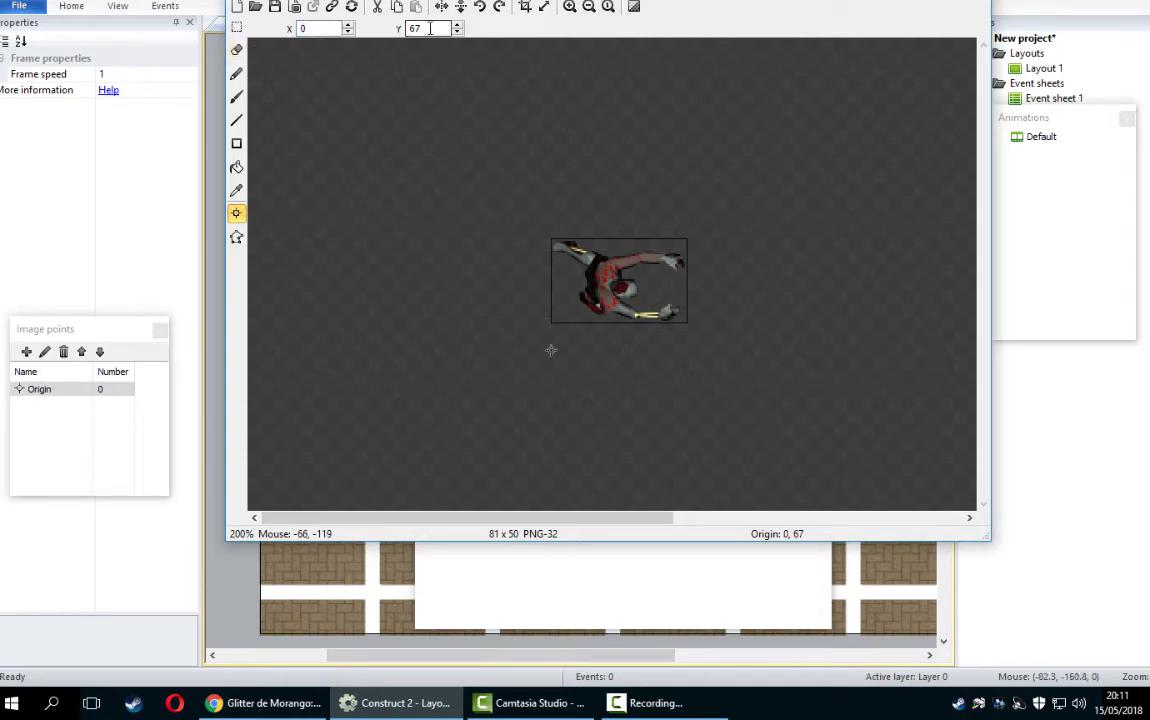
double_click(430, 28)
type("0")
- Rename the Default animation to andando
right_click(1047, 149)
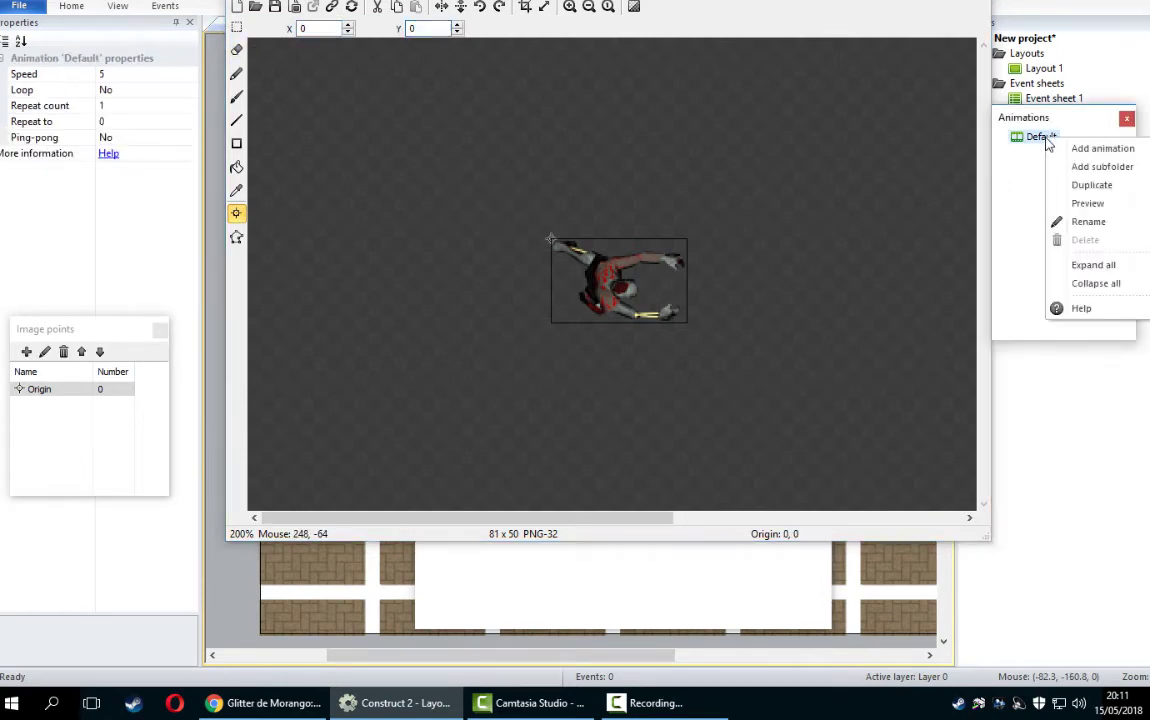
left_click(1102, 224)
type("andando")
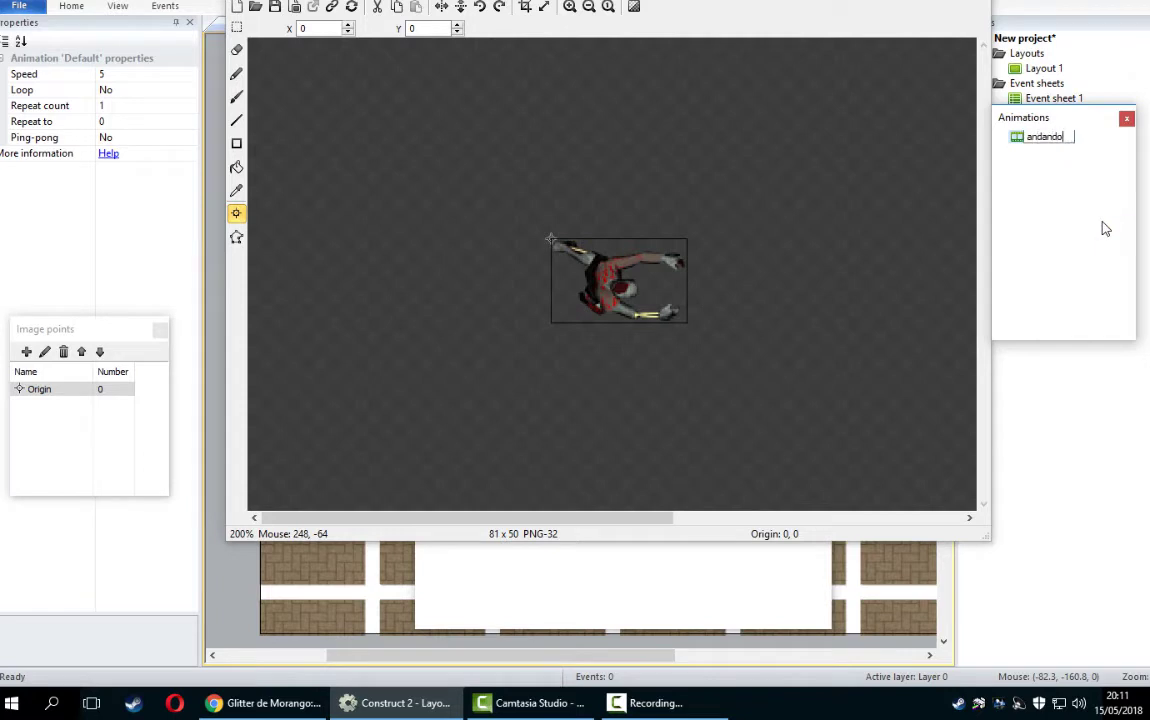
key("Return")
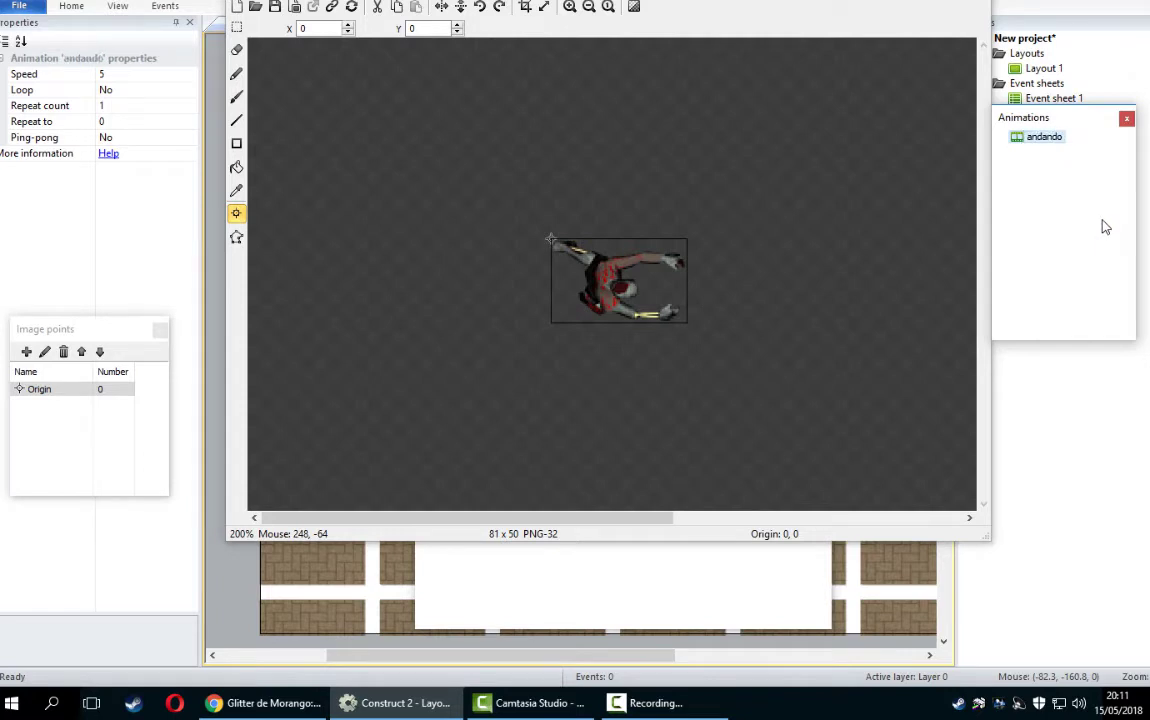
- Set the andando animation's Loop option to Yes, preview the animation and close the preview
left_click(172, 90)
left_click(190, 90)
left_click(182, 109)
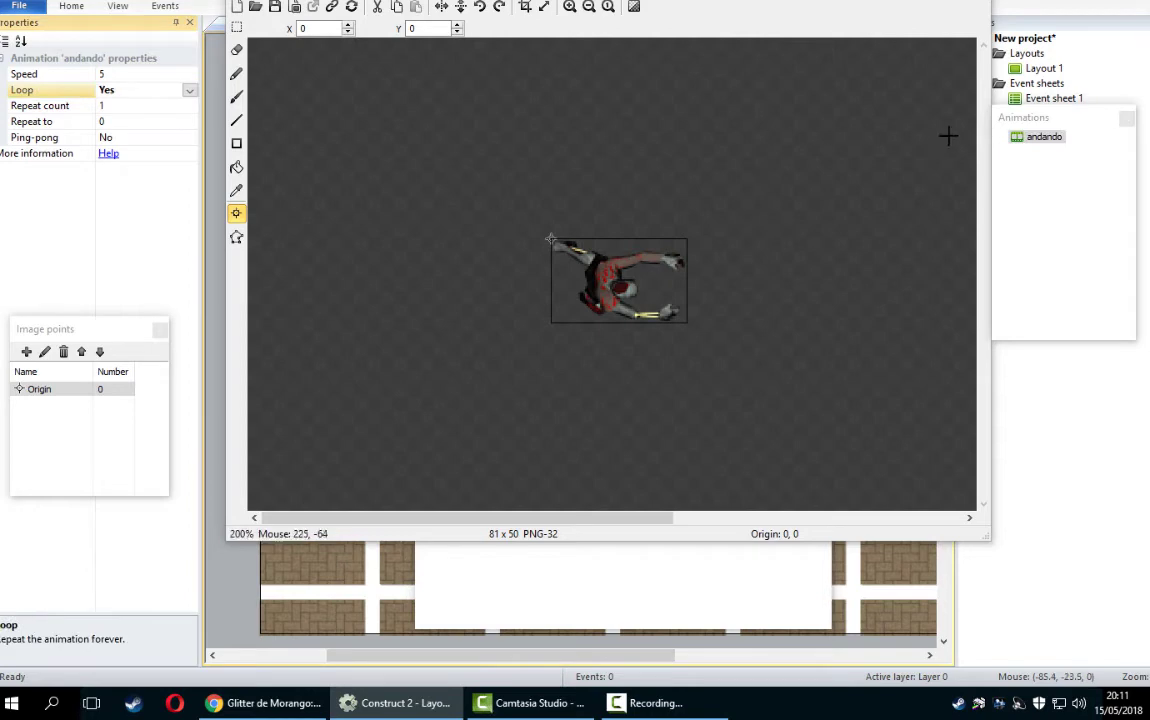
right_click(1040, 136)
left_click(1067, 206)
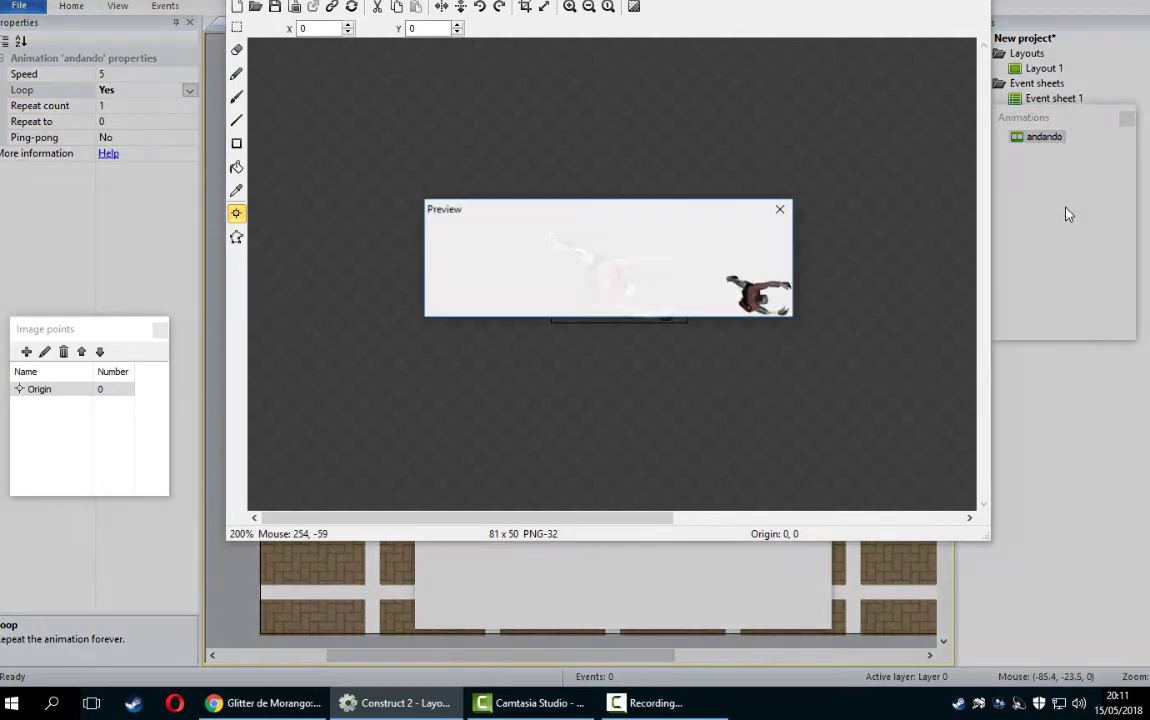
left_click(781, 210)
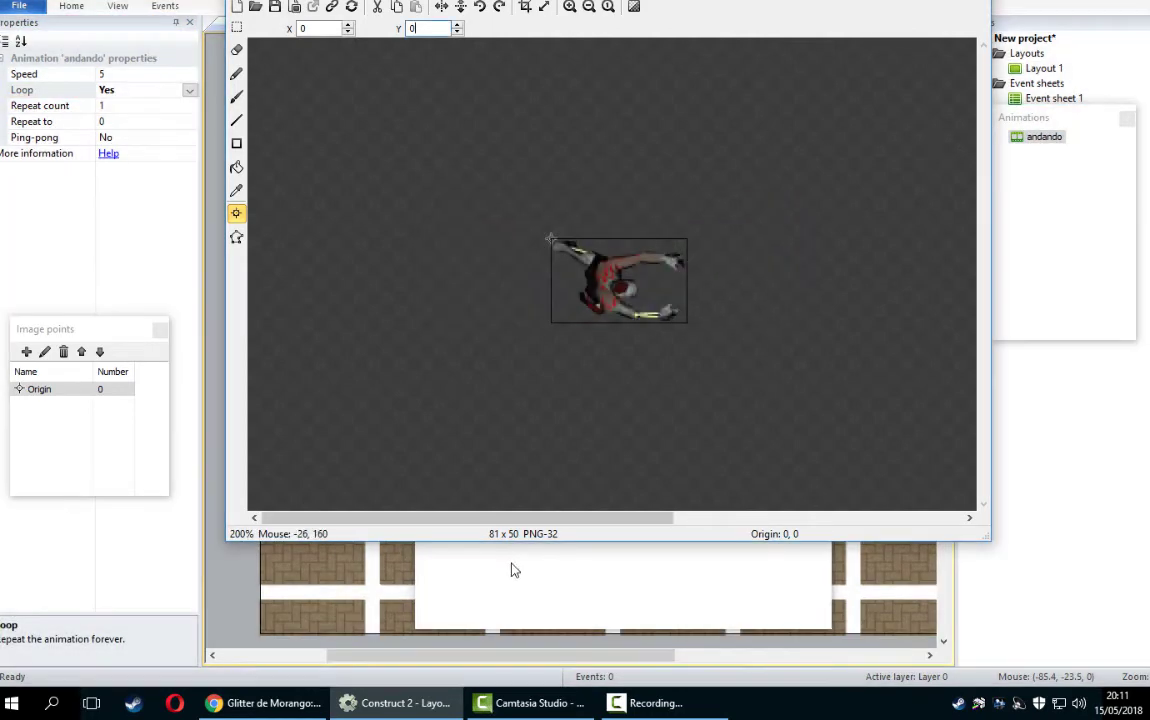
- Apply the 0, 0 origin to the whole animation and check the frames' alignment in the animation preview
right_click(75, 388)
left_click(180, 462)
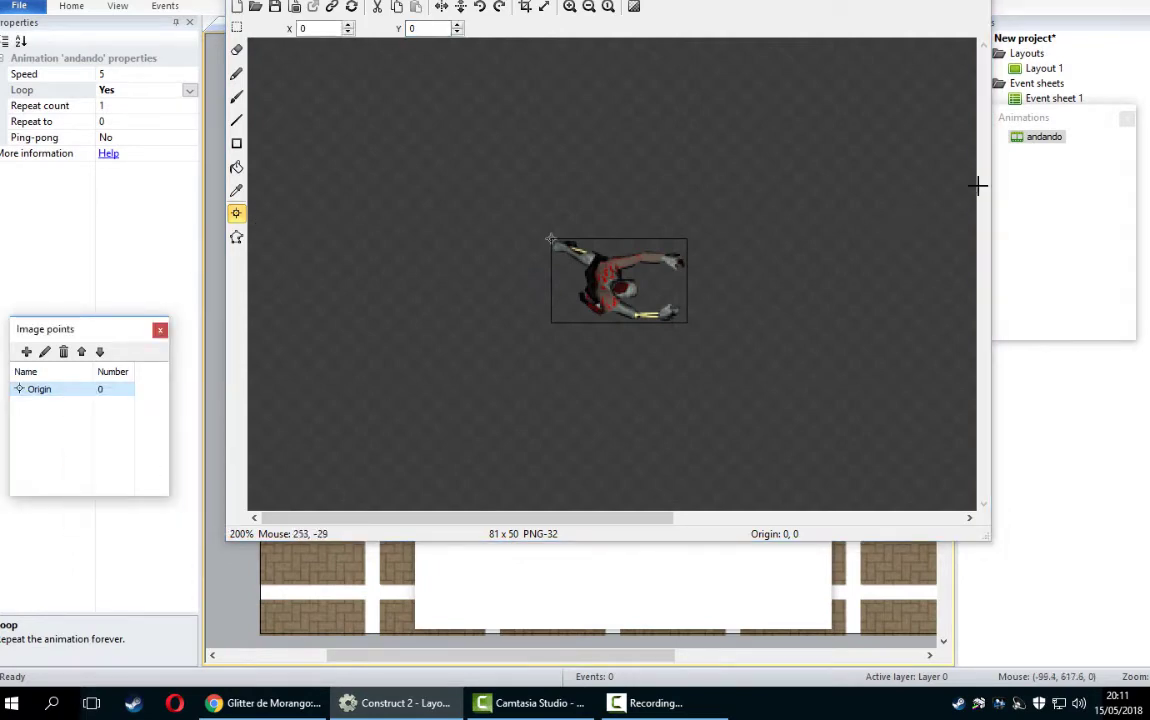
right_click(1034, 139)
left_click(1062, 208)
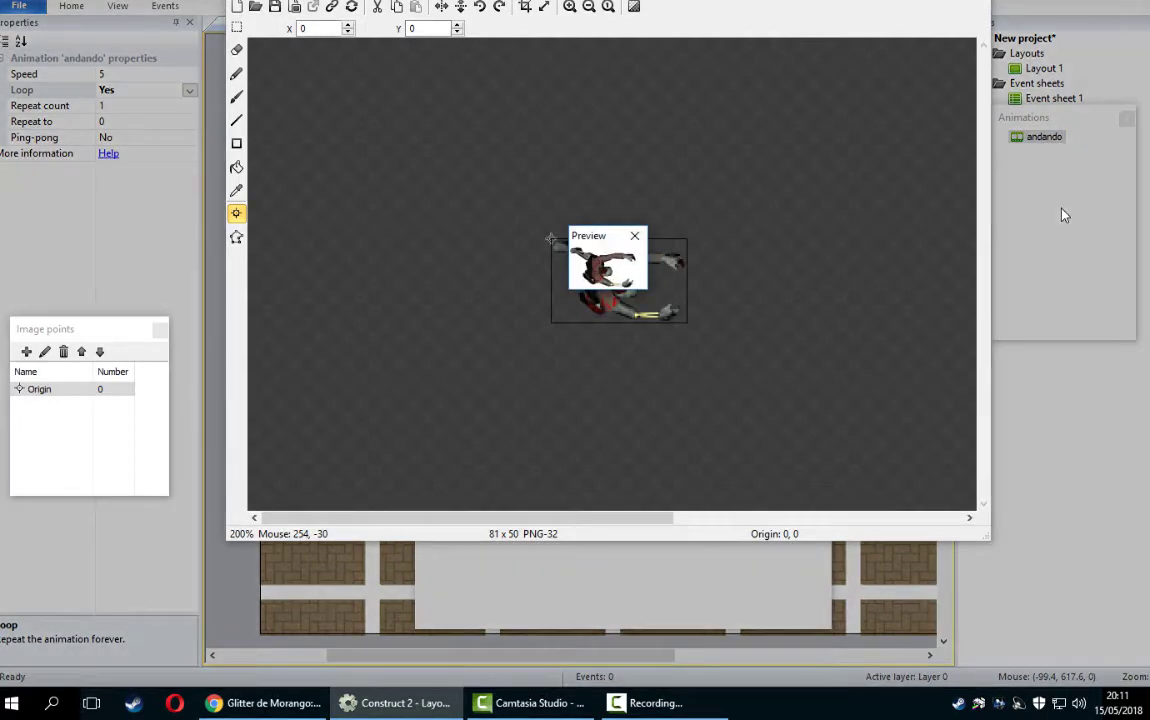
left_click(634, 235)
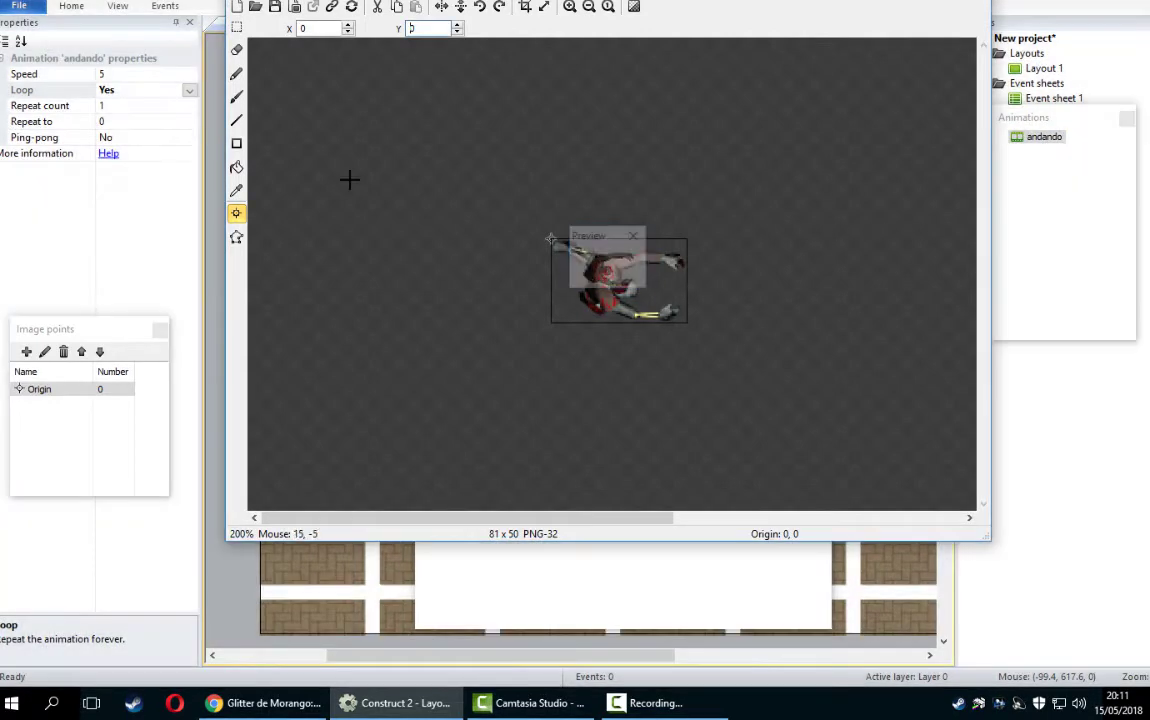
- Set the andando animation's Loop option to No and its speed to 3, and leave the image editor
left_click(188, 90)
left_click(150, 118)
left_click(146, 81)
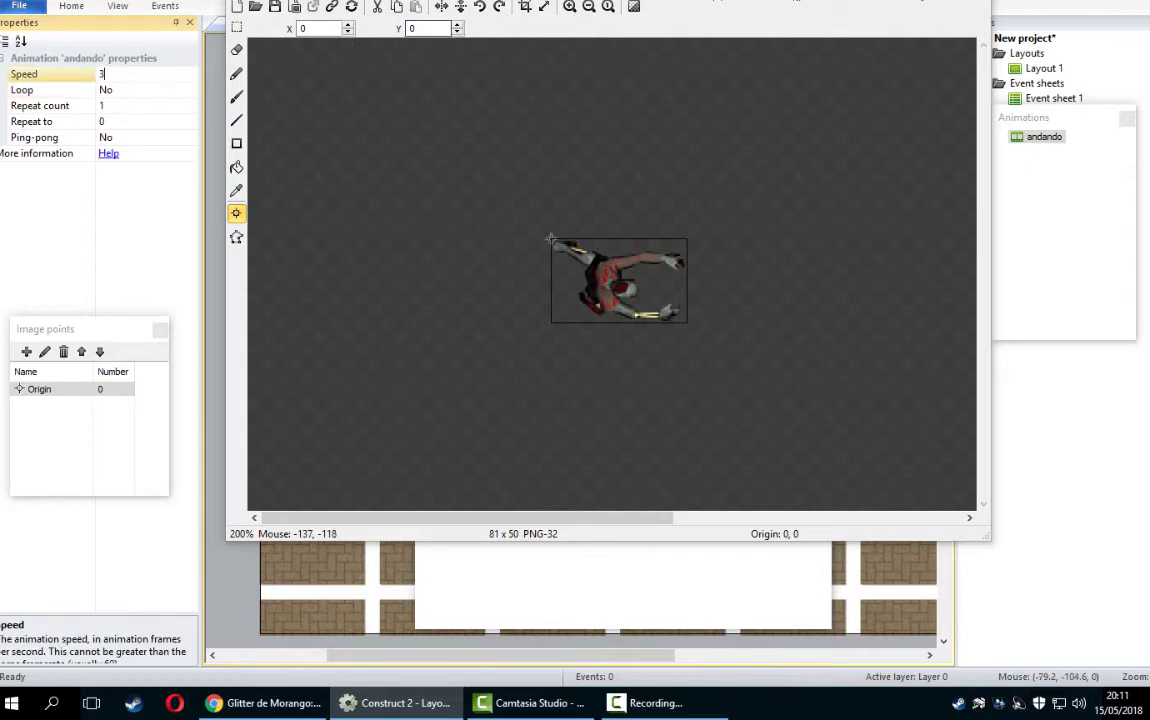
key("Escape")
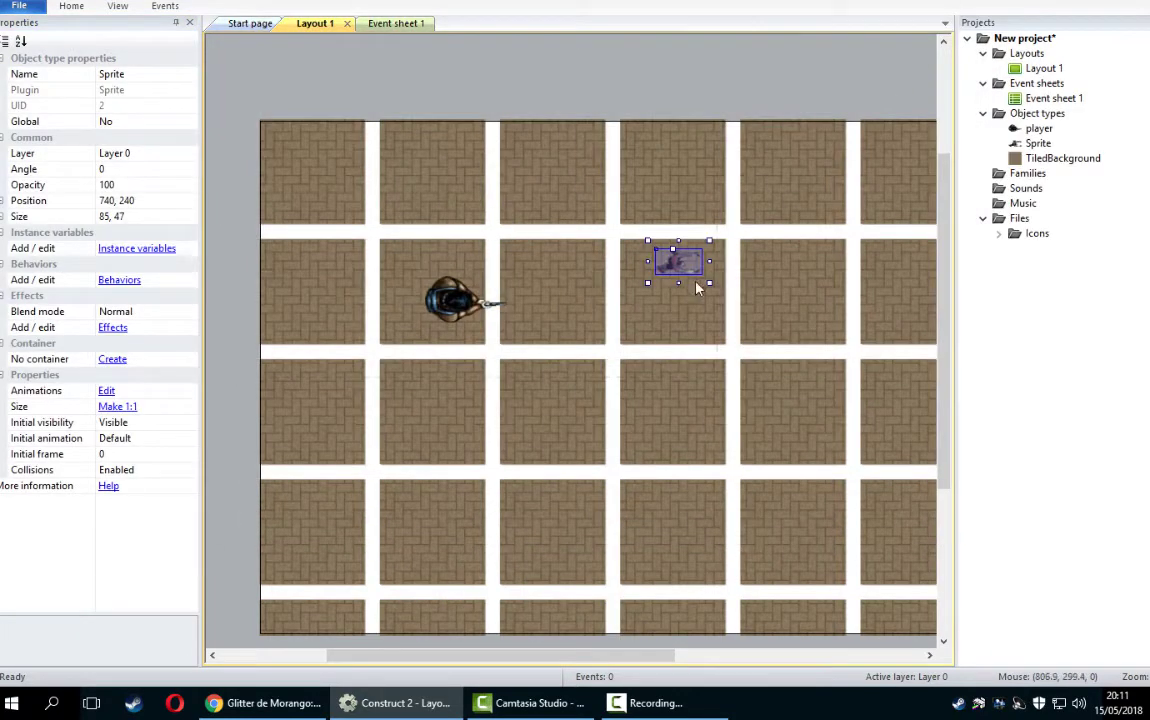
- Enlarge the zombie sprite to about 149 × 89, turned about 178° to face the player, at about 1157, 315
left_click_drag(708, 286, 744, 304)
left_click_drag(672, 247, 843, 280)
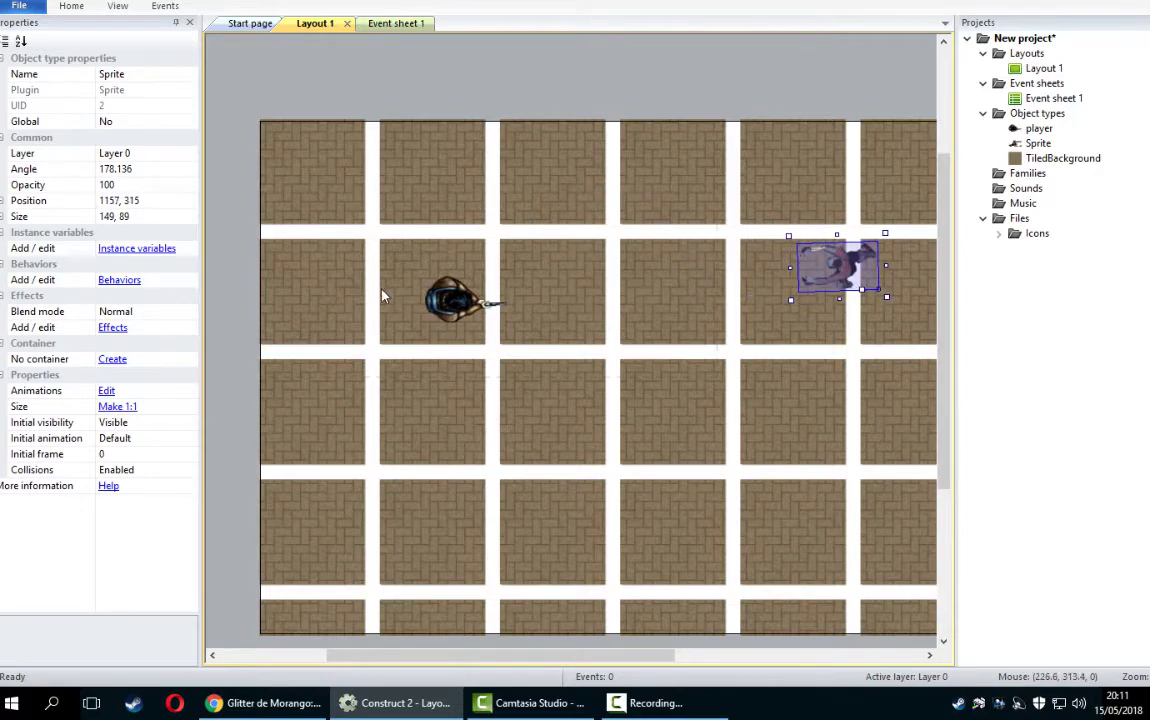
- Add the Pathfinding behavior to the zombie sprite
left_click(119, 280)
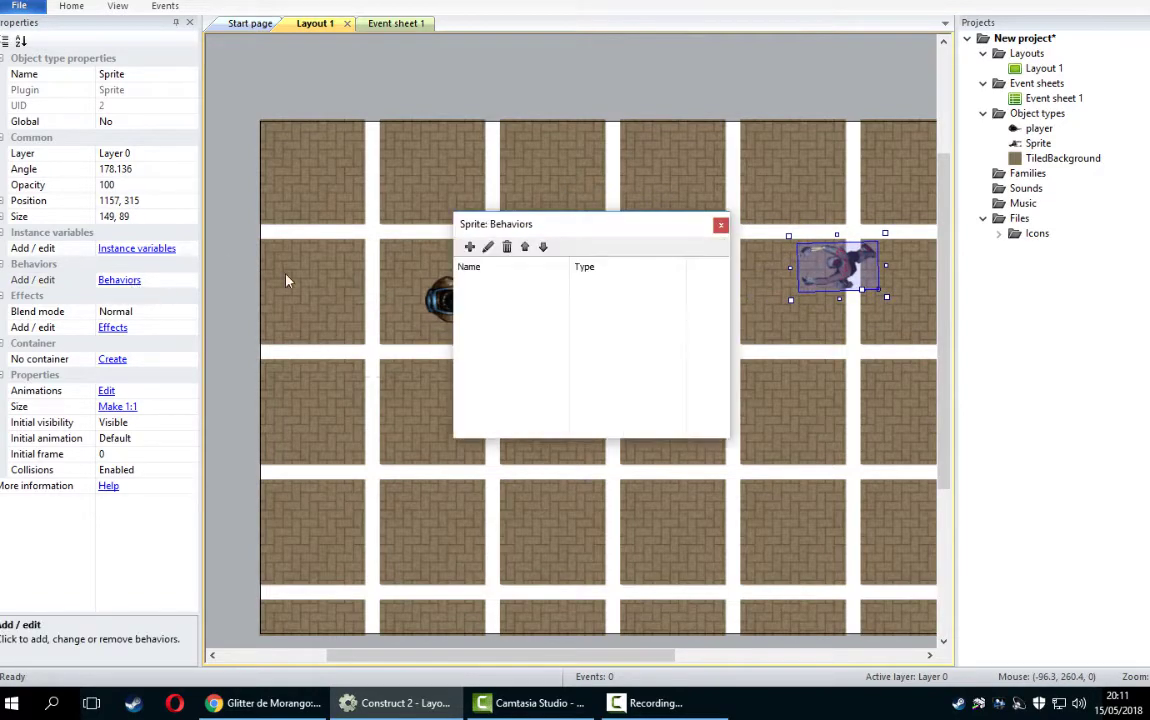
left_click(426, 244)
scroll(775, 280, "down", 10)
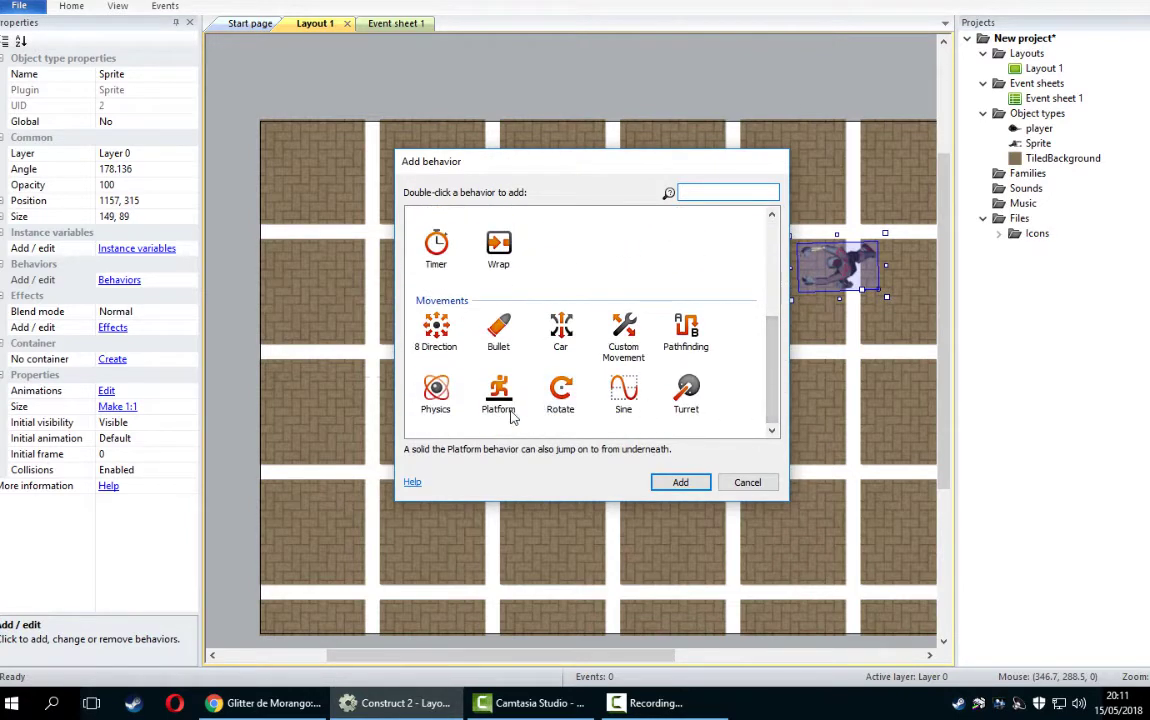
double_click(685, 327)
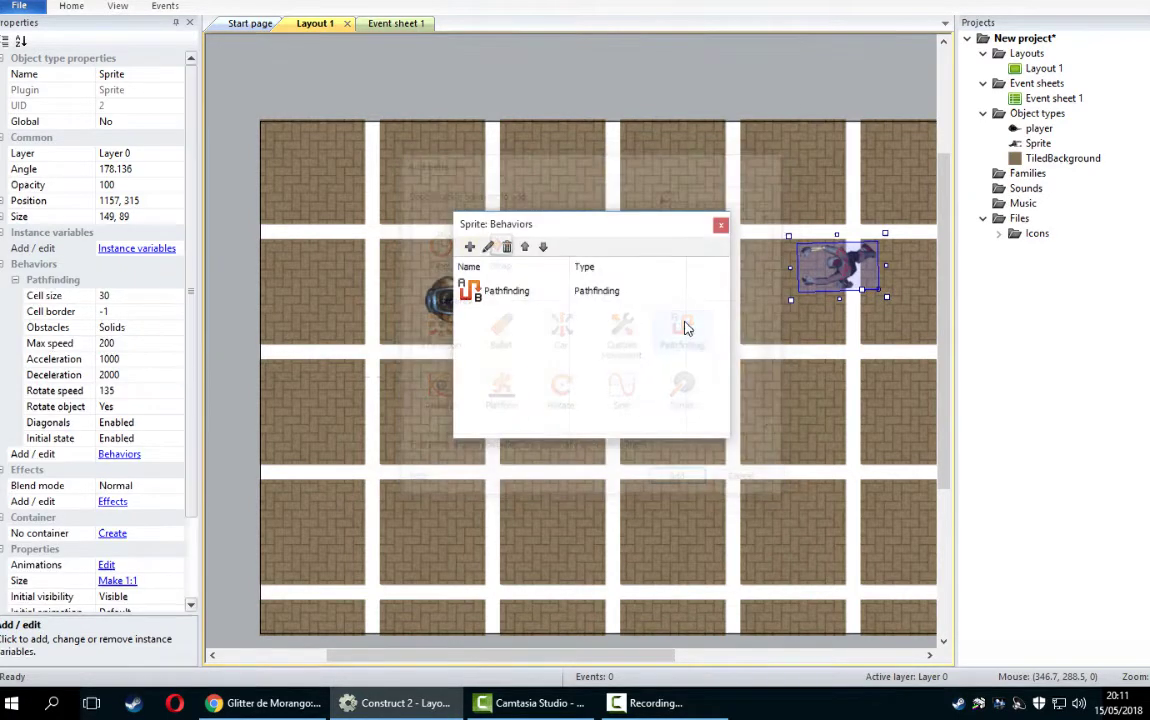
left_click(721, 226)
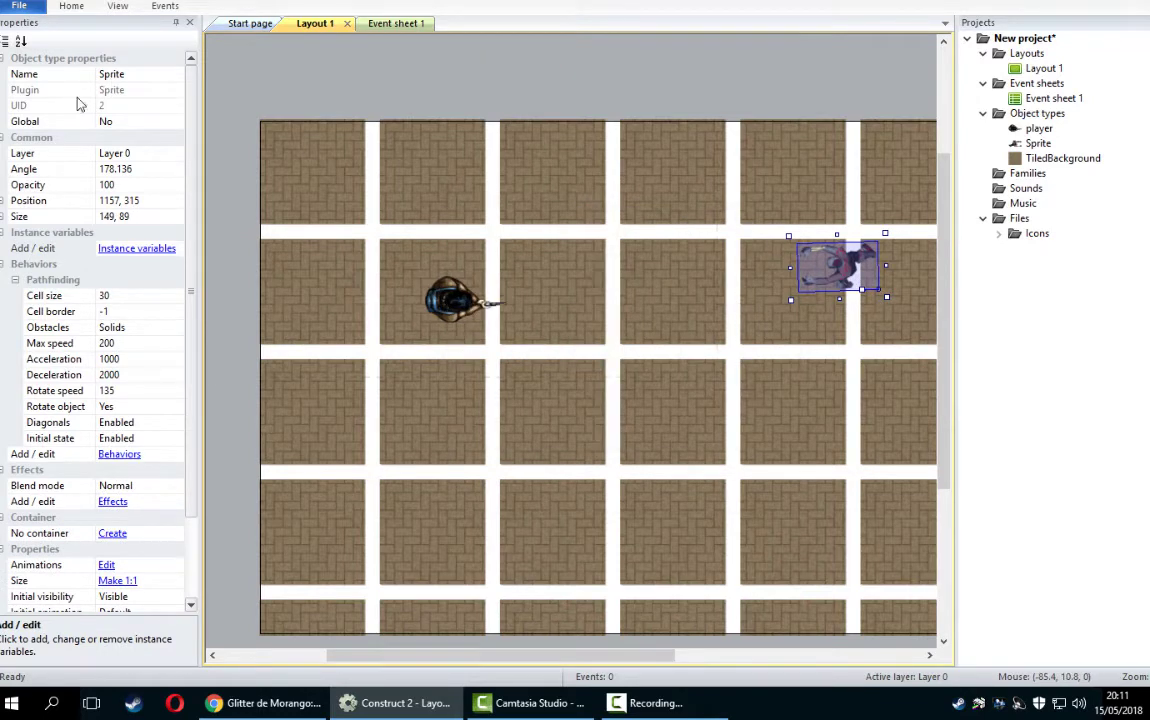
- Rename the zombie sprite object to zumbi and deselect it
left_click(113, 77)
type("zumbi")
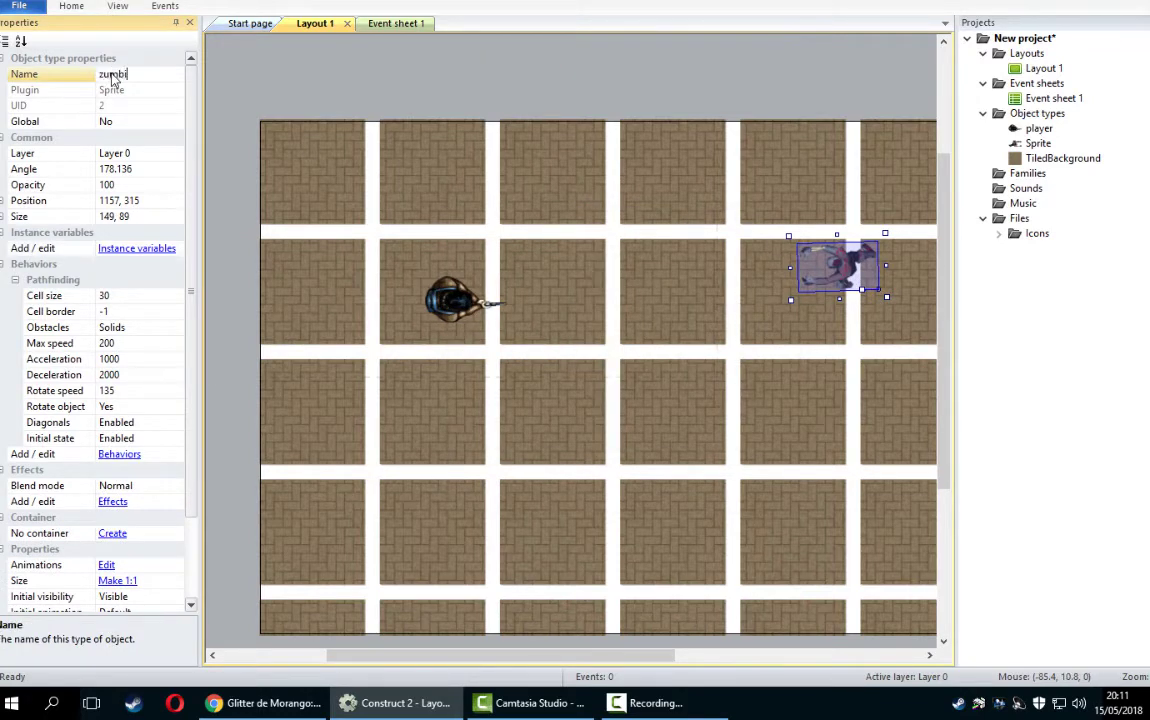
key("Return")
left_click(299, 69)
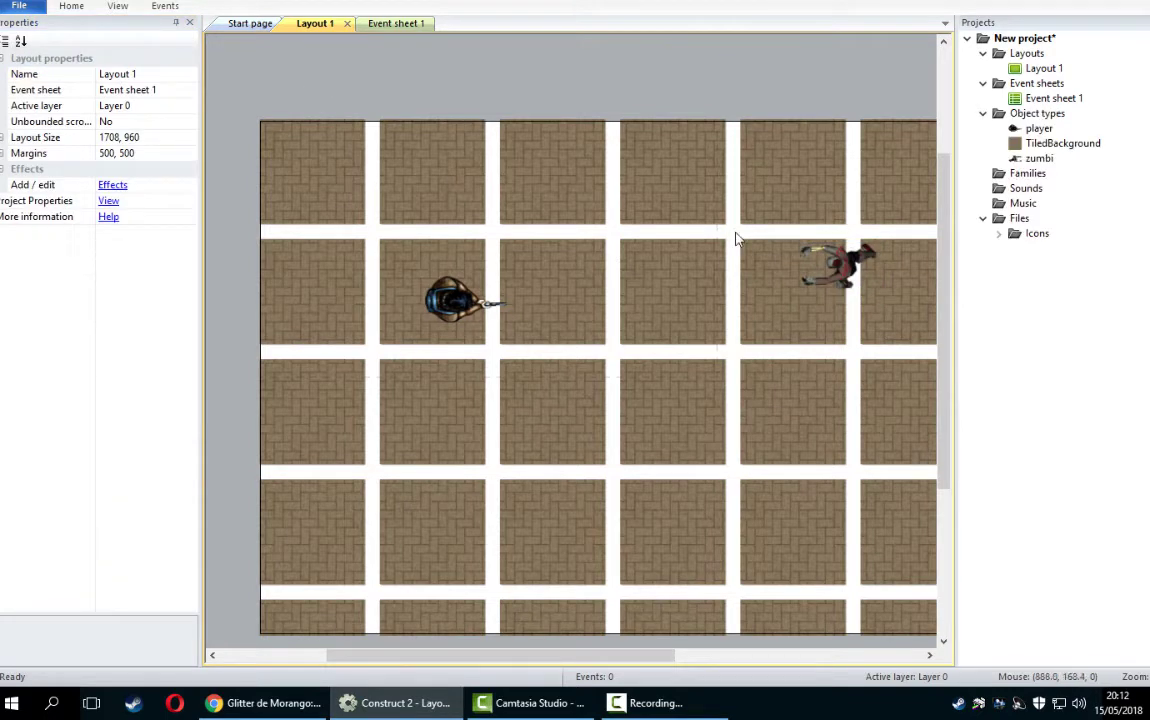
- Set the zumbi sprite's Pathfinding cell border to 5, max speed to 100 and rotate speed to 40
left_click(835, 275)
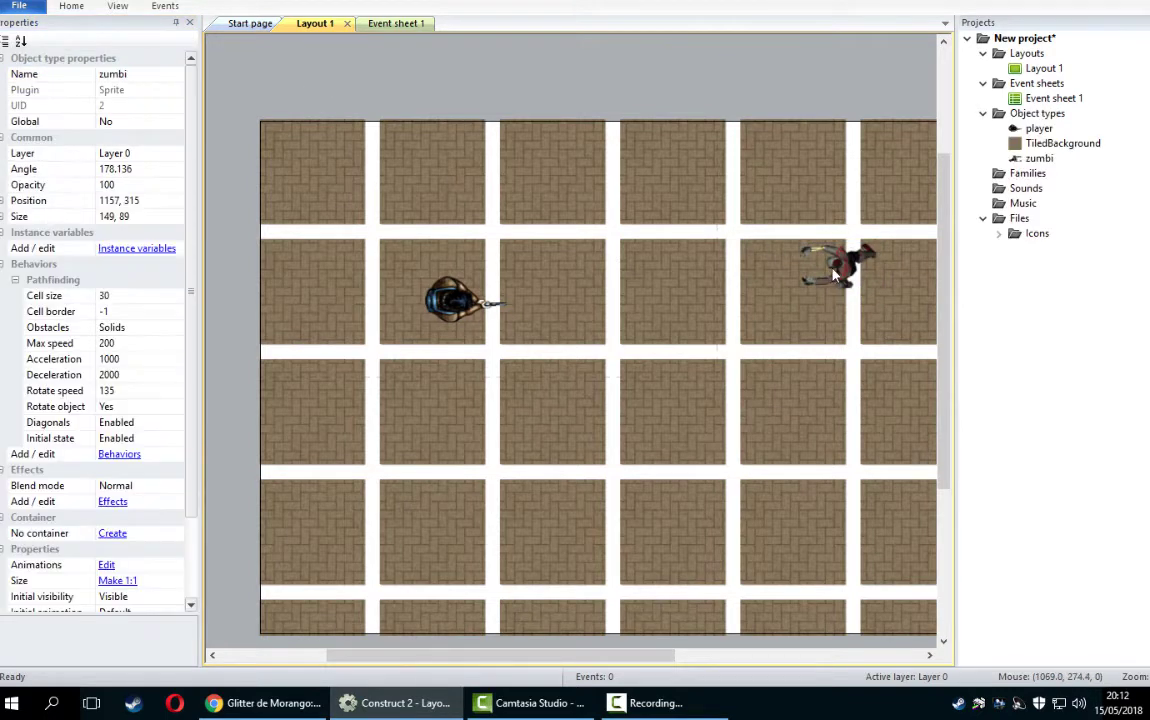
left_click(112, 313)
type("5")
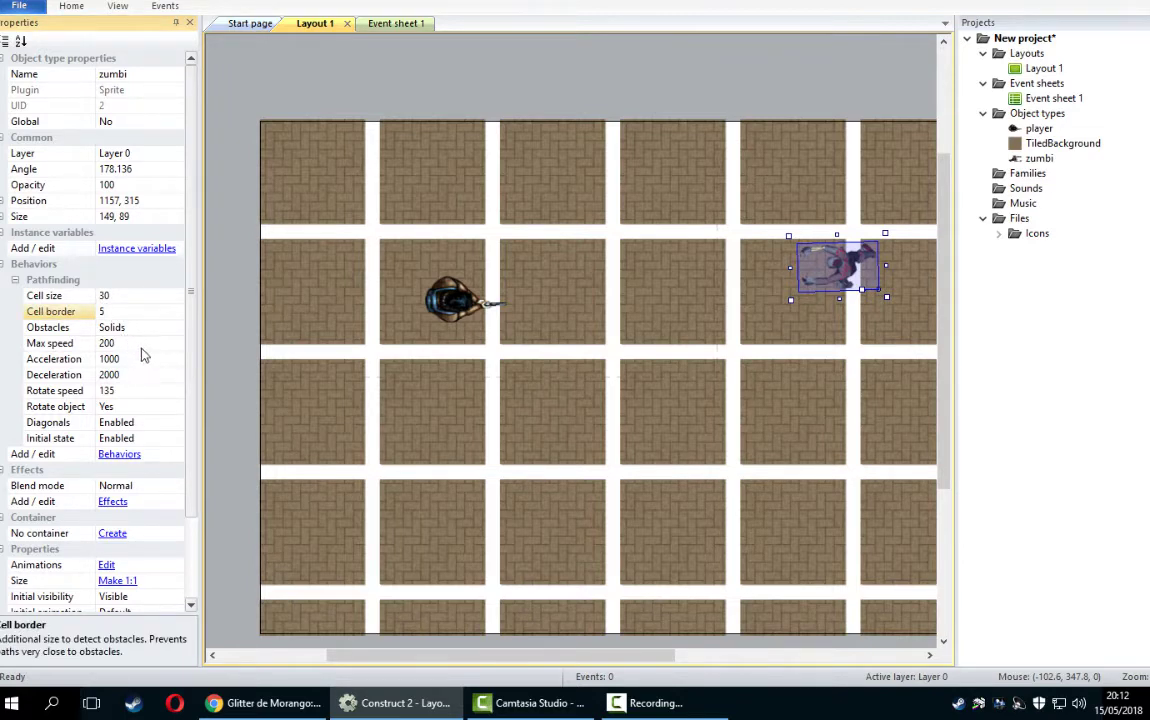
left_click(145, 350)
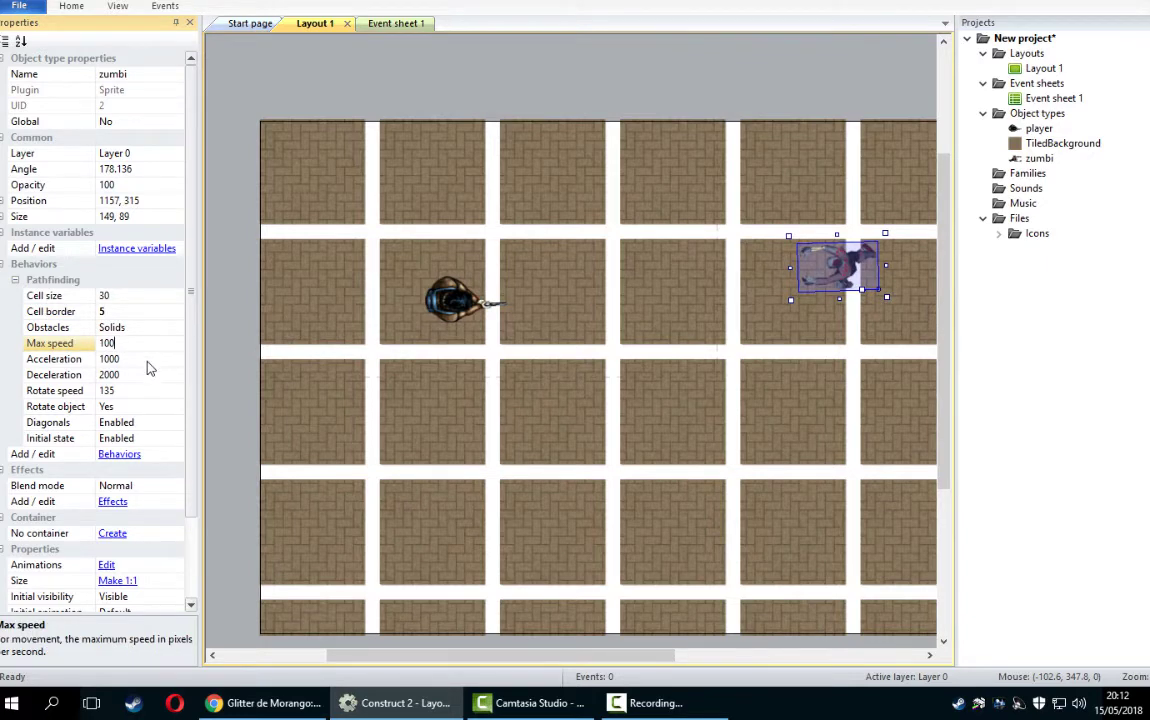
left_click(151, 362)
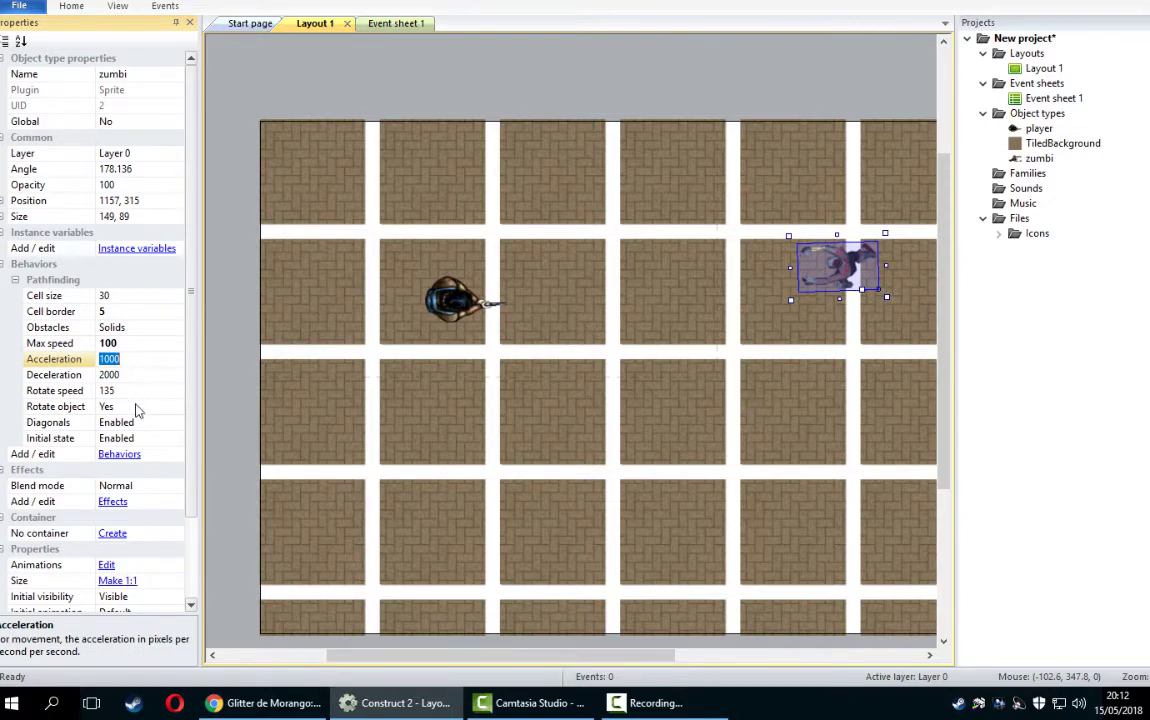
left_click(140, 392)
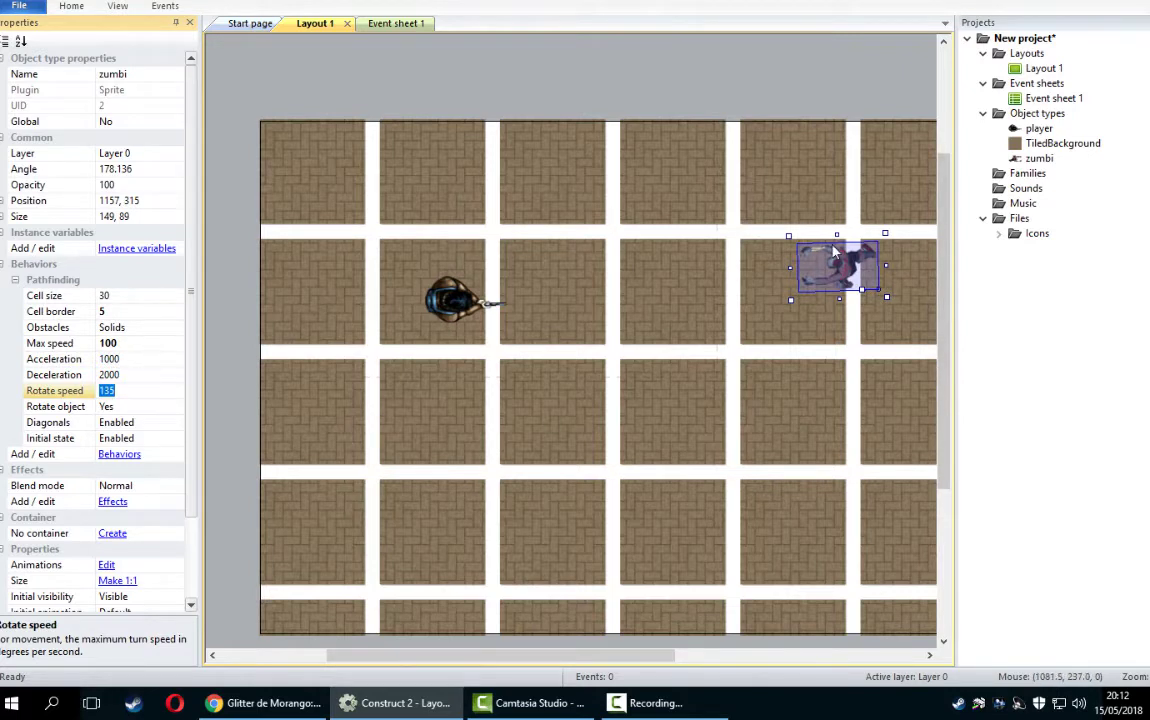
type("40")
left_click(240, 396)
- Insert a Mouse object into the project
right_click(413, 74)
left_click(458, 89)
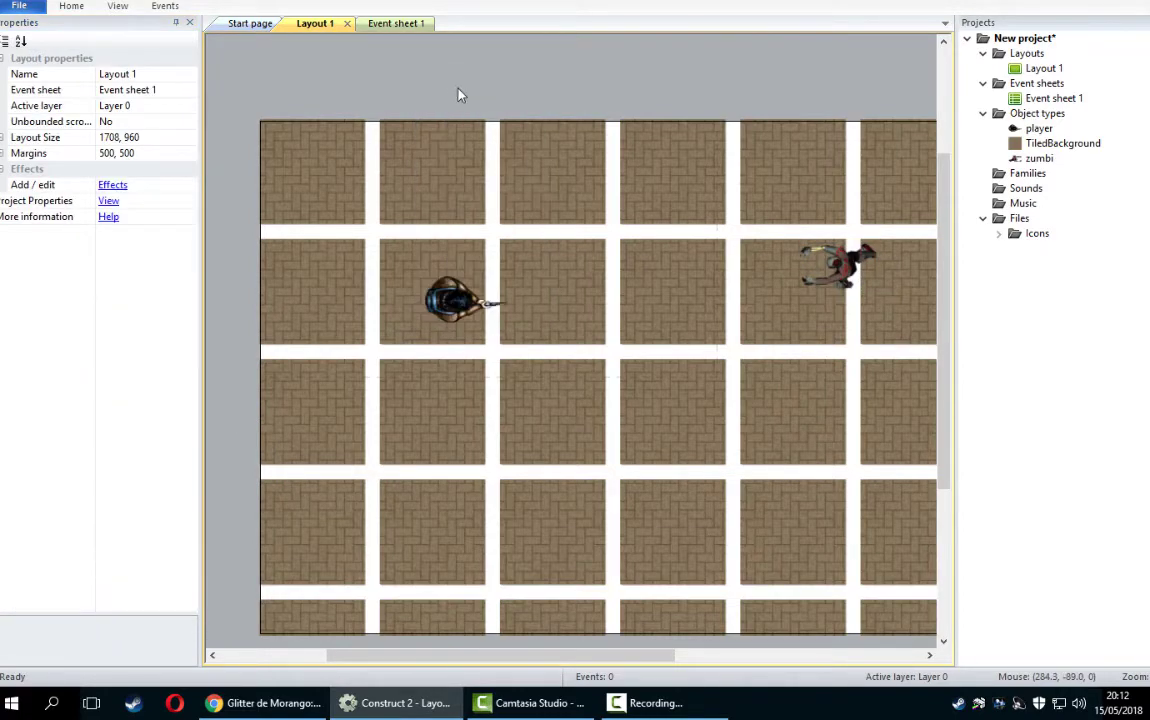
left_click_drag(816, 215, 826, 318)
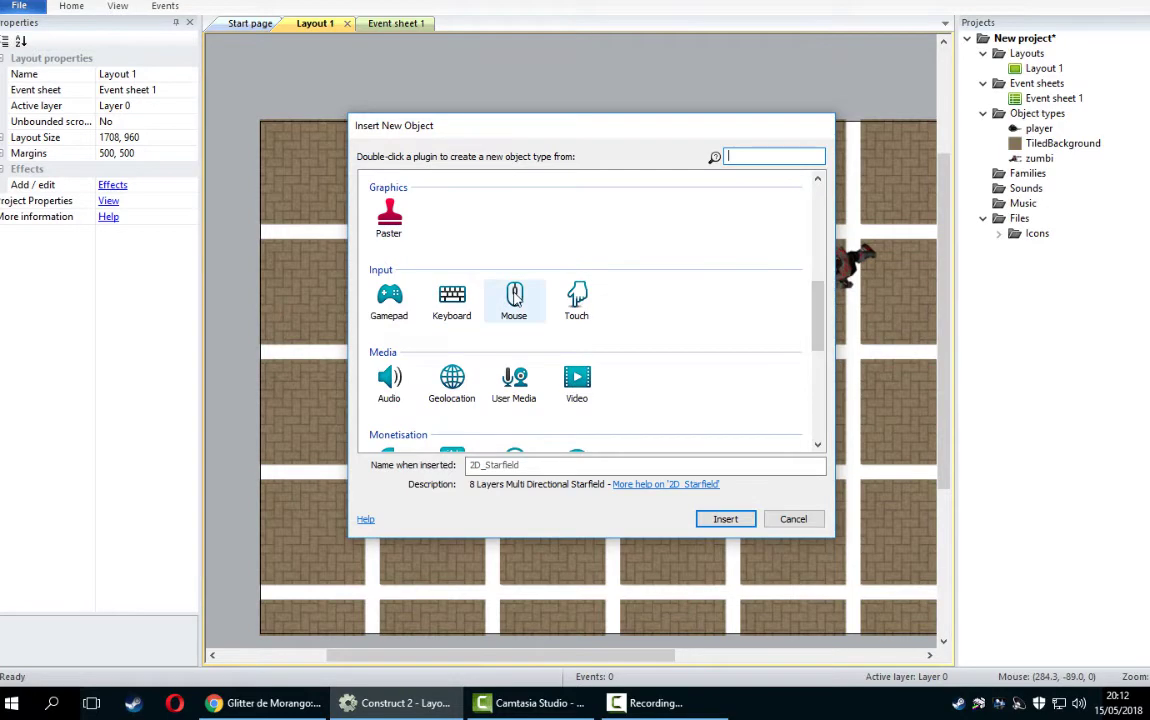
double_click(514, 297)
left_click(338, 75)
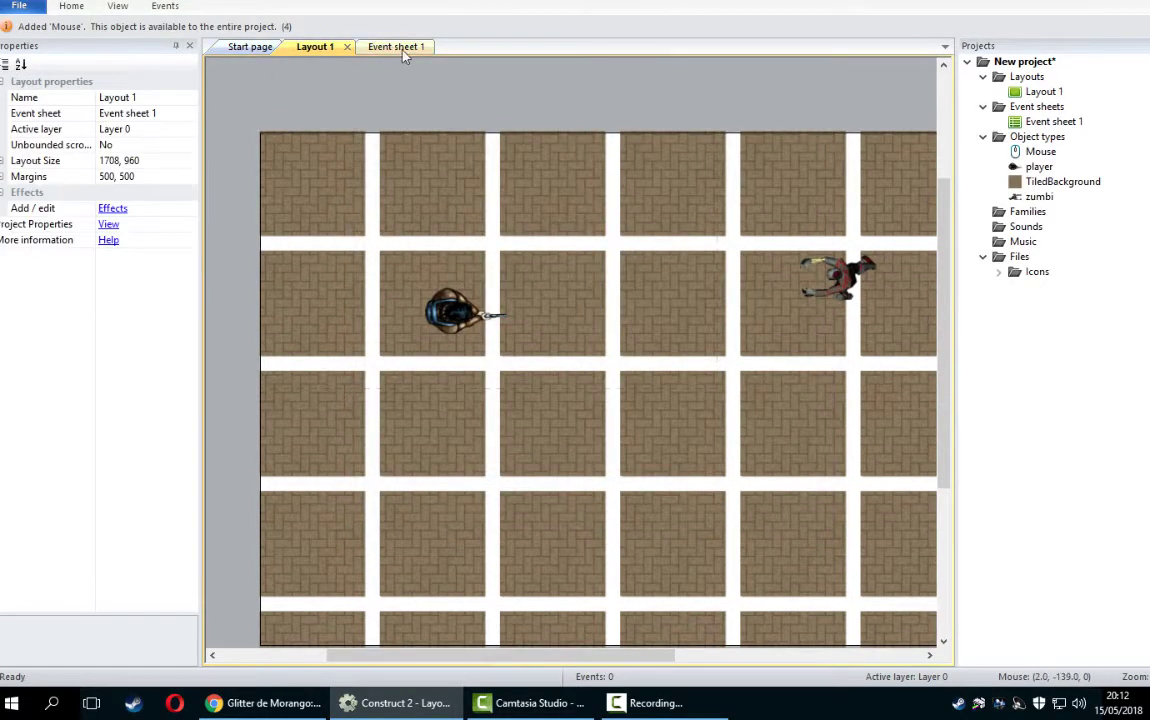
left_click(400, 48)
left_click(315, 47)
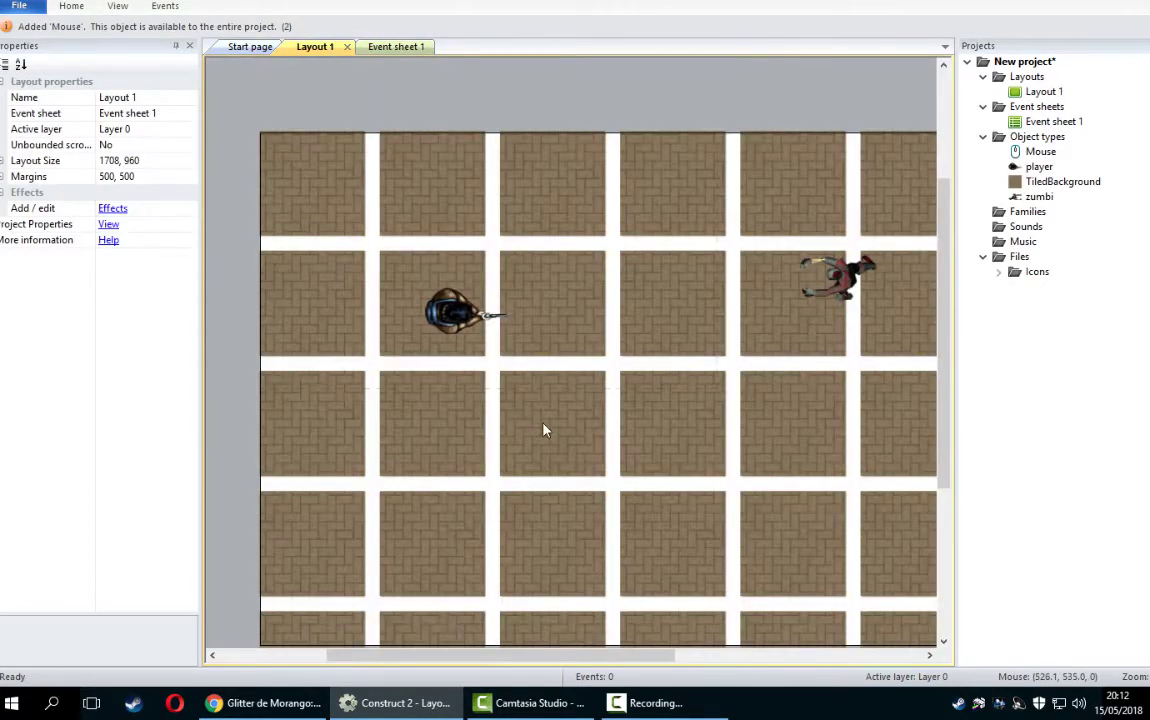
left_click(471, 320)
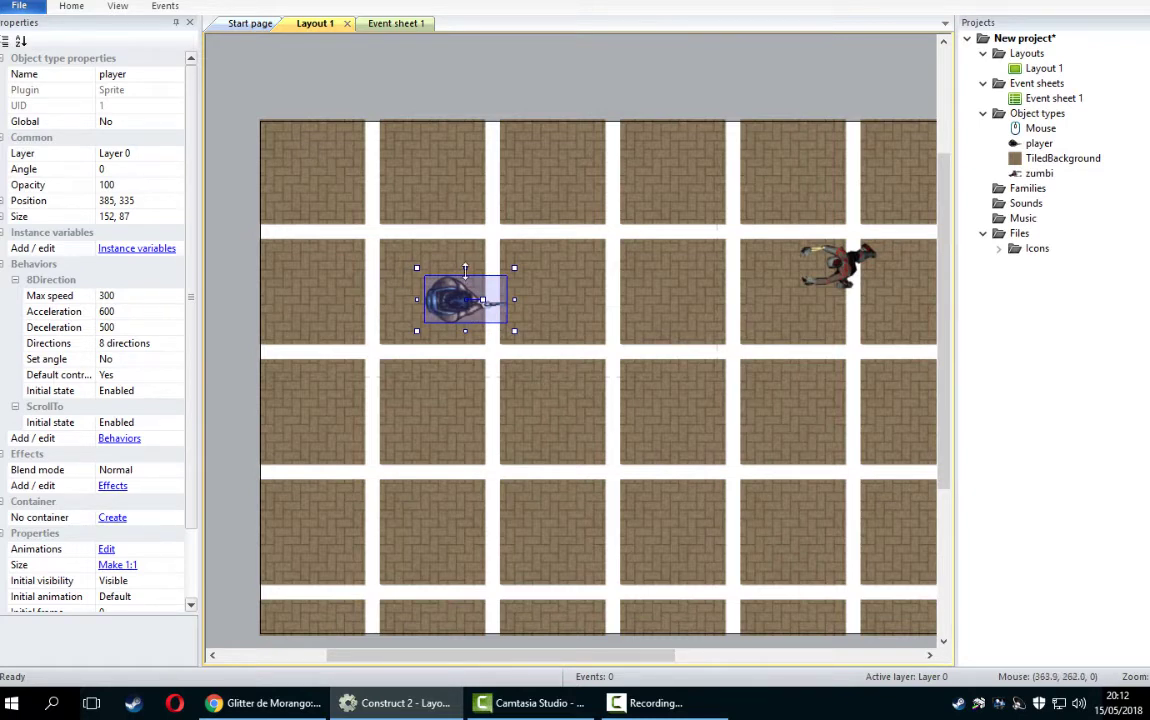
left_click(385, 23)
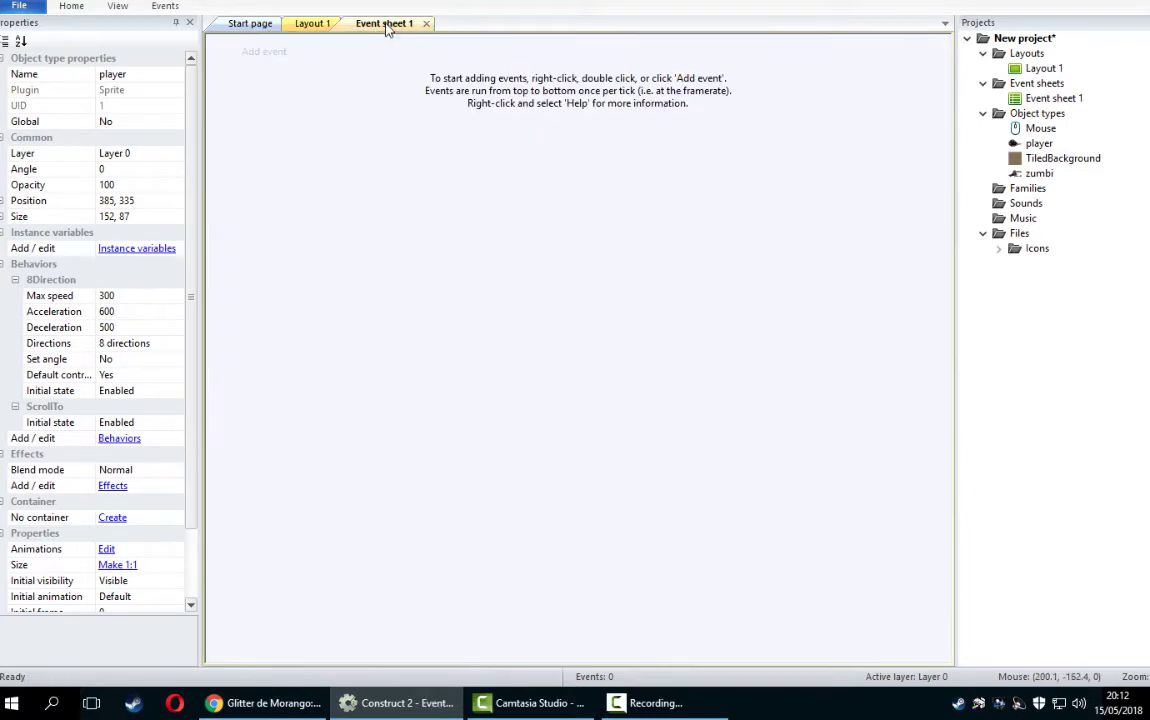
left_click(312, 23)
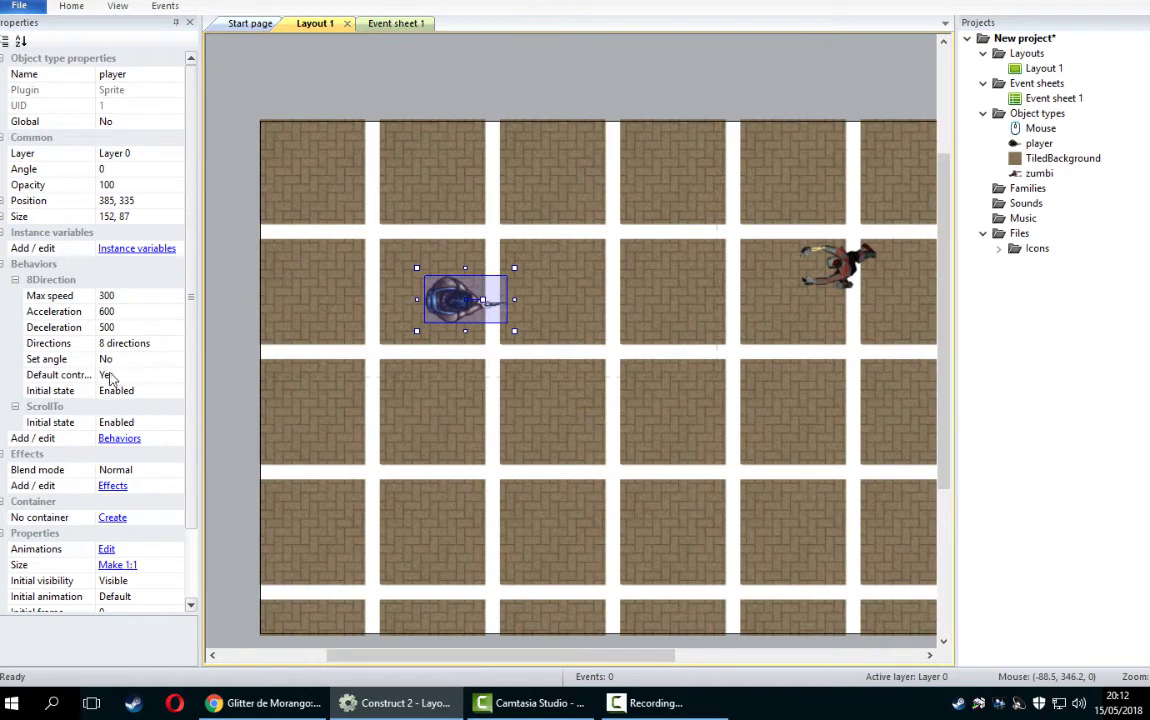
- Add a System Every tick event to Event sheet 1
left_click(398, 24)
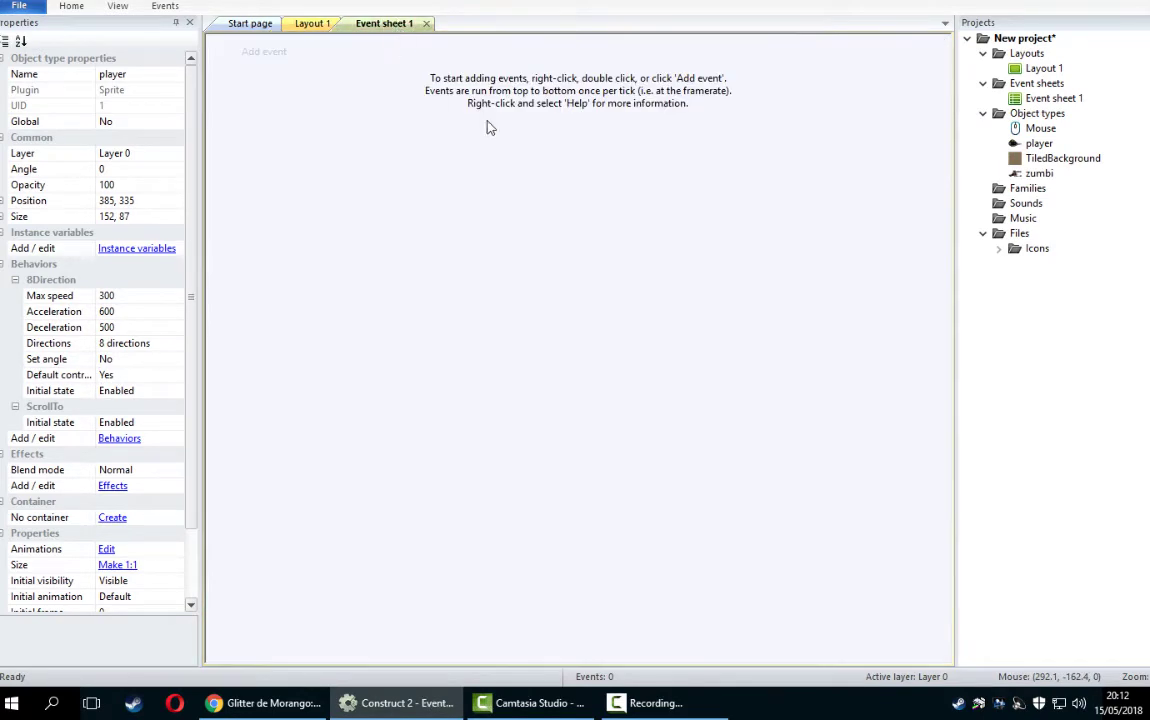
left_click(268, 52)
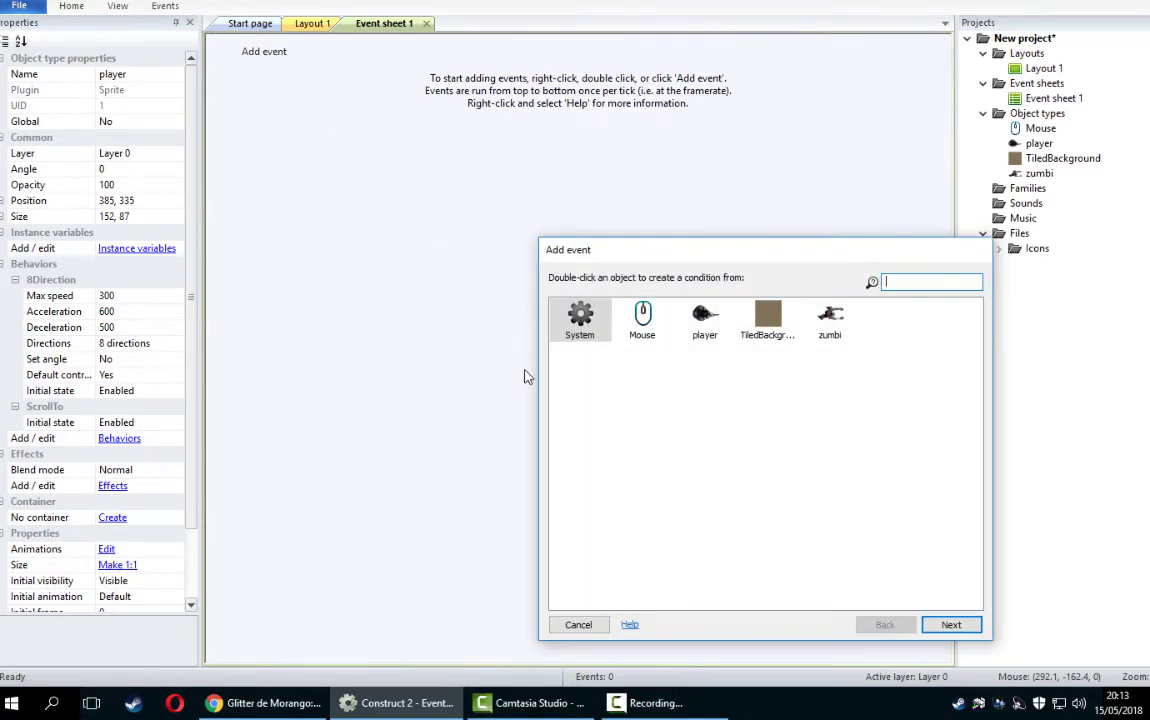
double_click(580, 318)
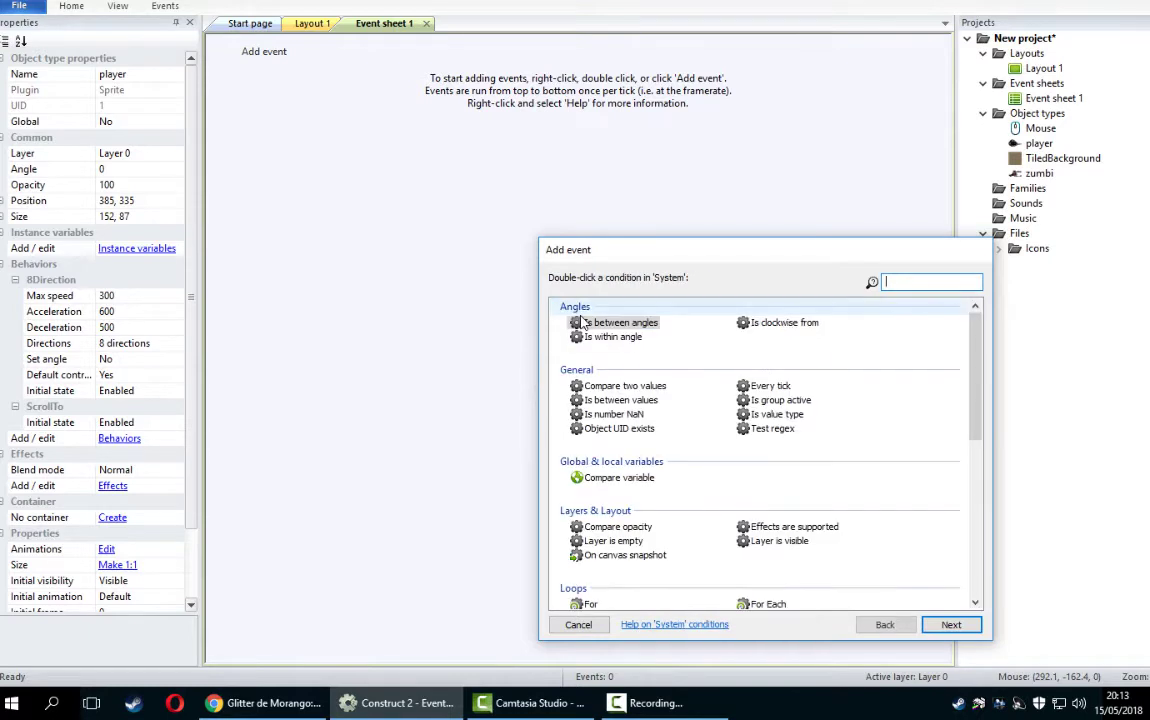
double_click(772, 386)
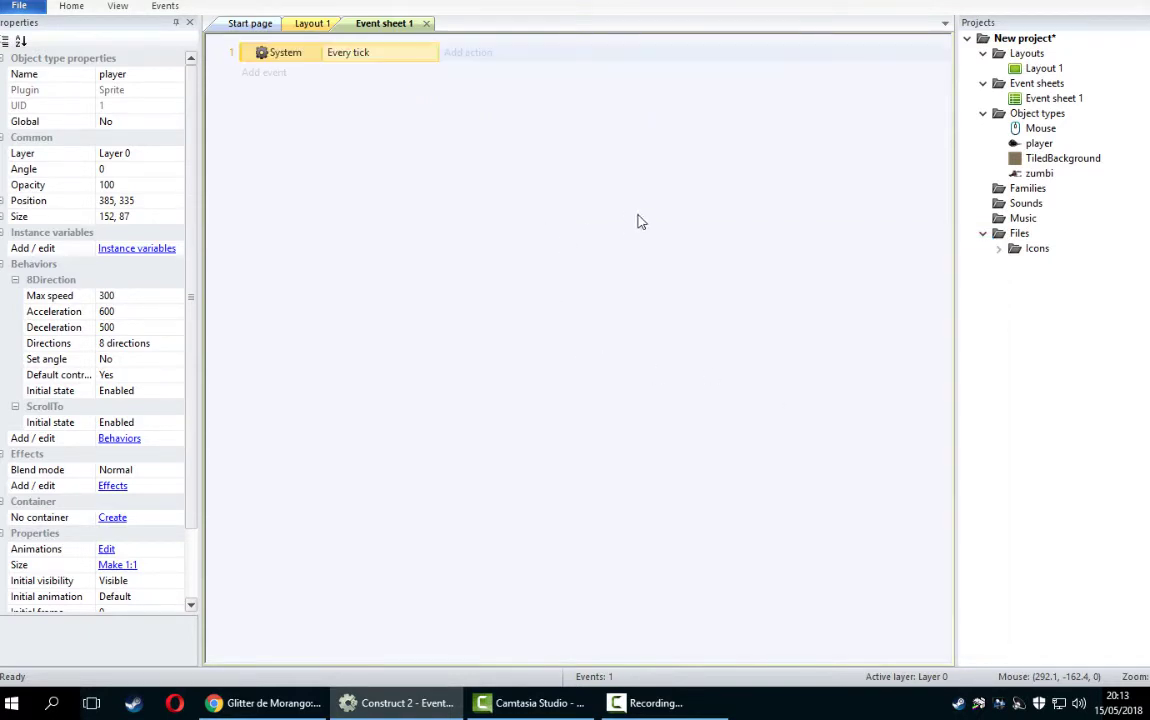
- Add a player Set angle toward position action to the Every tick event, with X mouse.X and Y Mouse.Y
left_click(474, 54)
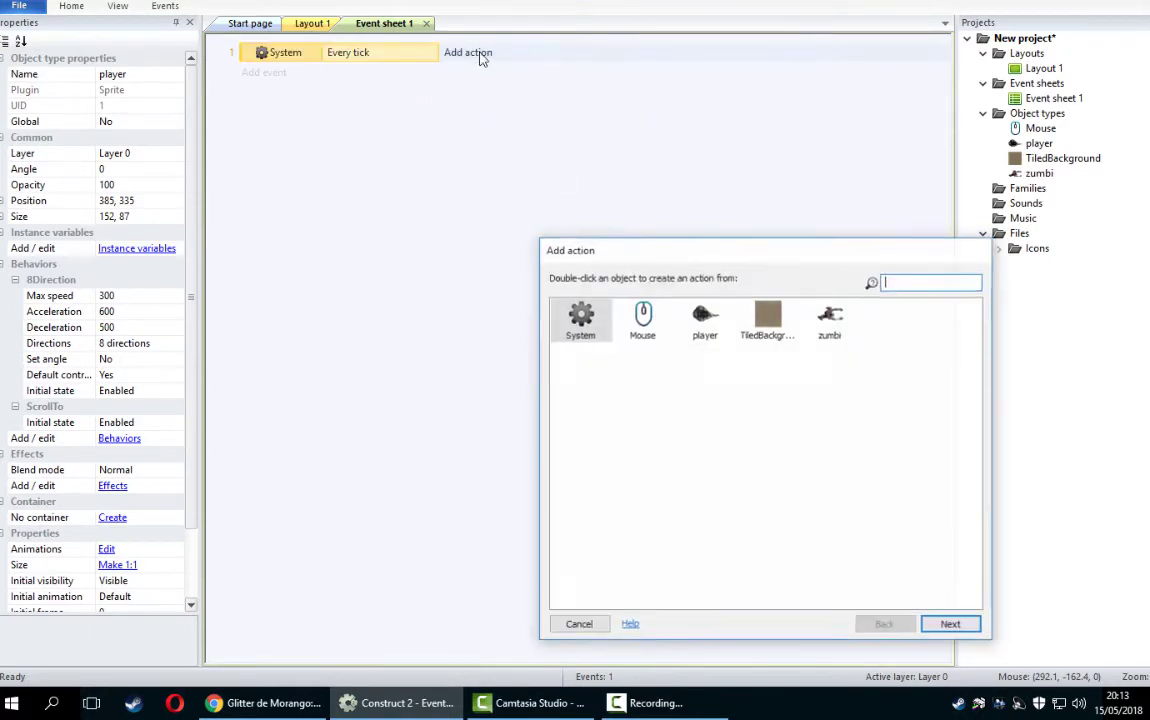
double_click(705, 318)
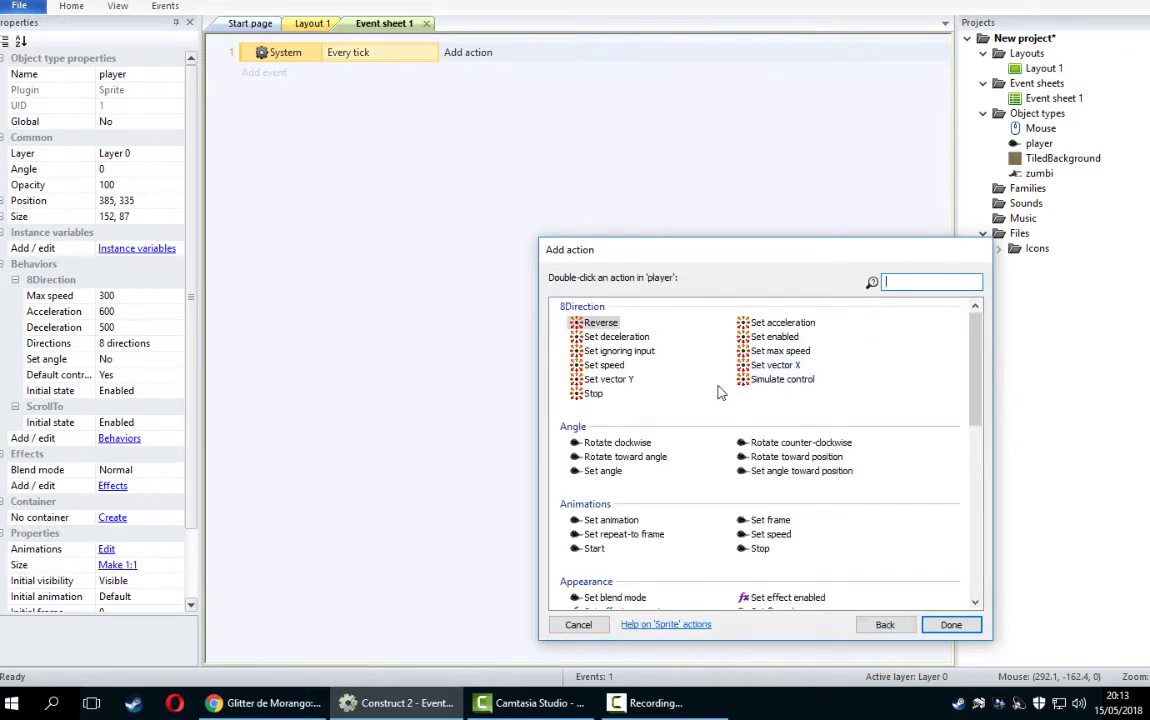
scroll(880, 380, "down", 1)
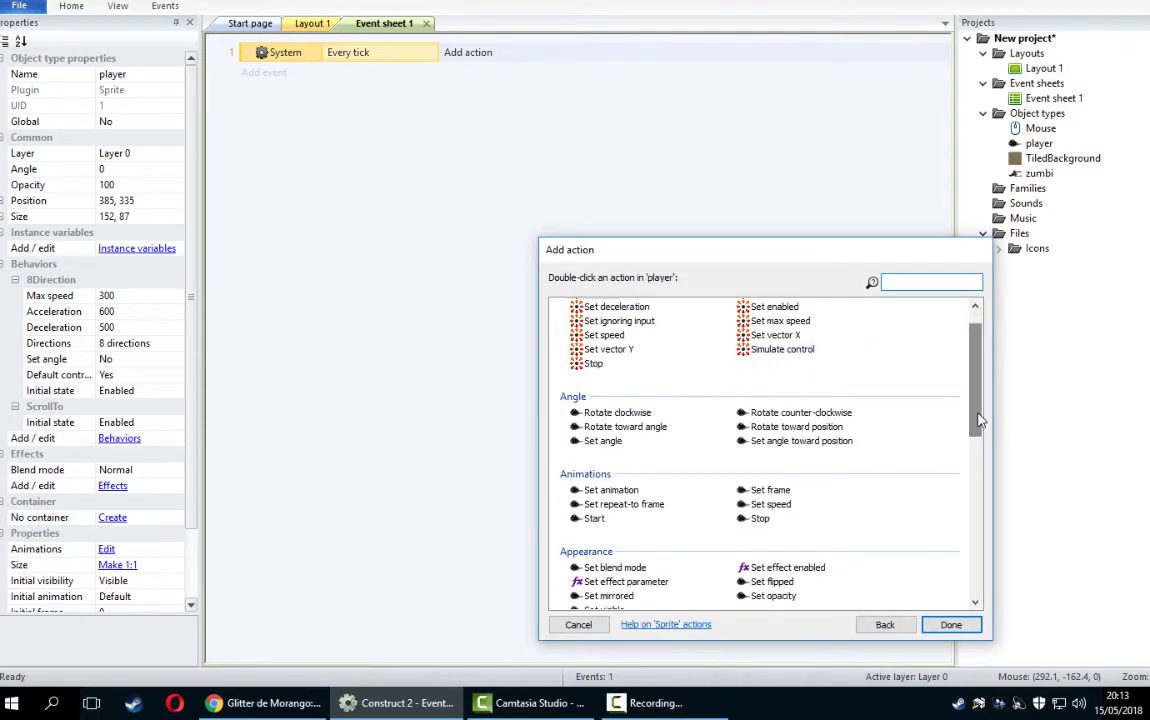
double_click(802, 444)
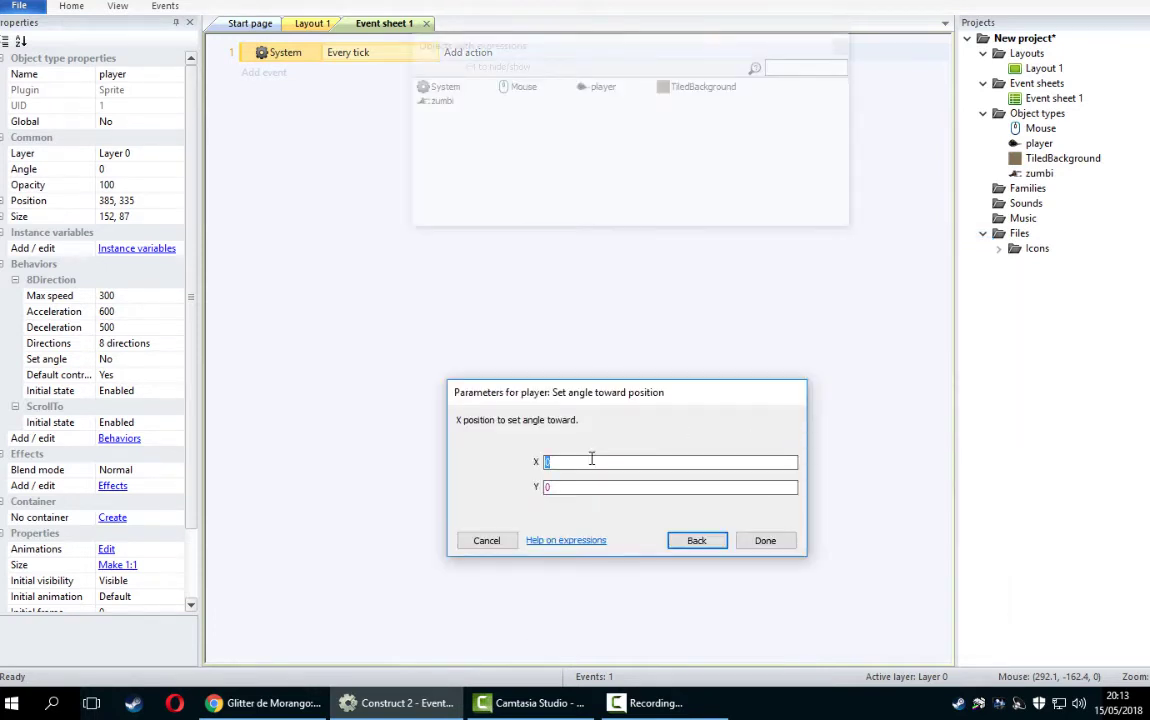
type("mouse.X")
key("Tab")
type("m")
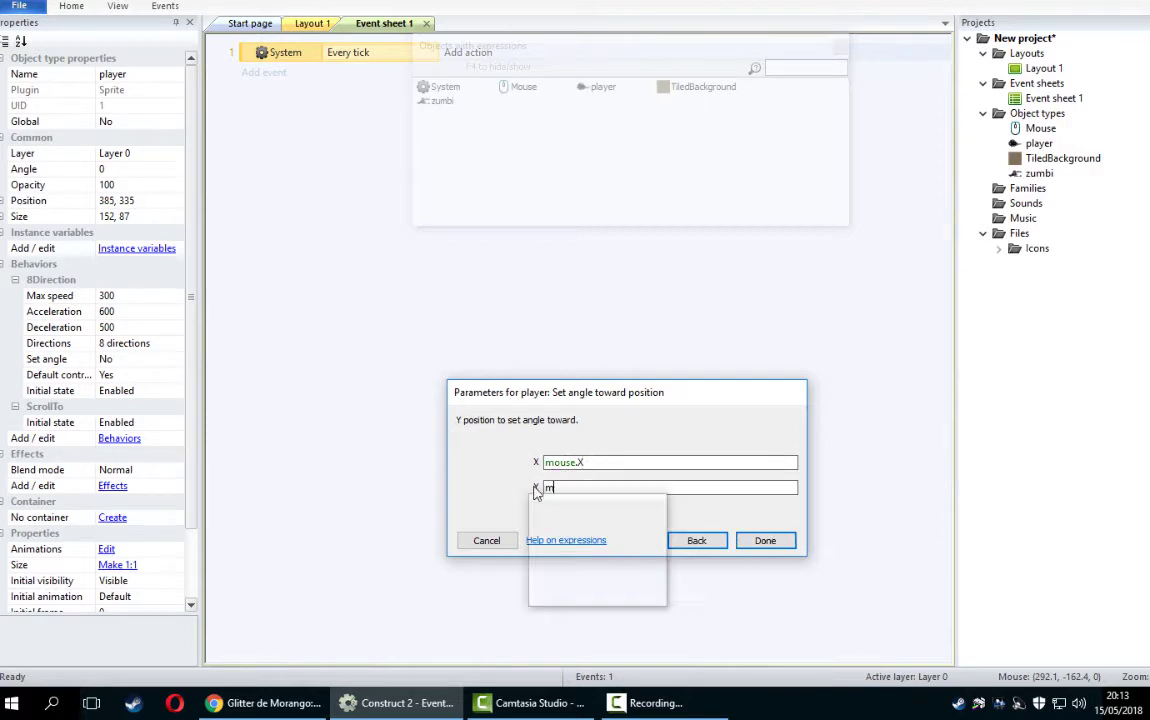
type("ouse")
key("Return")
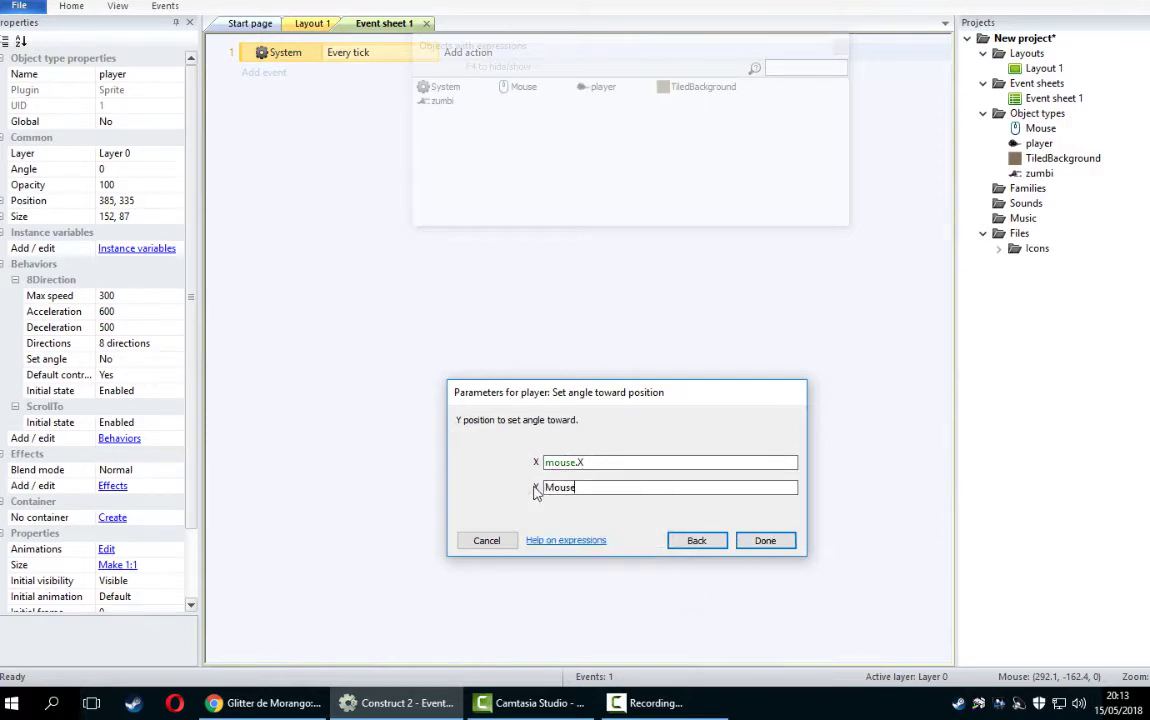
type(".Y")
left_click(788, 541)
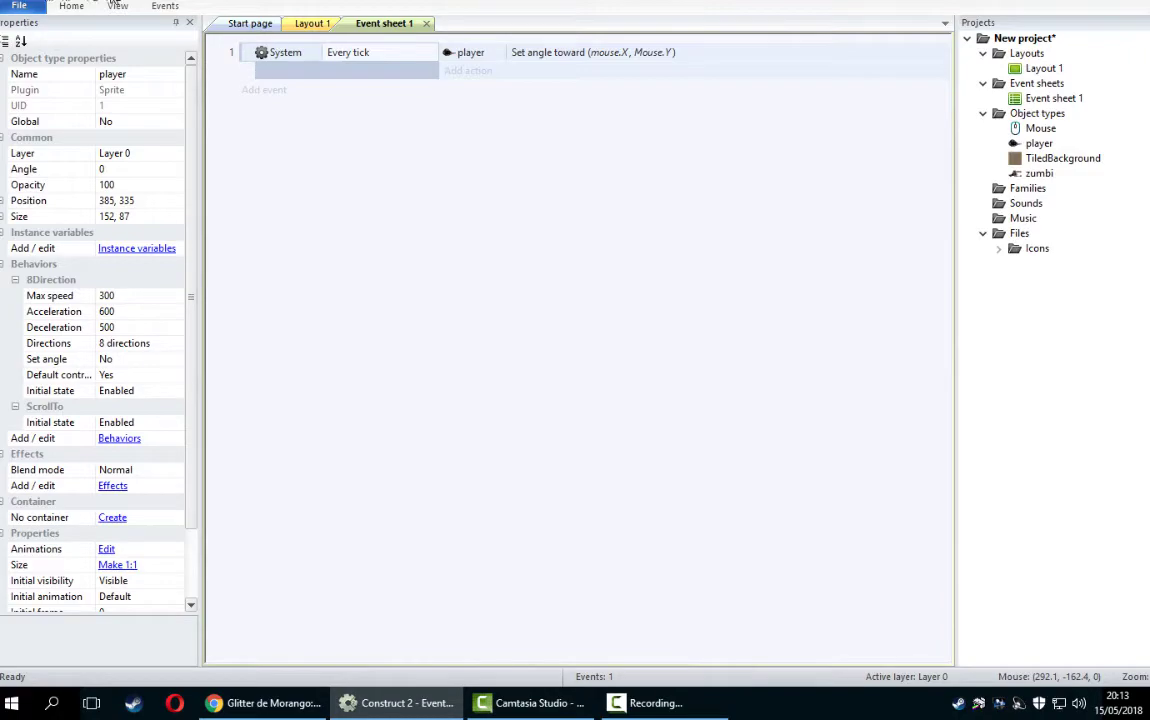
- Preview the game, test moving the player in all directions while aiming with the mouse, close the preview and return to Construct 2
key("F5")
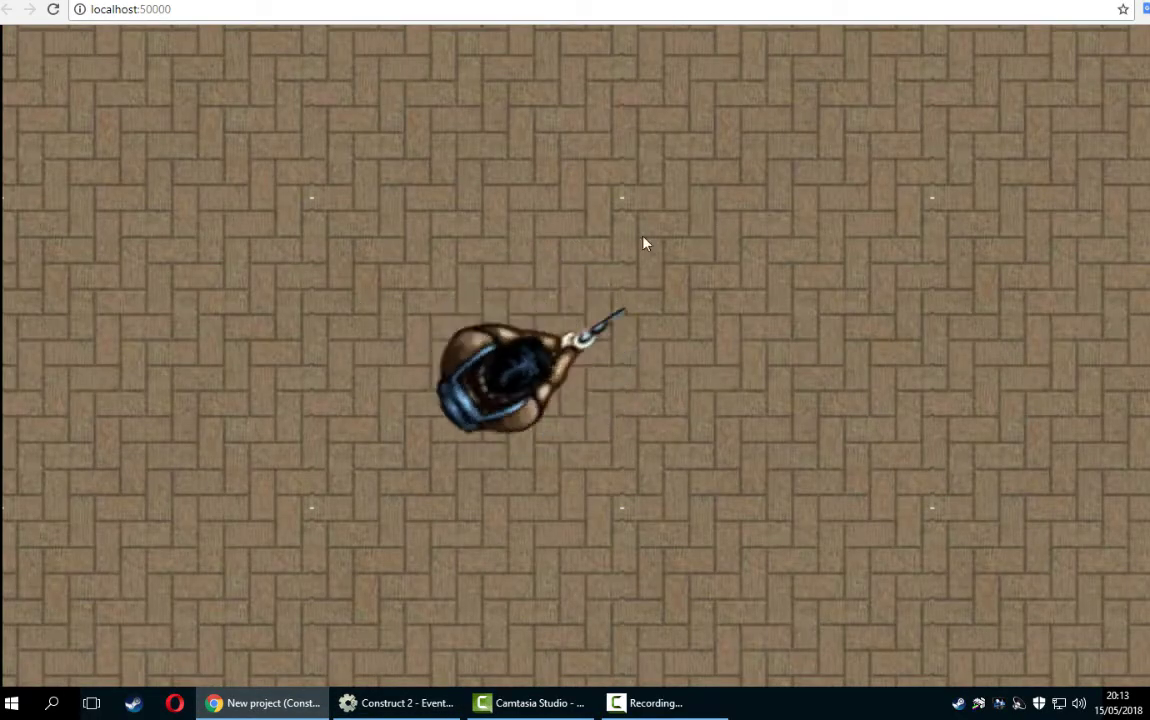
key("Down")
key("Right")
key("Up")
key("Left")
key("Down")
key("Right")
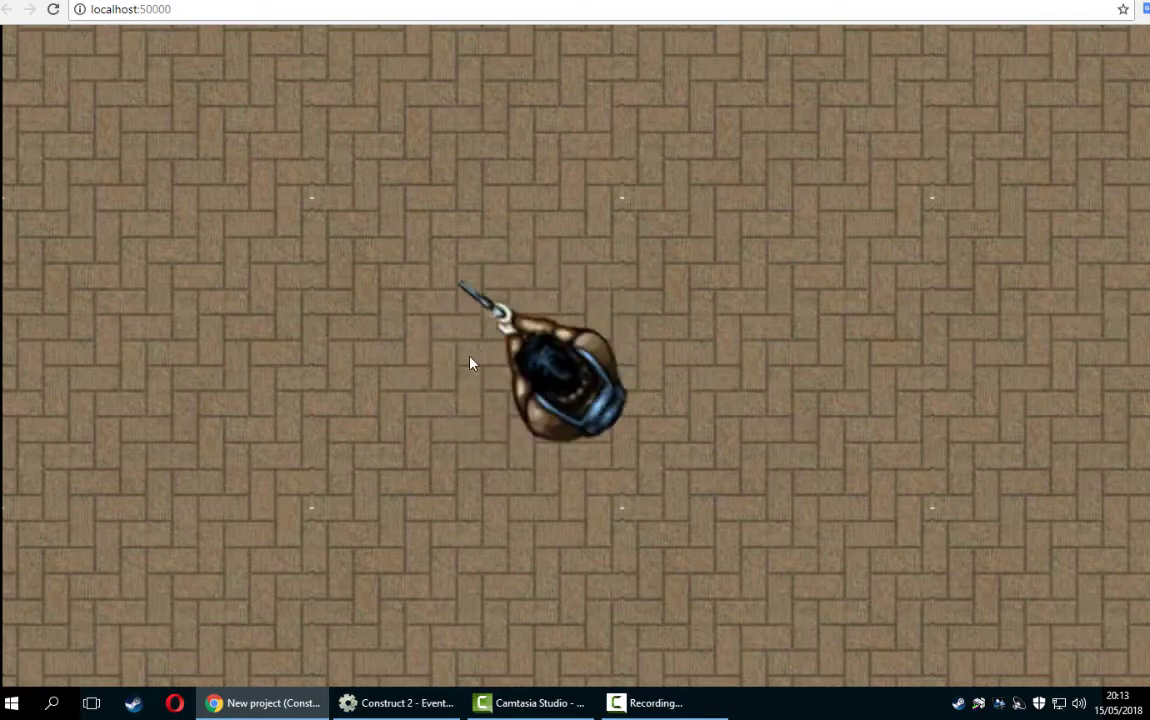
key("Up")
key("Right")
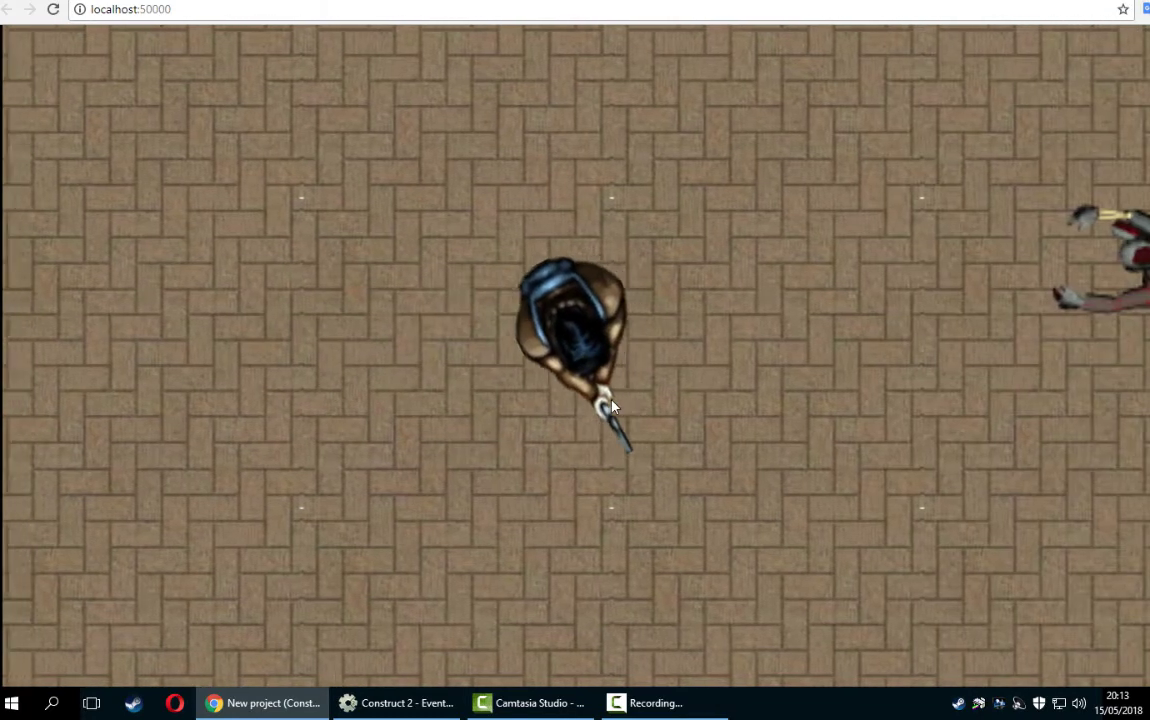
key("Right")
key("Right")
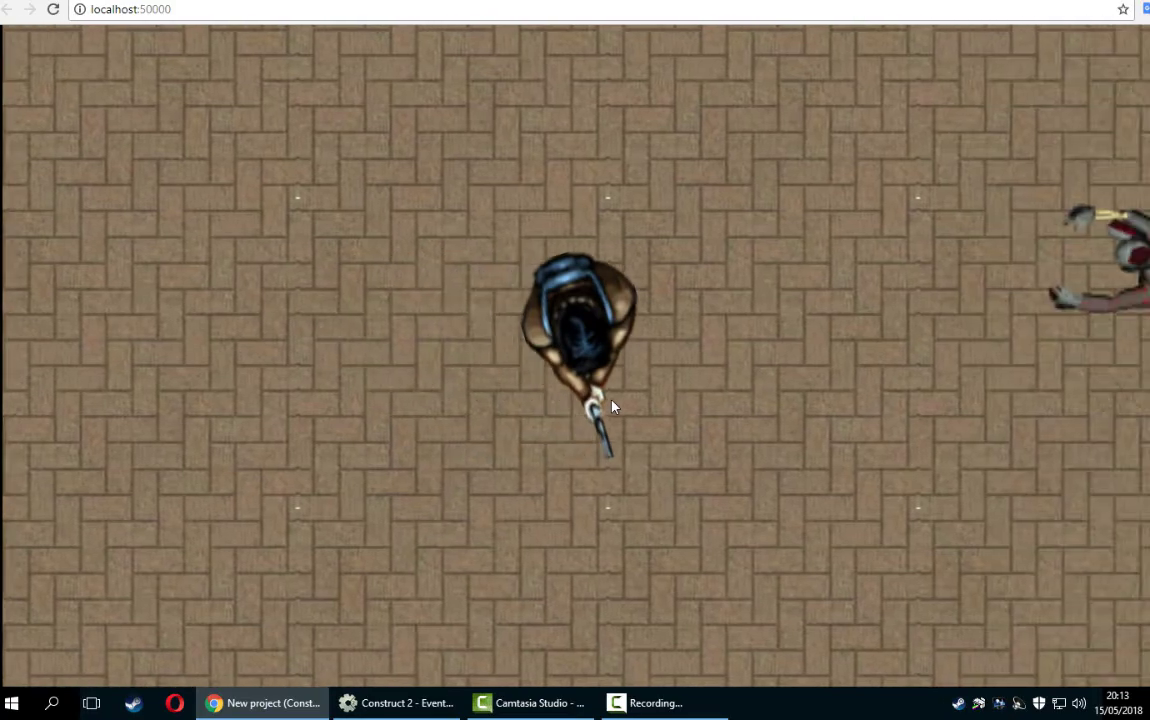
key("Down")
key("Left")
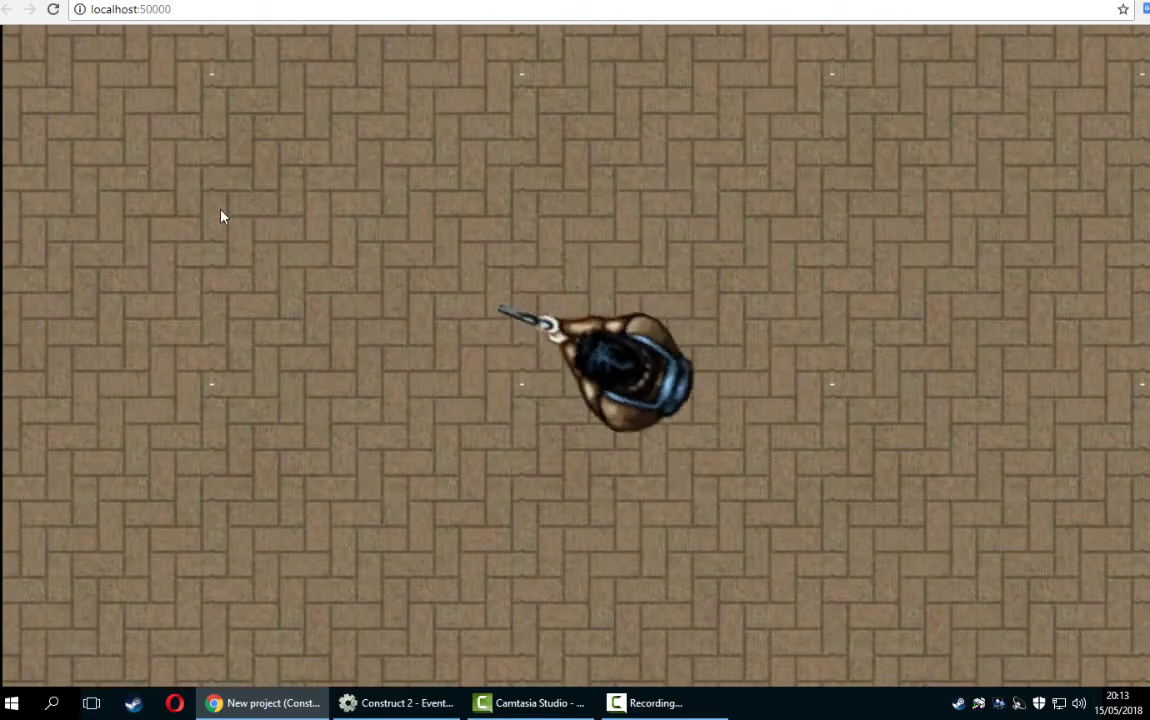
key("Right")
key("Left")
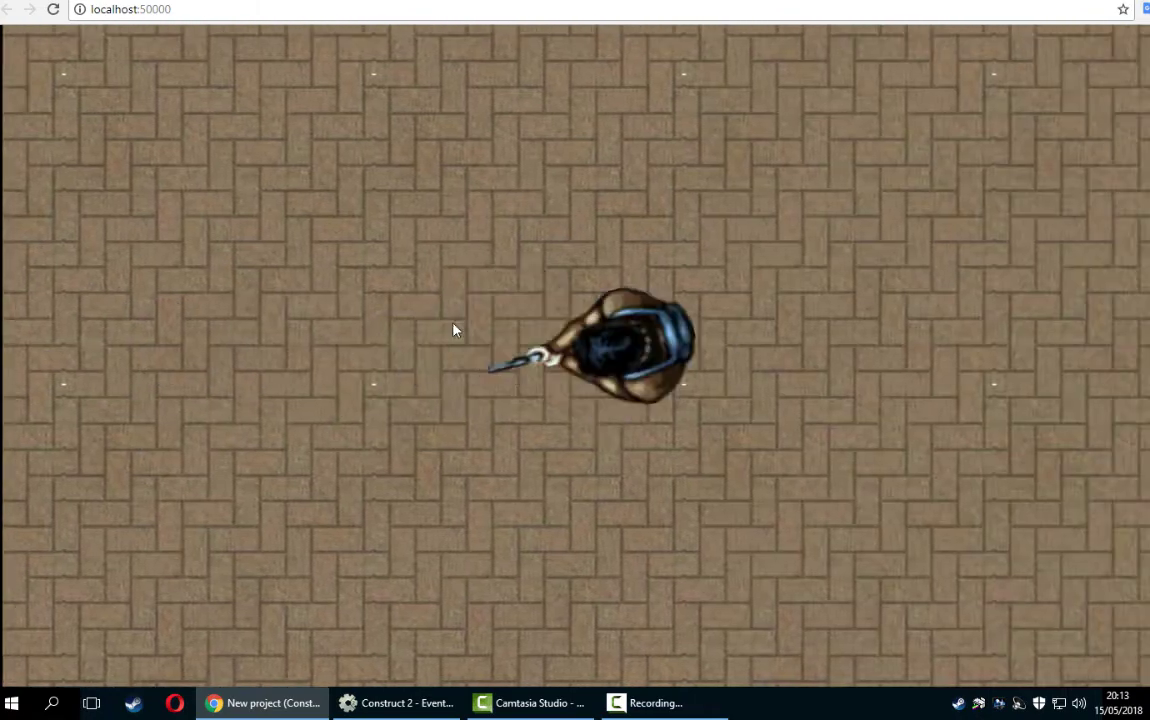
key("Up")
key("w")
key("d")
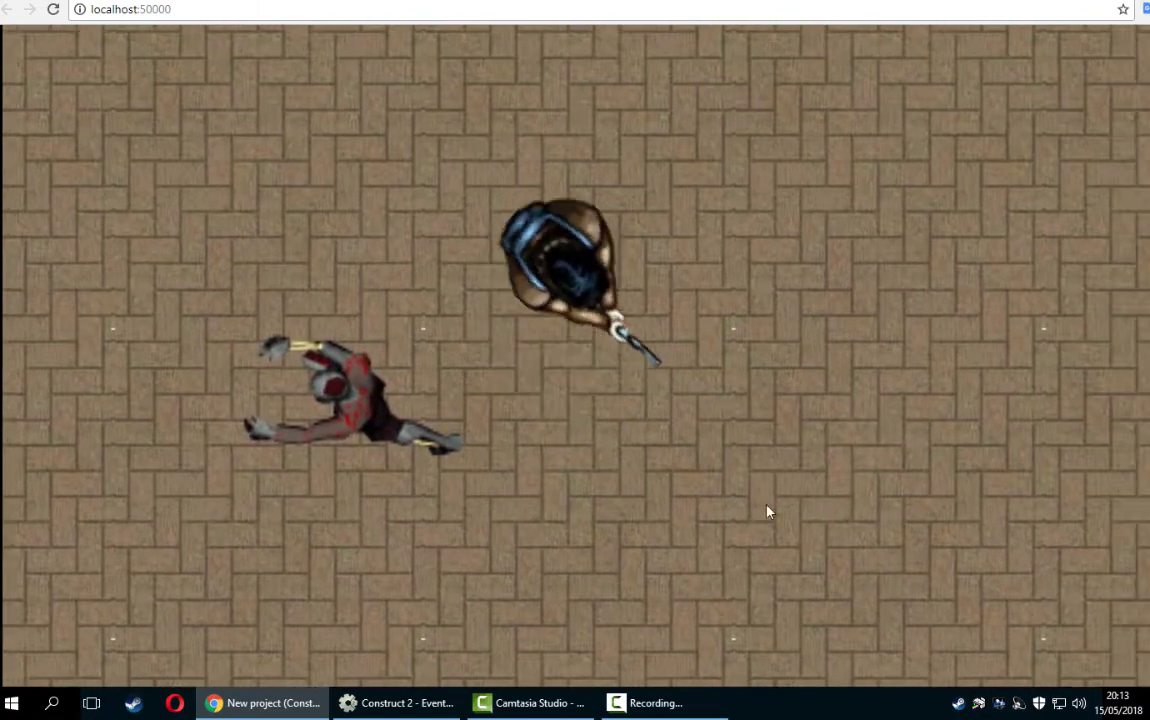
key("d")
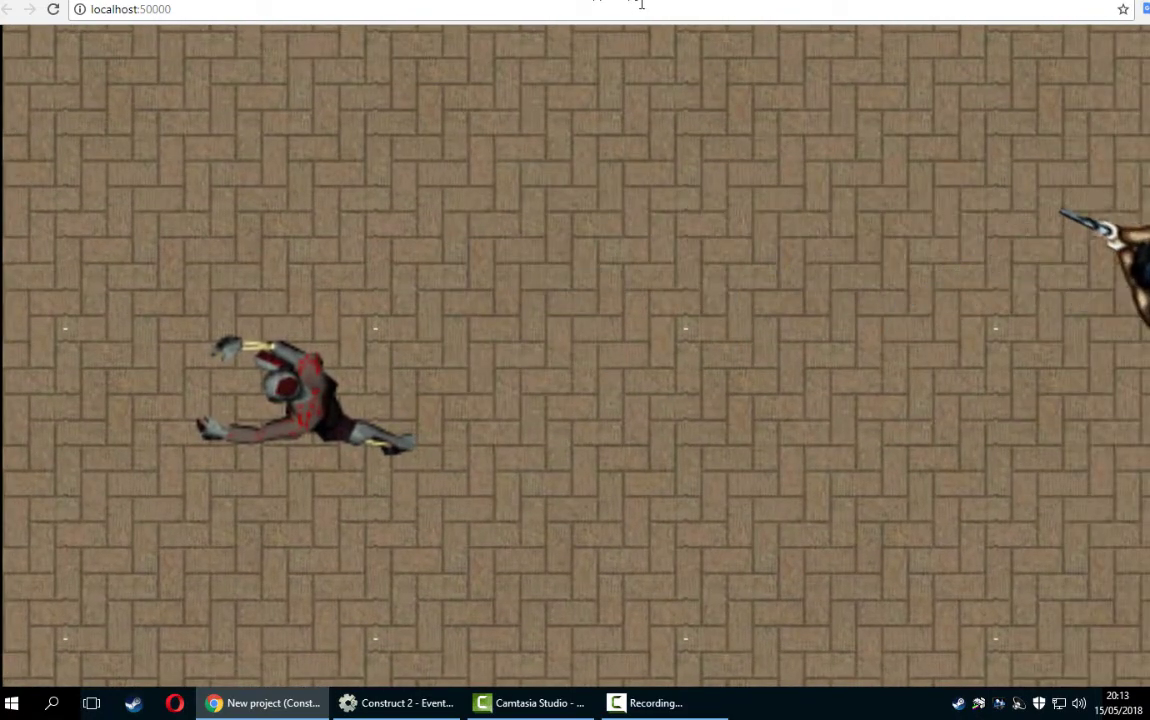
left_click(636, 1)
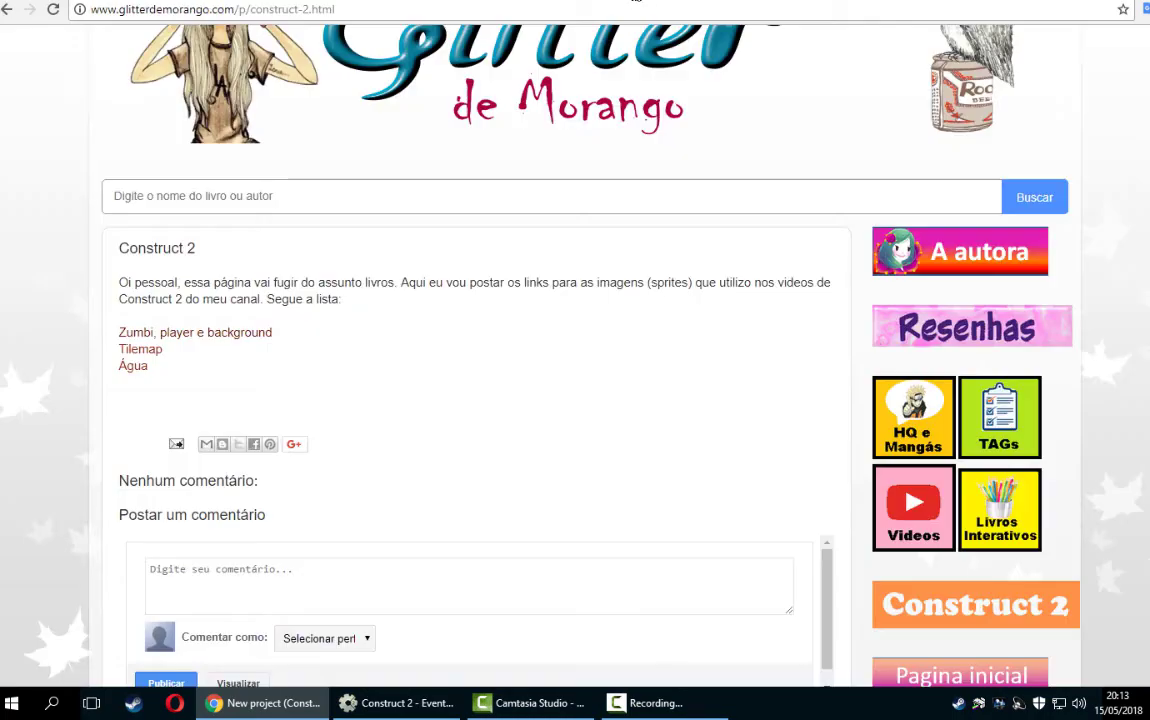
left_click(410, 702)
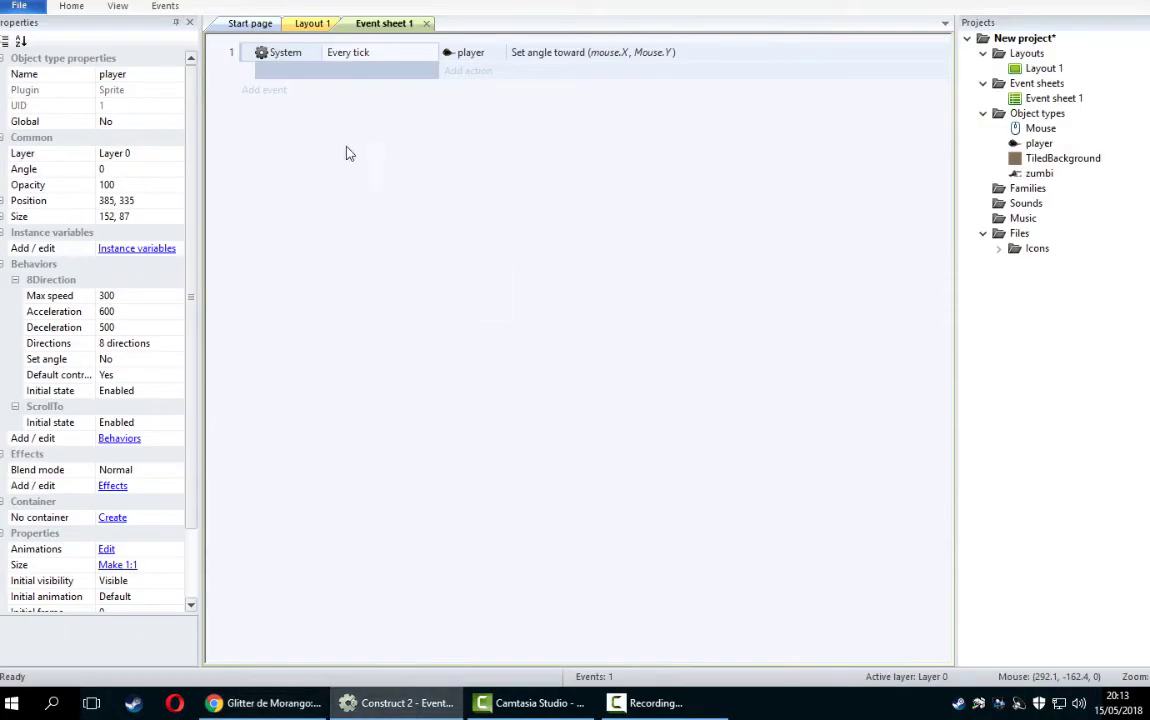
- Start a second event with a System condition below the Every tick event
left_click(252, 91)
double_click(580, 382)
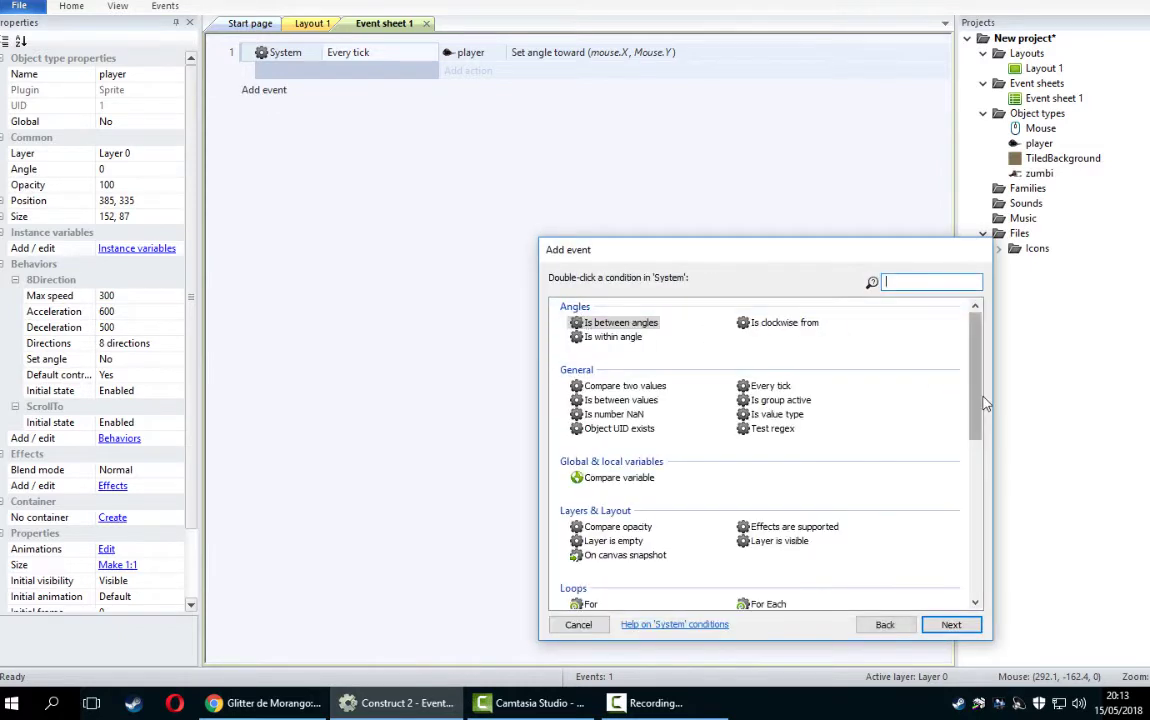